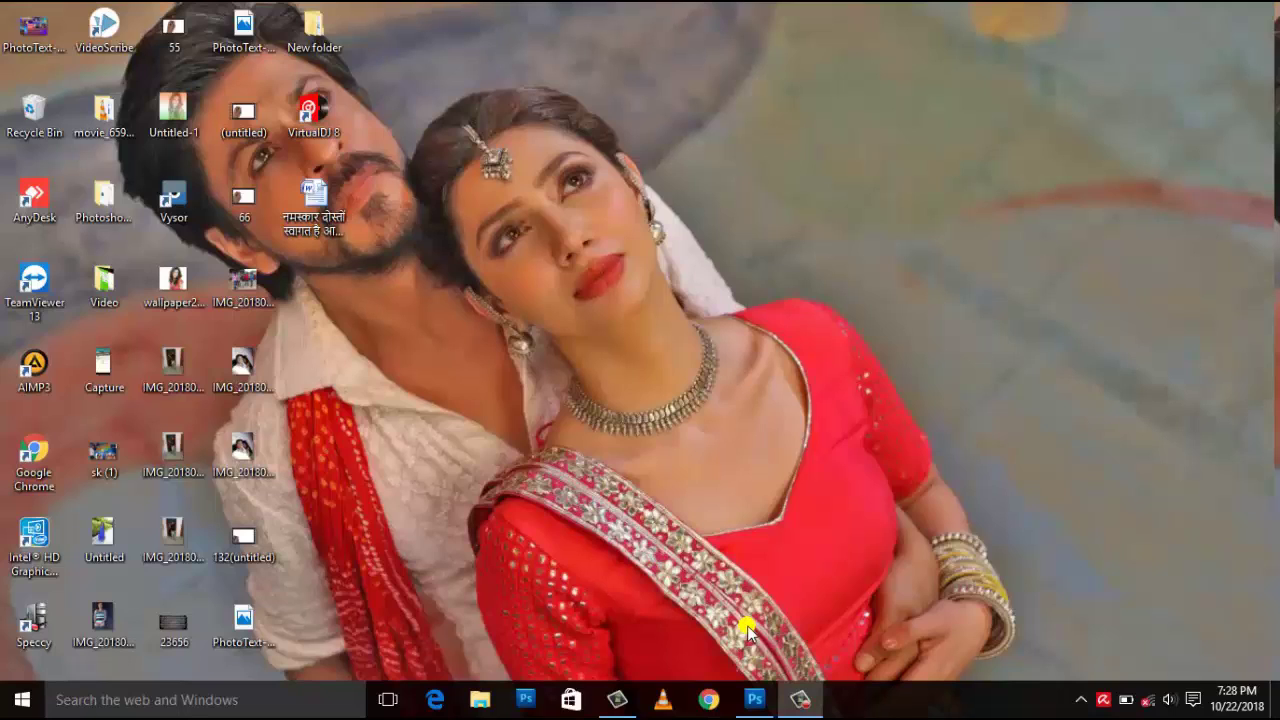
Bring Photoshop forward with the cut-out model and choose Liquify from the Filter menu.
left_click(757, 700)
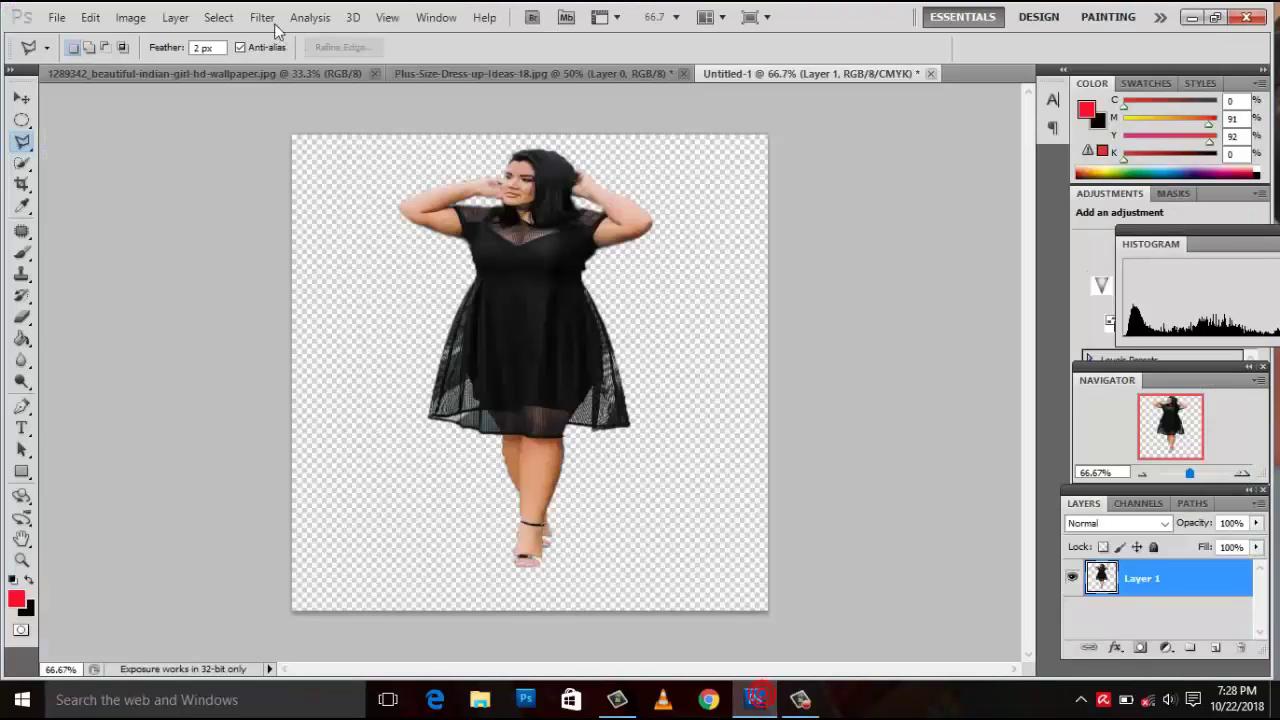
left_click(274, 22)
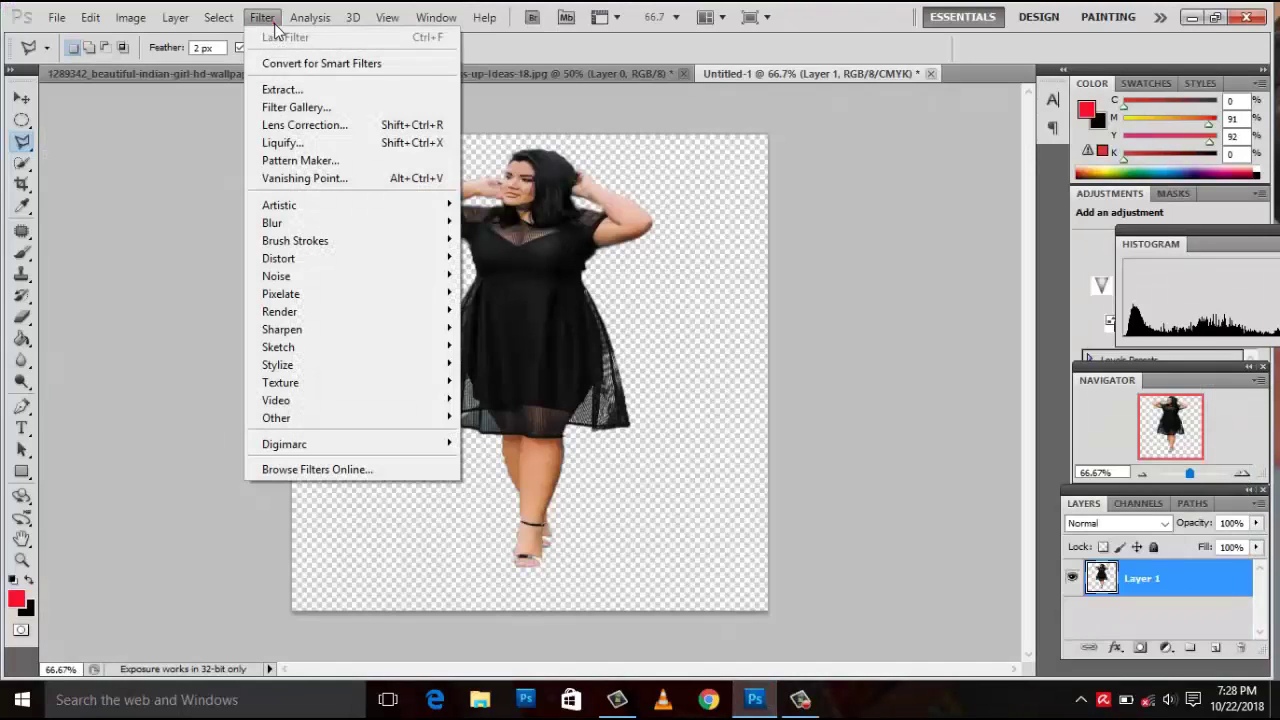
left_click(289, 148)
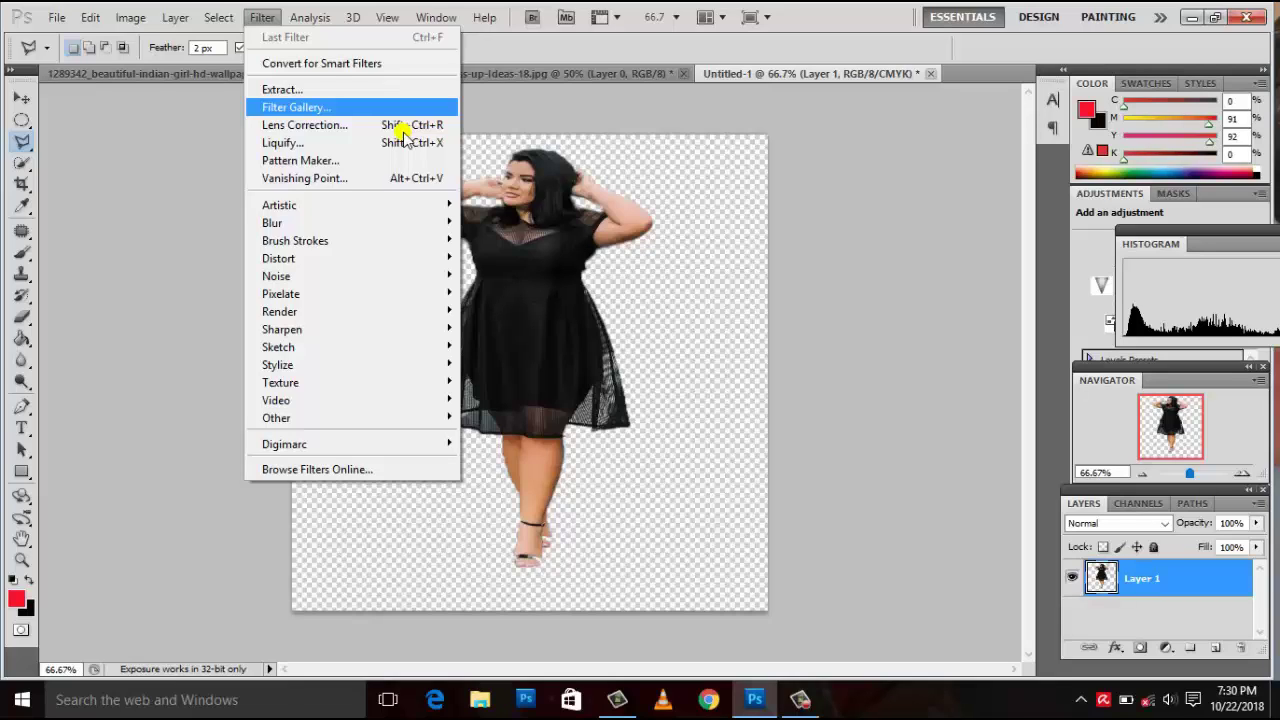
Open the Liquify filter on the model layer with Shift+Ctrl+X and widen its window.
left_click(843, 205)
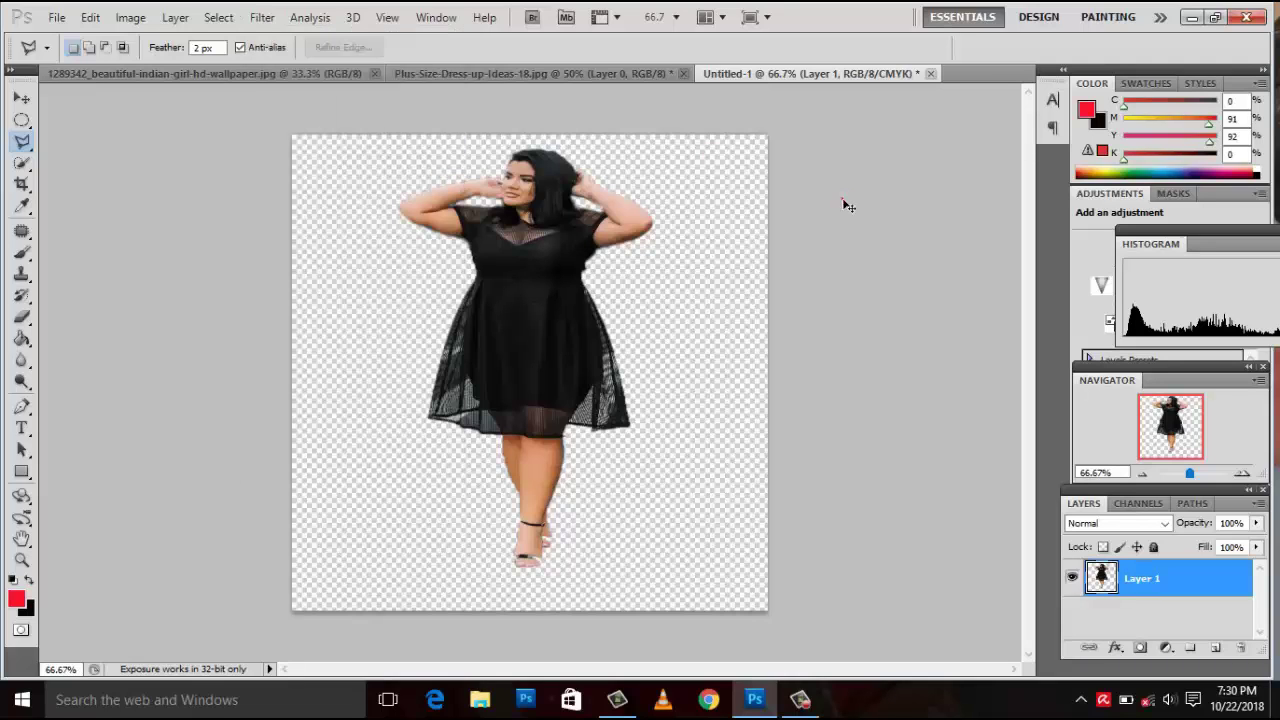
key("shift+ctrl+x")
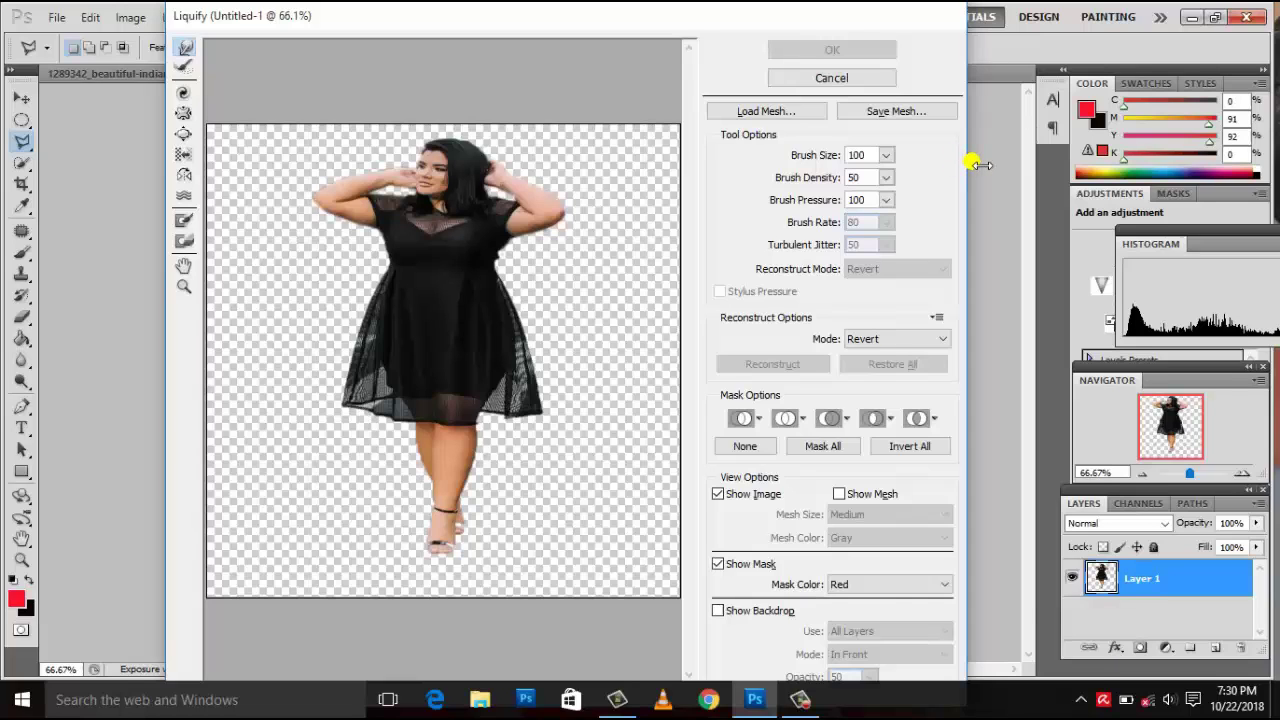
left_click_drag(975, 163, 1279, 163)
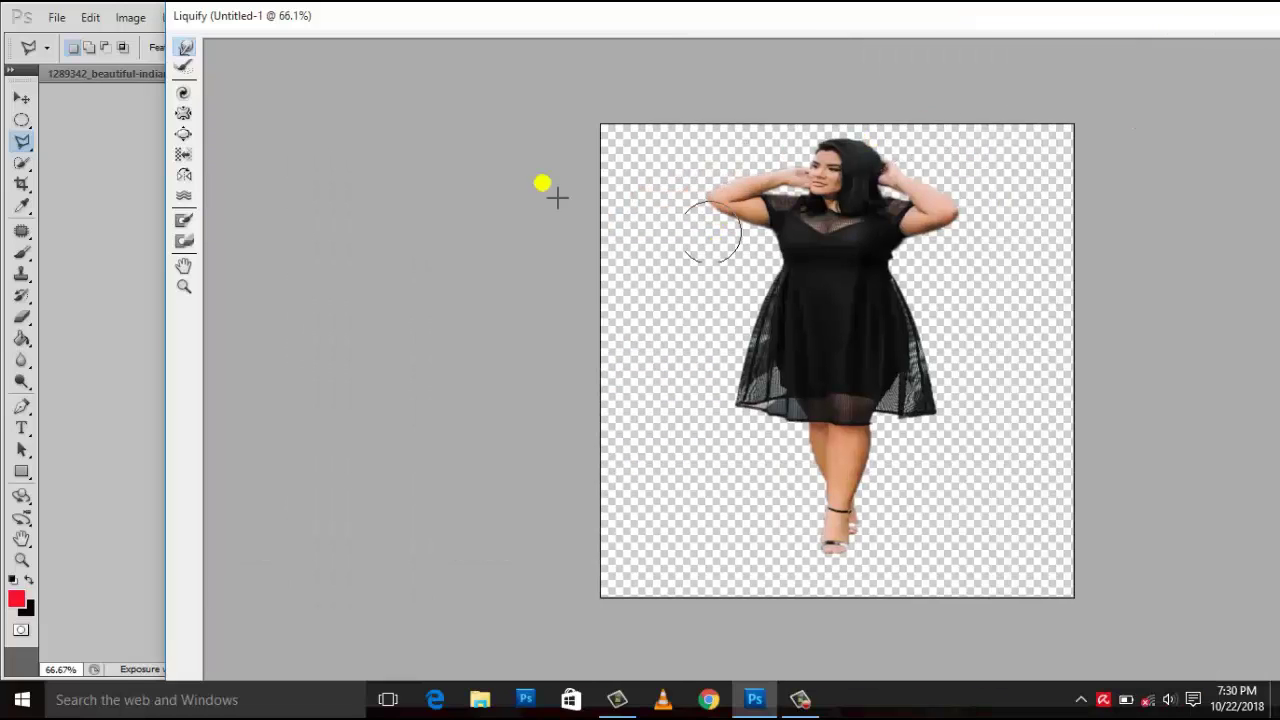
left_click_drag(125, 273, 5, 277)
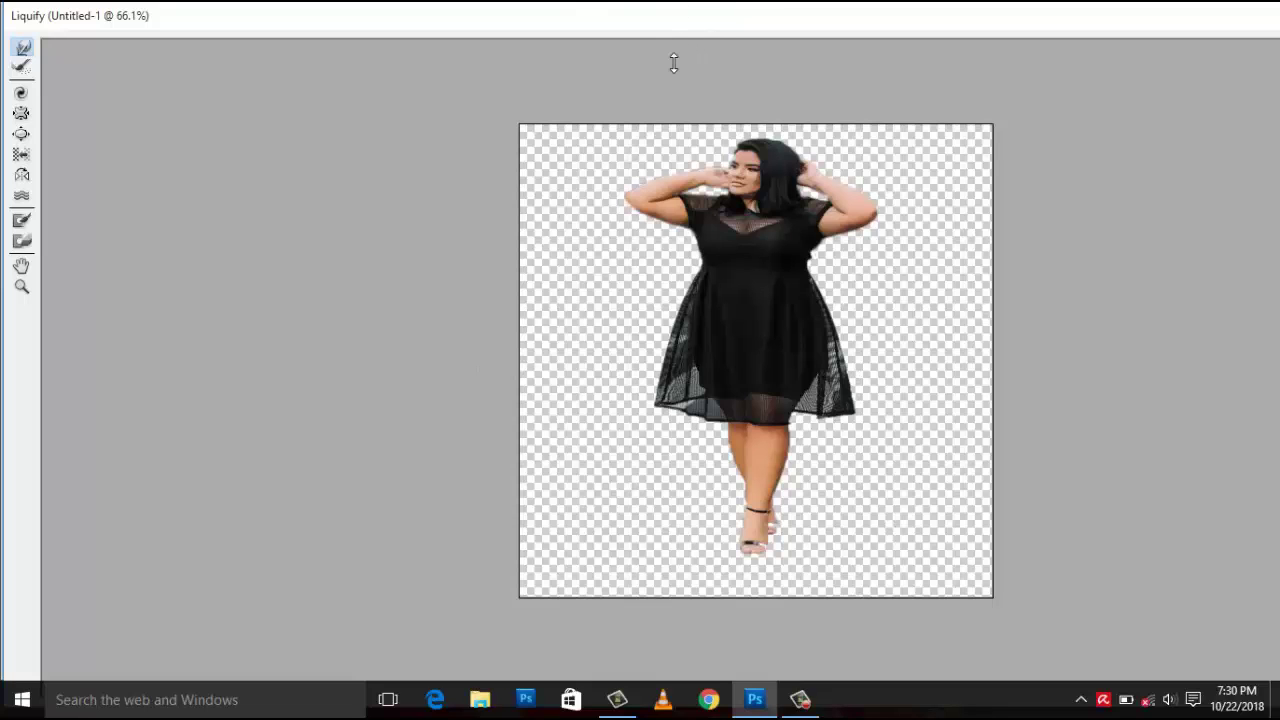
Resize and reposition the Liquify window so its tool options are visible.
mouse_move(708, 25)
left_mouse_down()
mouse_move(645, 48)
mouse_move(154, 63)
left_mouse_up()
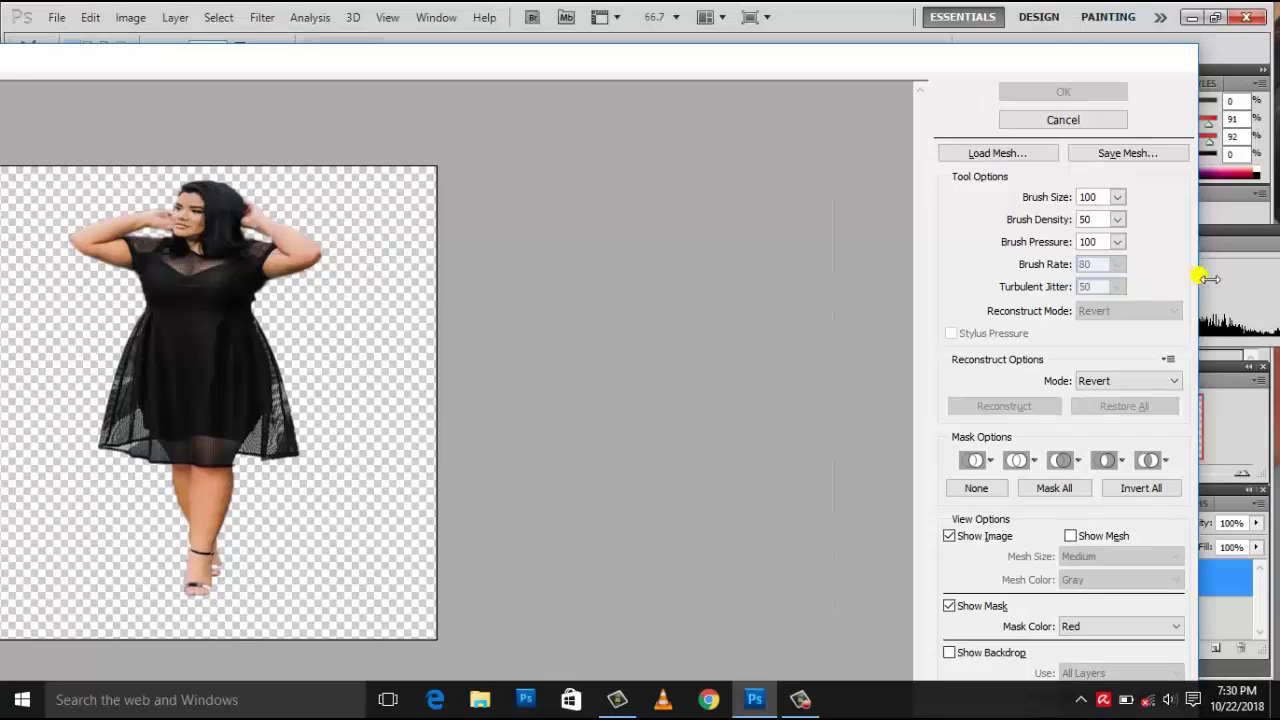
left_click_drag(1211, 286, 661, 262)
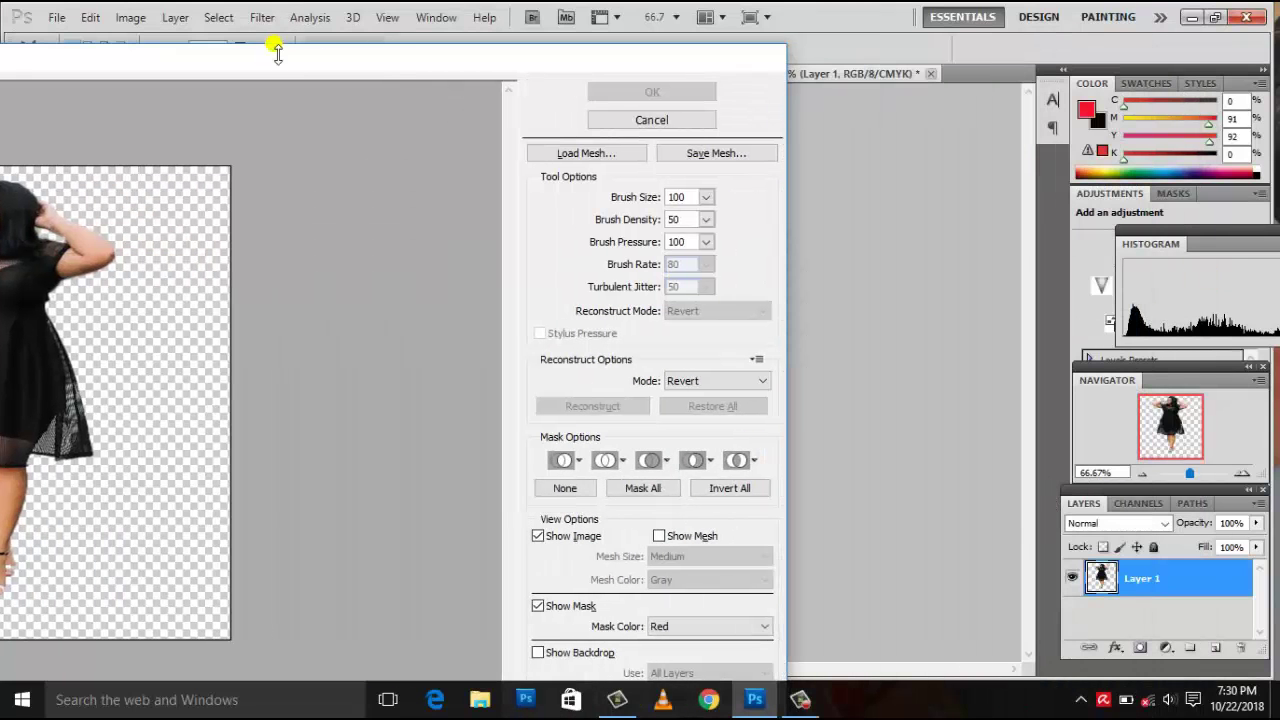
left_click_drag(294, 63, 617, 45)
double_click(617, 45)
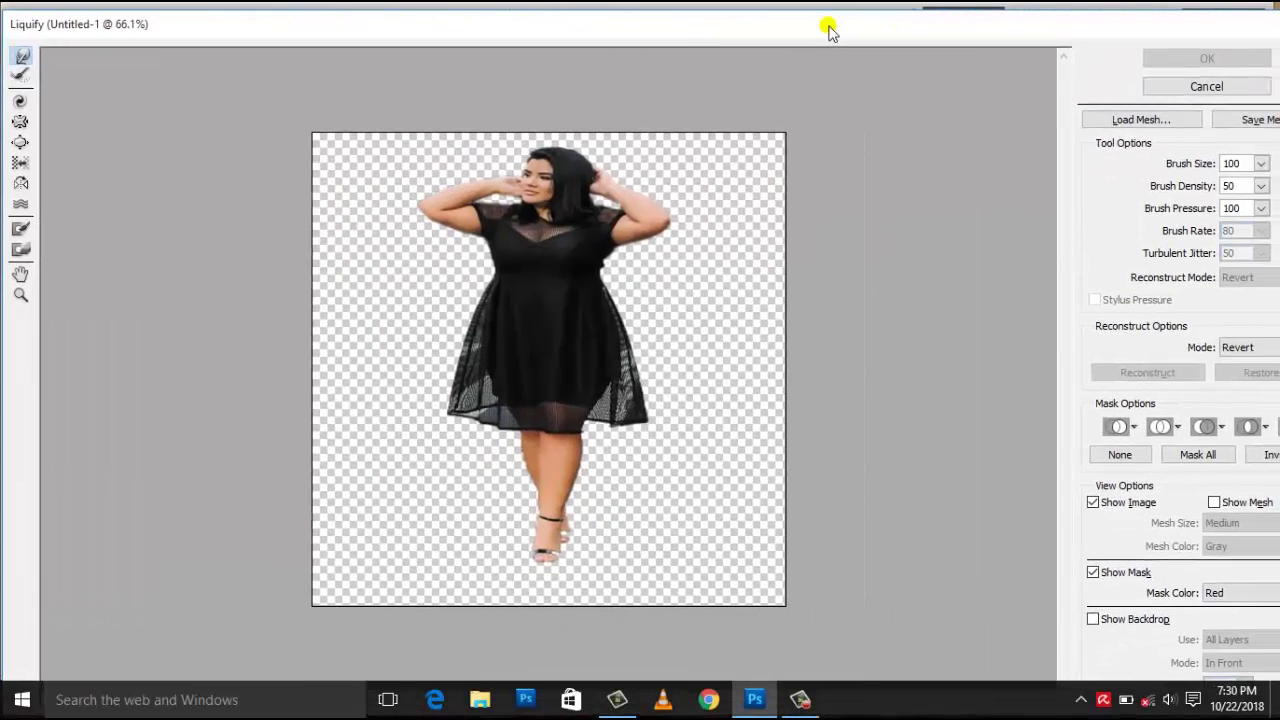
left_click_drag(4, 24, 280, 57)
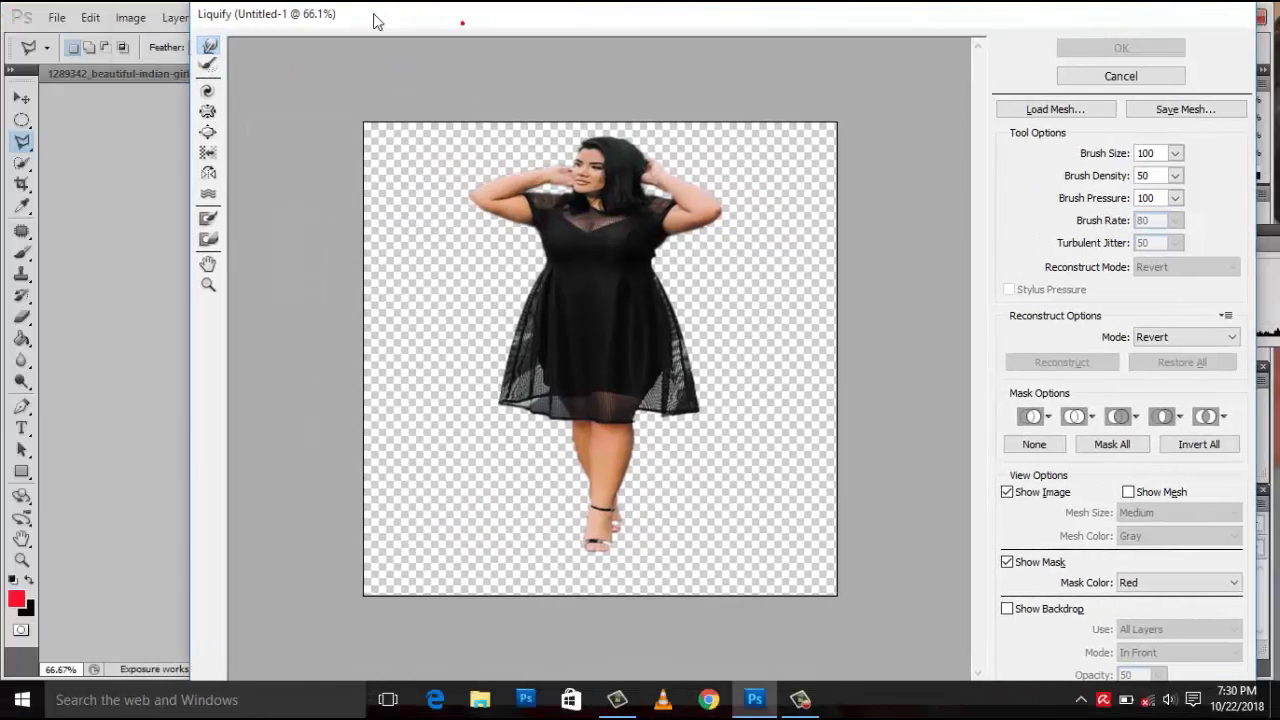
left_click_drag(462, 22, 322, 17)
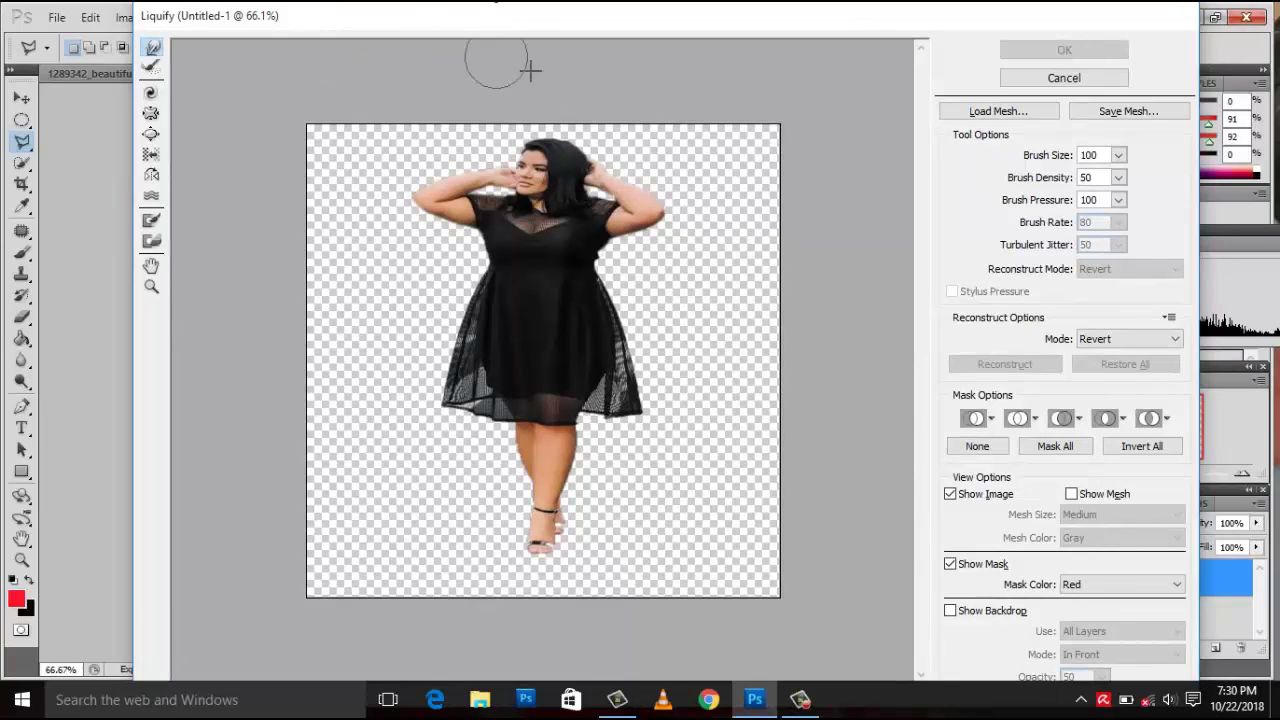
left_click(521, 43)
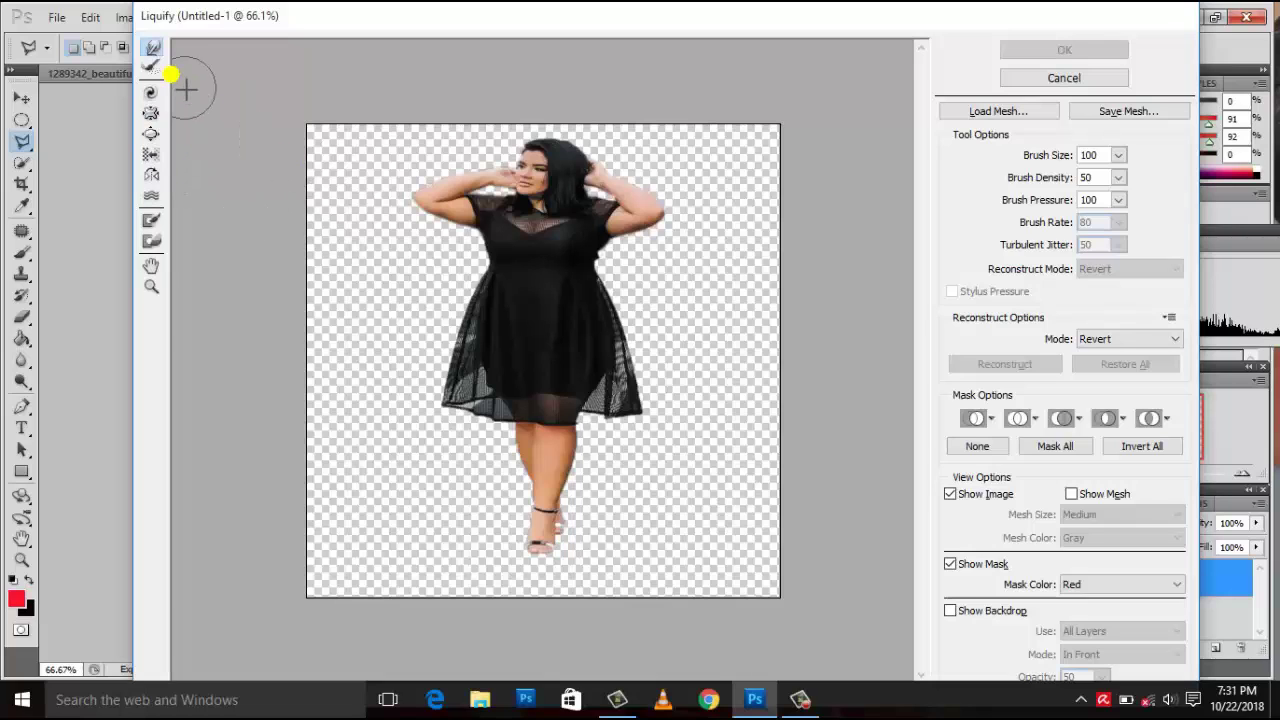
left_click(771, 411, "ctrl")
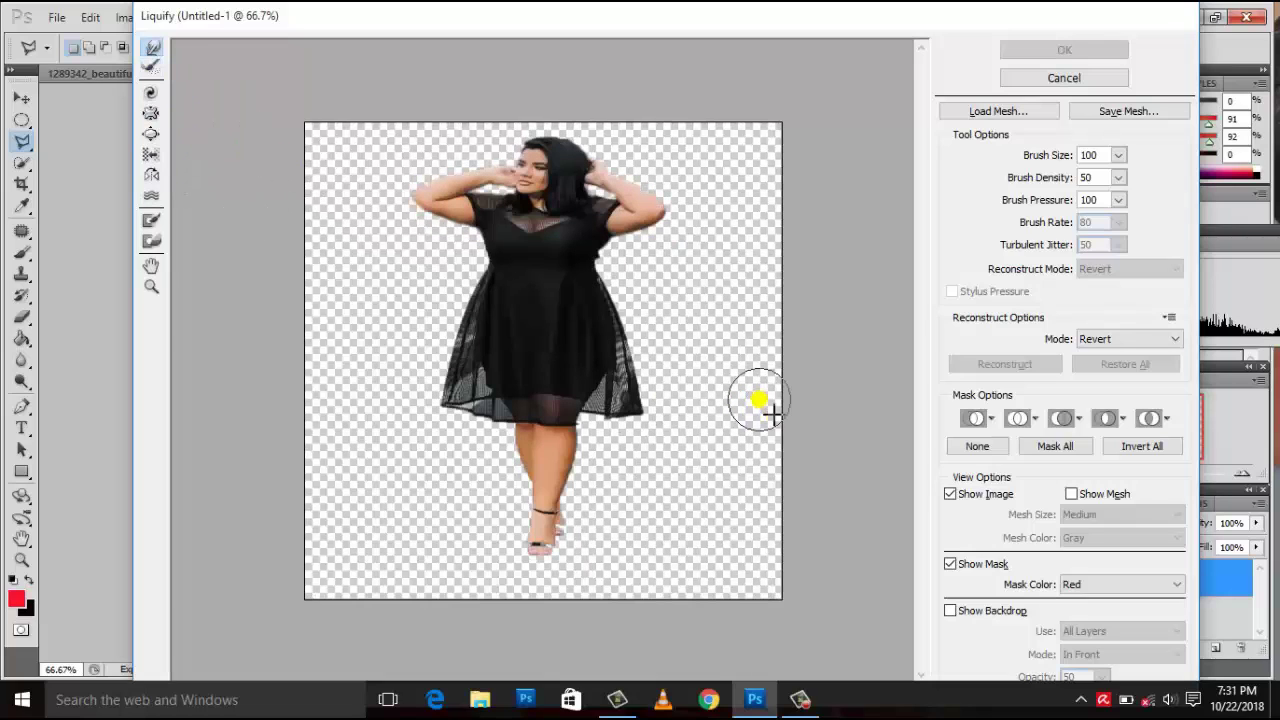
Zoom the Liquify preview to 100% and pan down to the model's dress.
key("ctrl+plus")
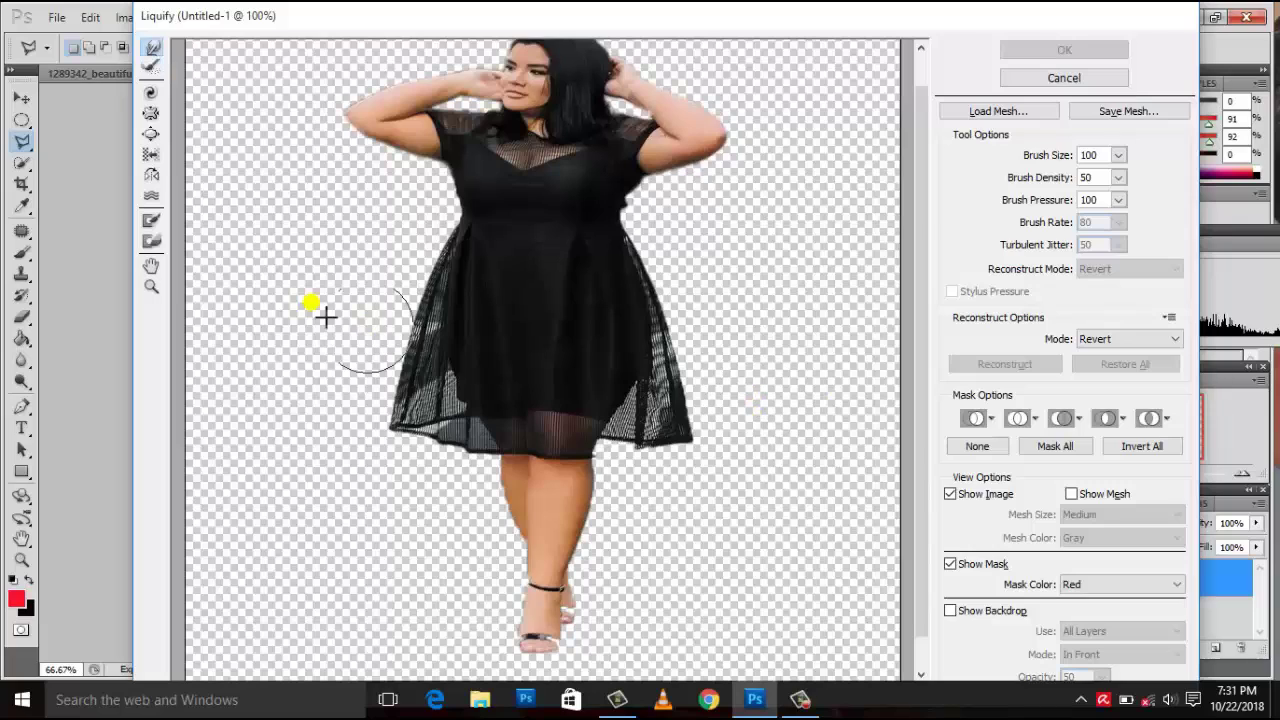
left_click(151, 266)
left_click_drag(464, 248, 440, 328)
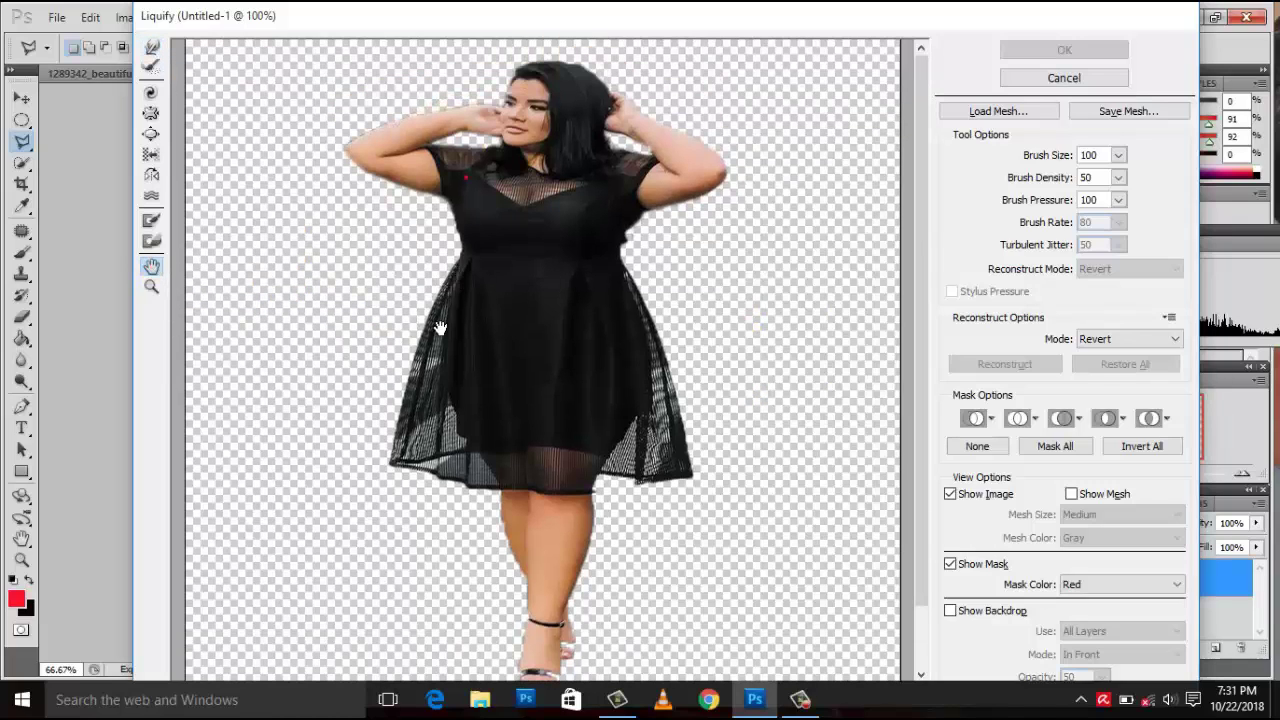
left_click_drag(358, 308, 372, 321)
Set the Forward Warp brush to size 66 and nudge the dress's left waist edge.
left_click(151, 47)
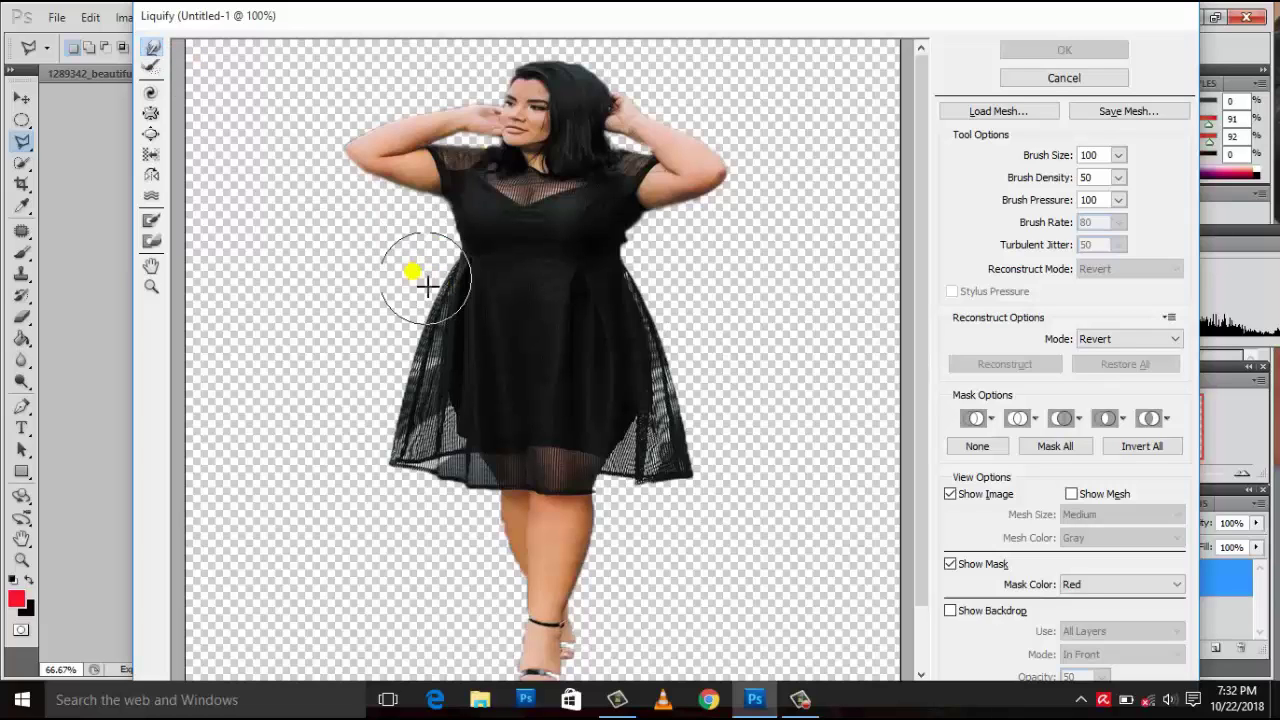
key("bracketleft")
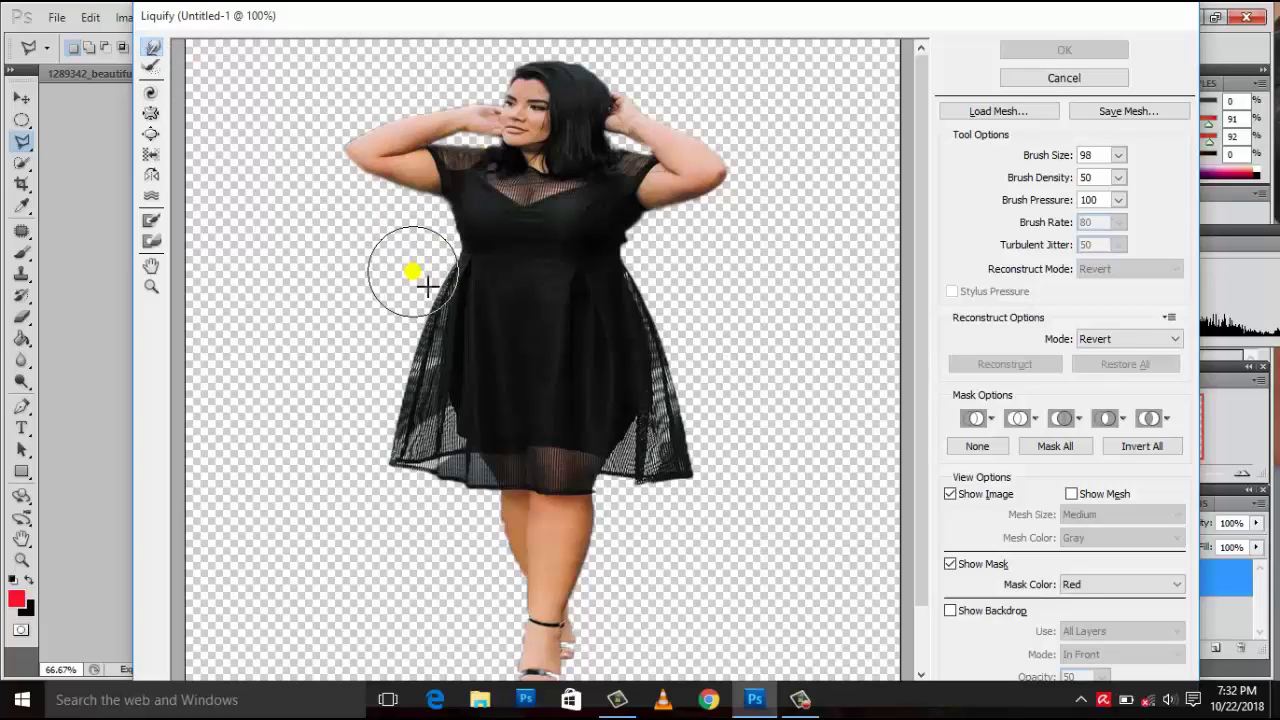
key("bracketleft")
key("bracketleft")
key("bracketleft")
key("bracketleft")
key("bracketleft")
key("bracketleft")
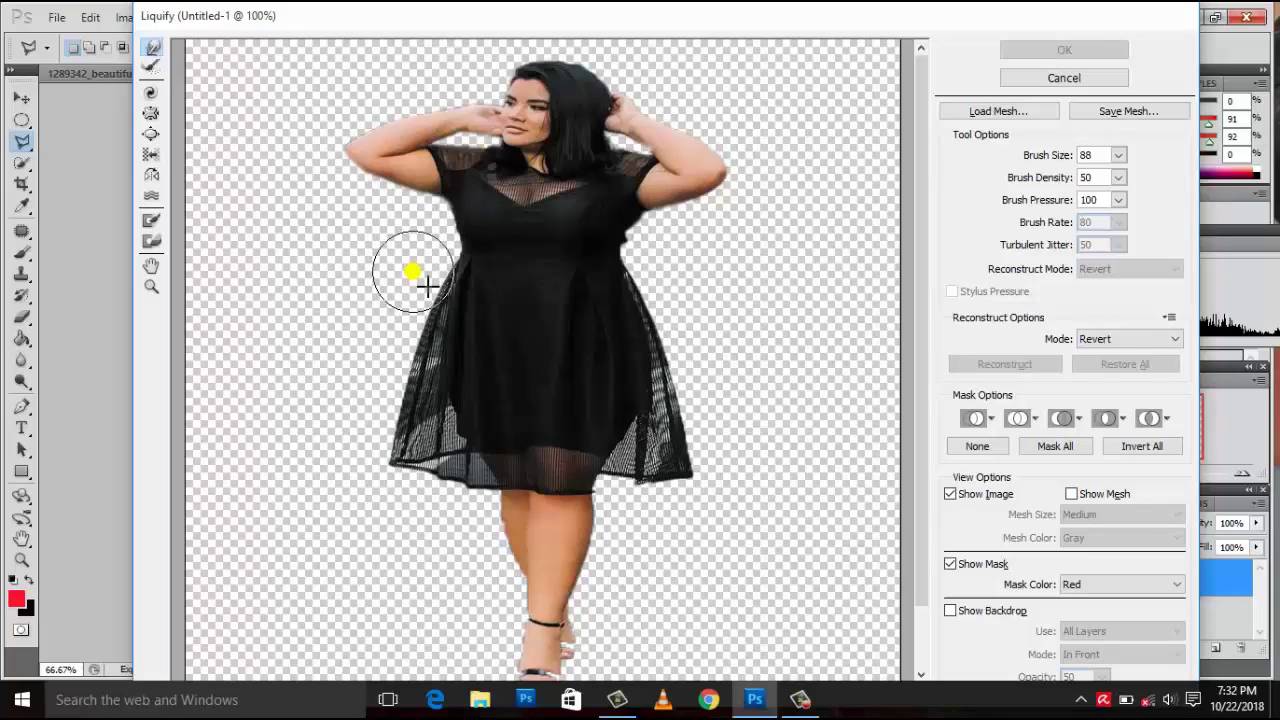
key("bracketleft")
key("bracketleft")
key("bracketleft")
key("bracketleft")
key("bracketleft")
key("bracketleft")
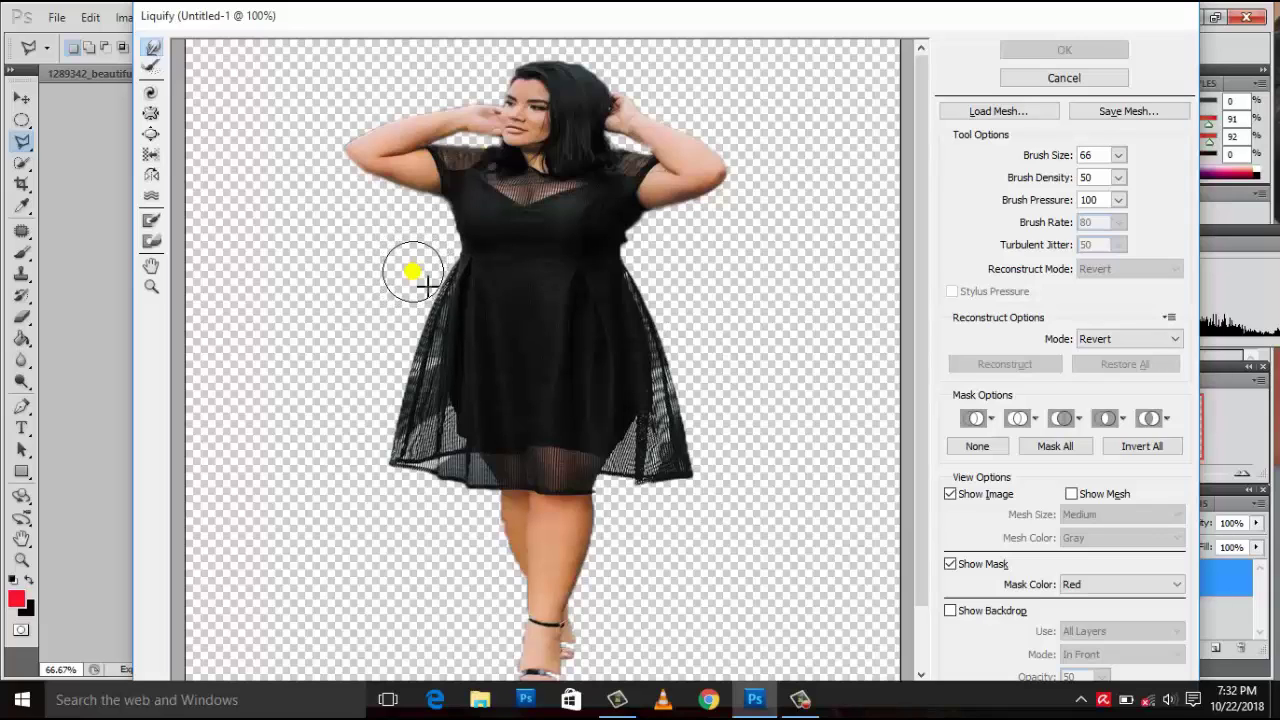
left_click_drag(412, 272, 420, 274)
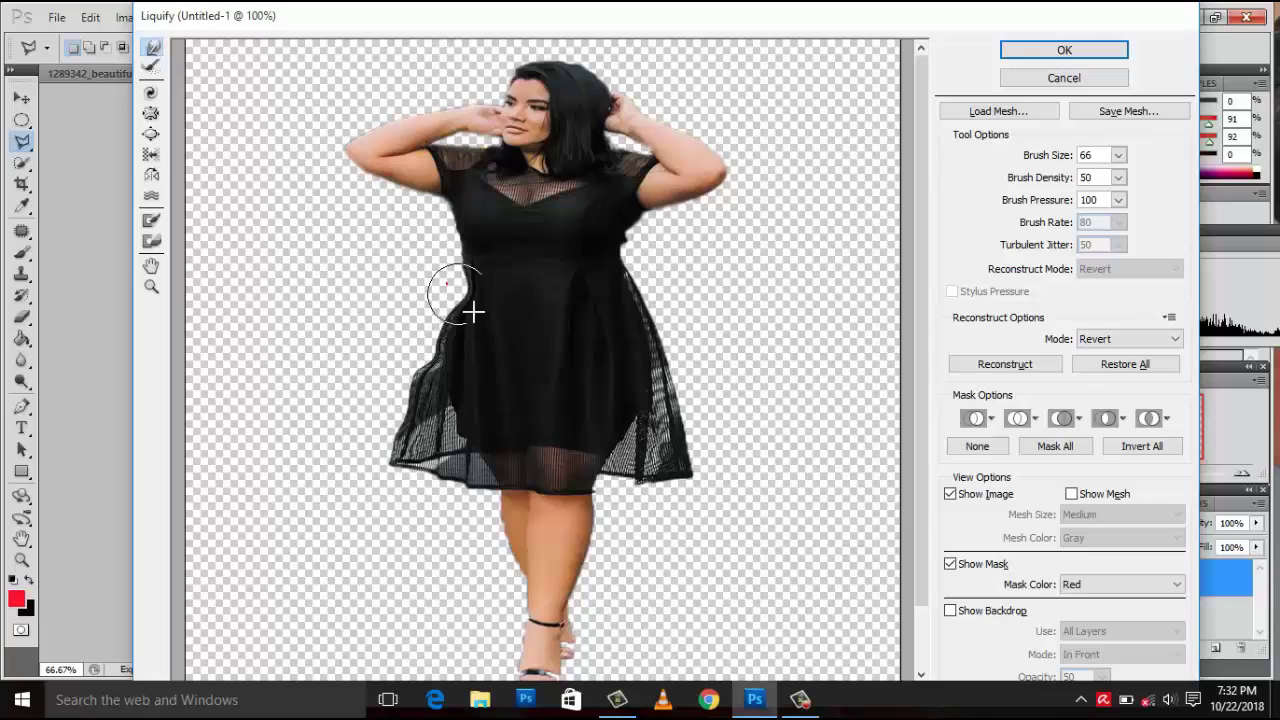
Undo the left-waist warp, try warping the right hem, then revert that stroke.
key("ctrl+z")
mouse_move(686, 449)
left_mouse_down()
mouse_move(704, 503)
mouse_move(743, 537)
mouse_move(695, 502)
mouse_move(757, 543)
mouse_move(709, 509)
left_mouse_up()
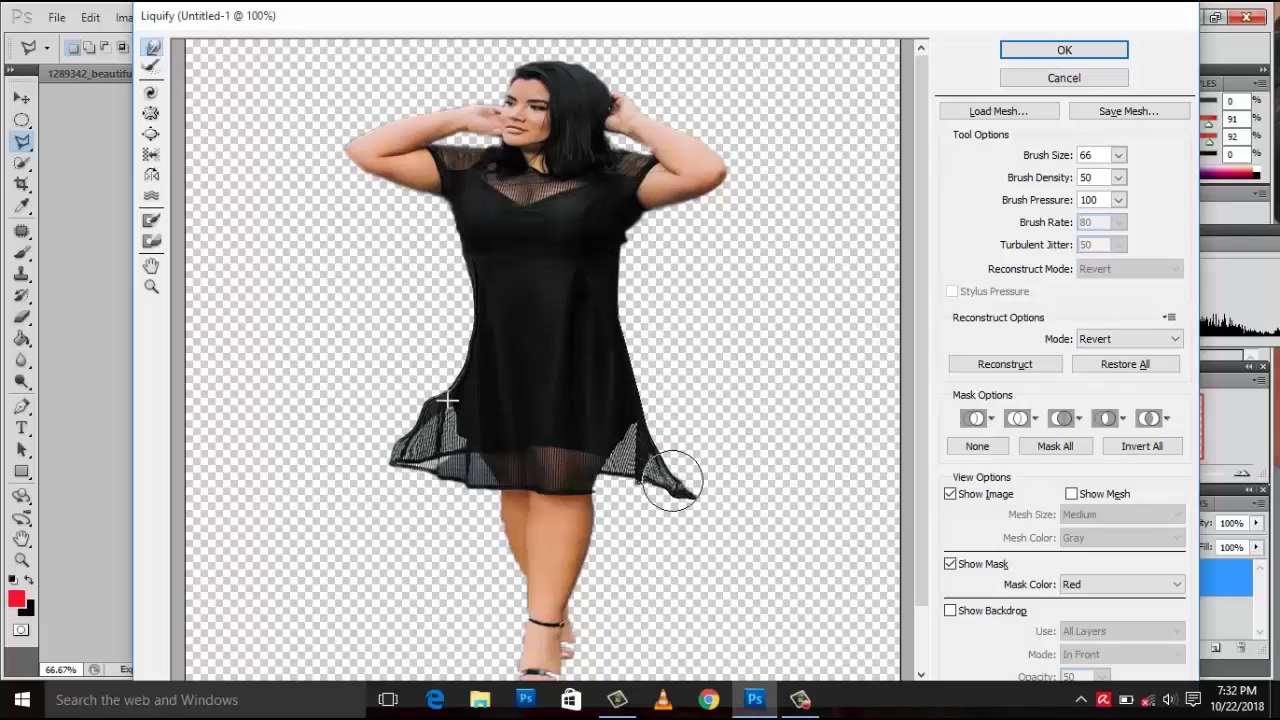
left_click_drag(672, 482, 560, 438)
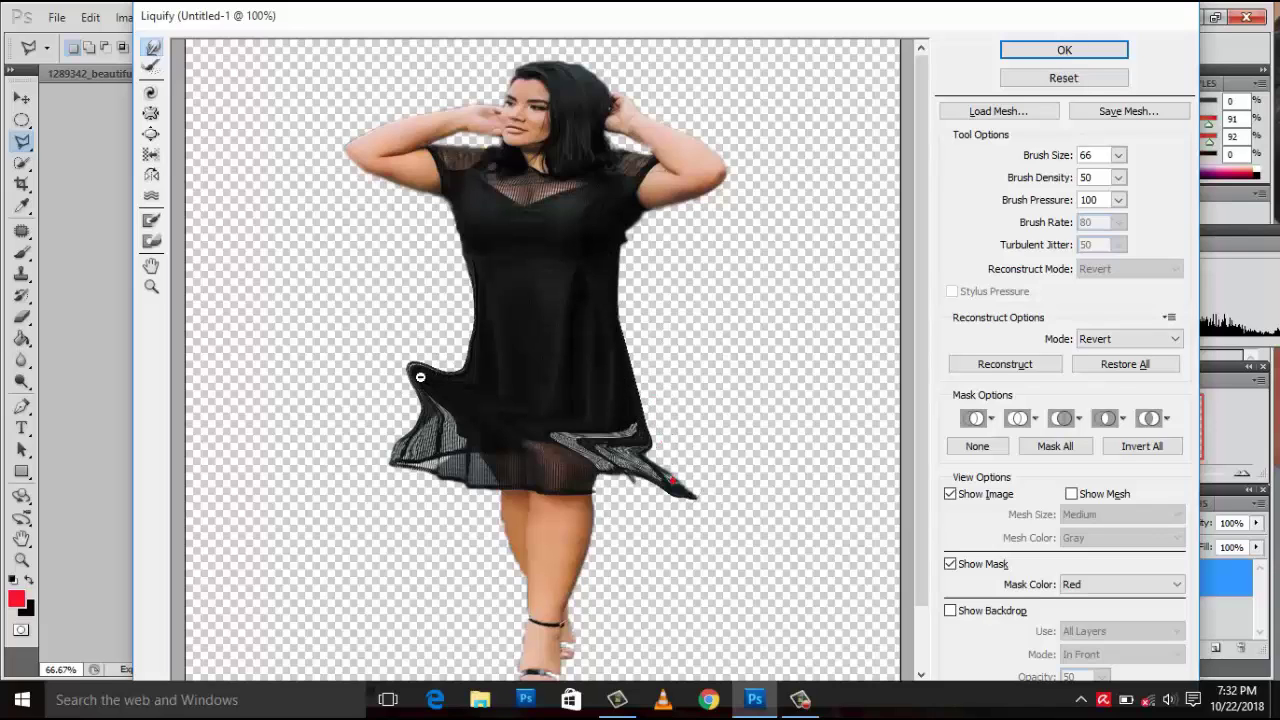
key("ctrl+alt+z")
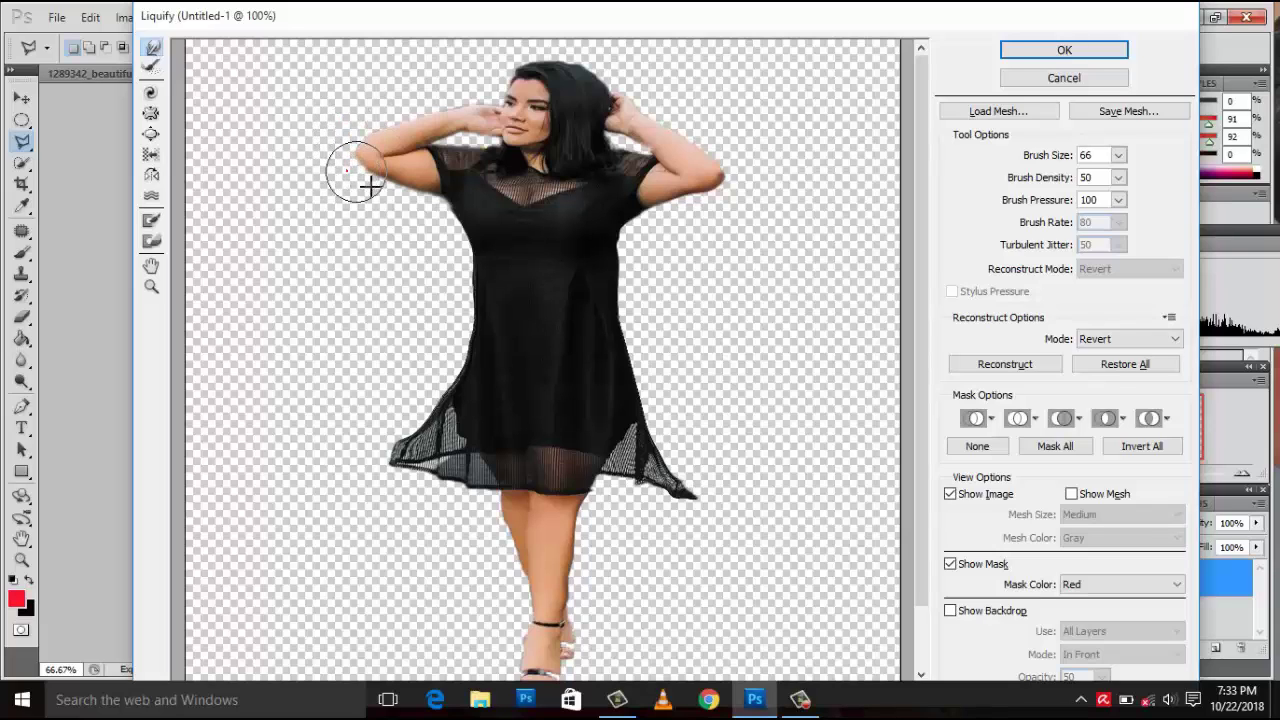
Warp the raised elbow, the dress edge under the arm, and the right waist inward.
left_click_drag(370, 186, 440, 213)
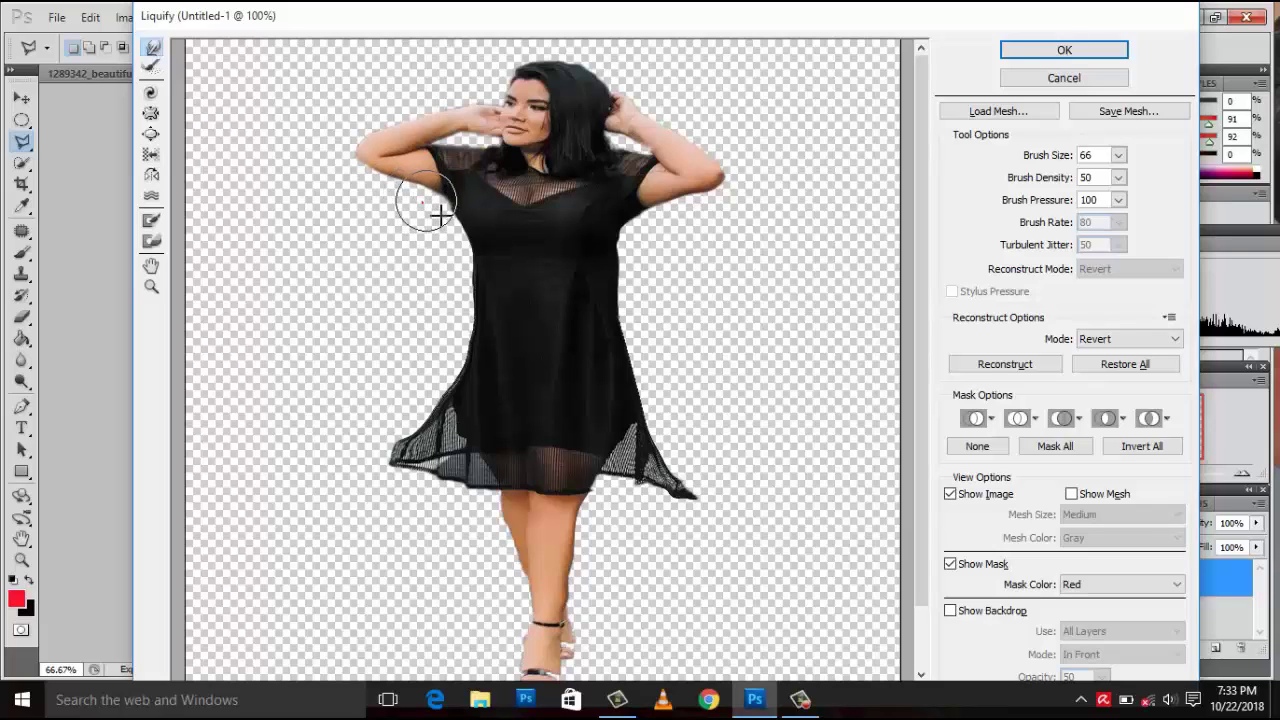
mouse_move(685, 245)
left_mouse_down()
mouse_move(714, 234)
mouse_move(663, 243)
mouse_move(663, 231)
left_mouse_up()
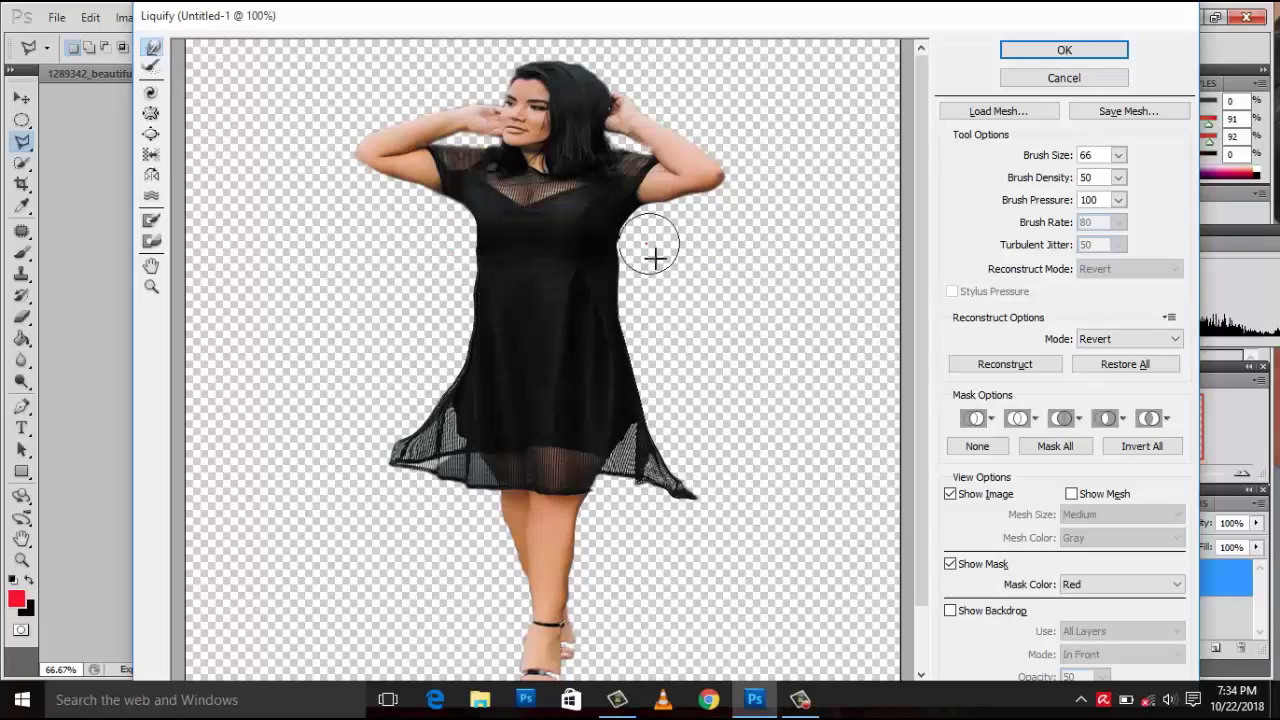
left_click_drag(655, 259, 638, 293)
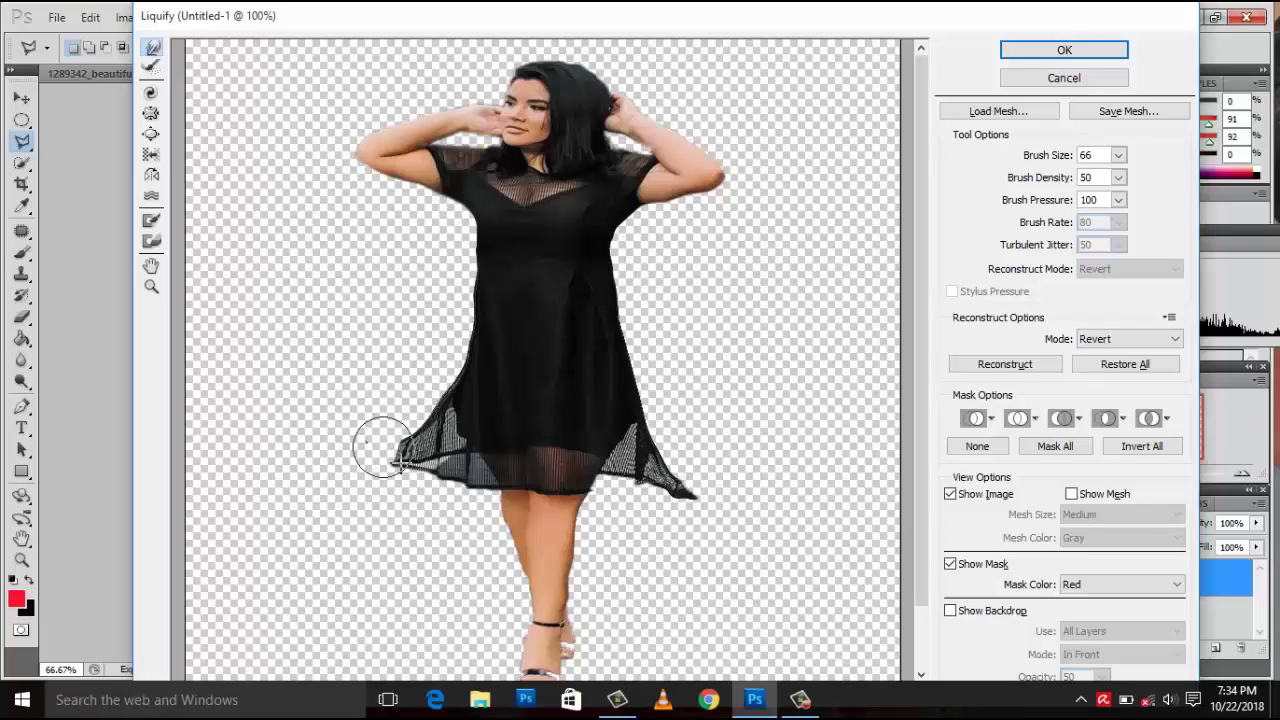
Push both pointed hem tips inward and narrow the dress's right waist further.
mouse_move(382, 446)
left_mouse_down()
mouse_move(405, 443)
mouse_move(427, 398)
left_mouse_up()
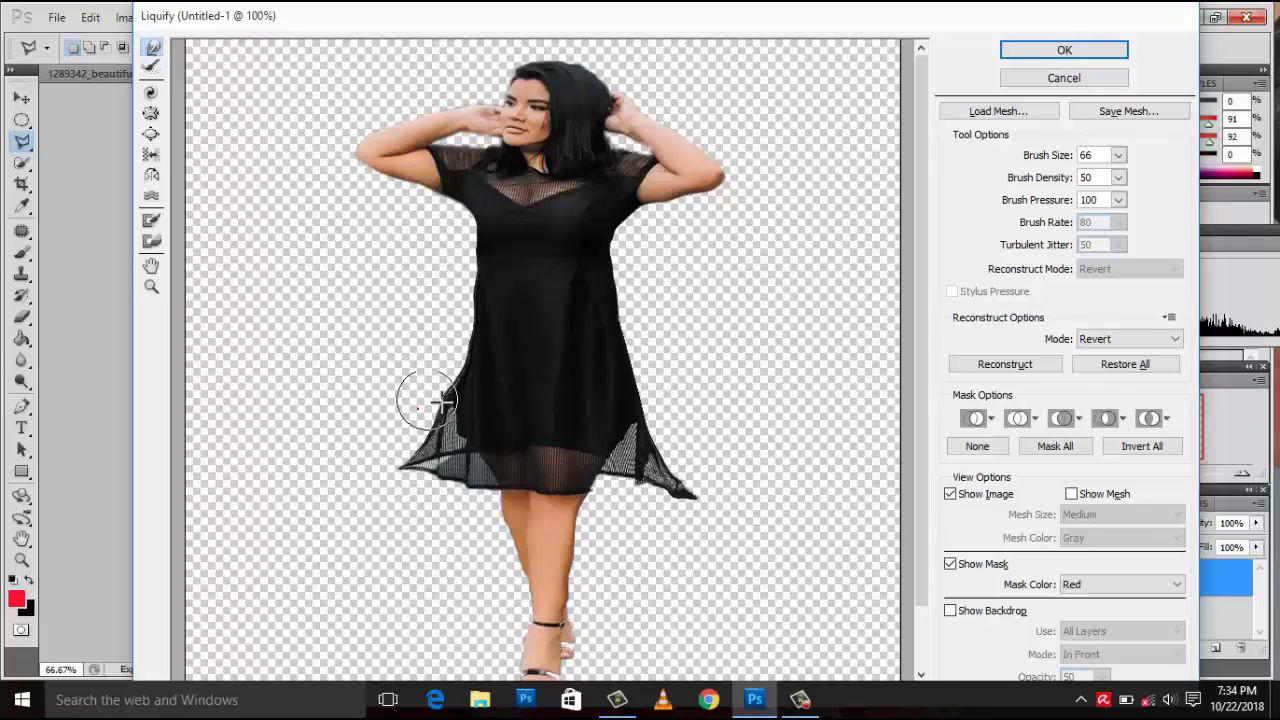
left_click_drag(723, 514, 694, 491)
left_click_drag(404, 490, 411, 481)
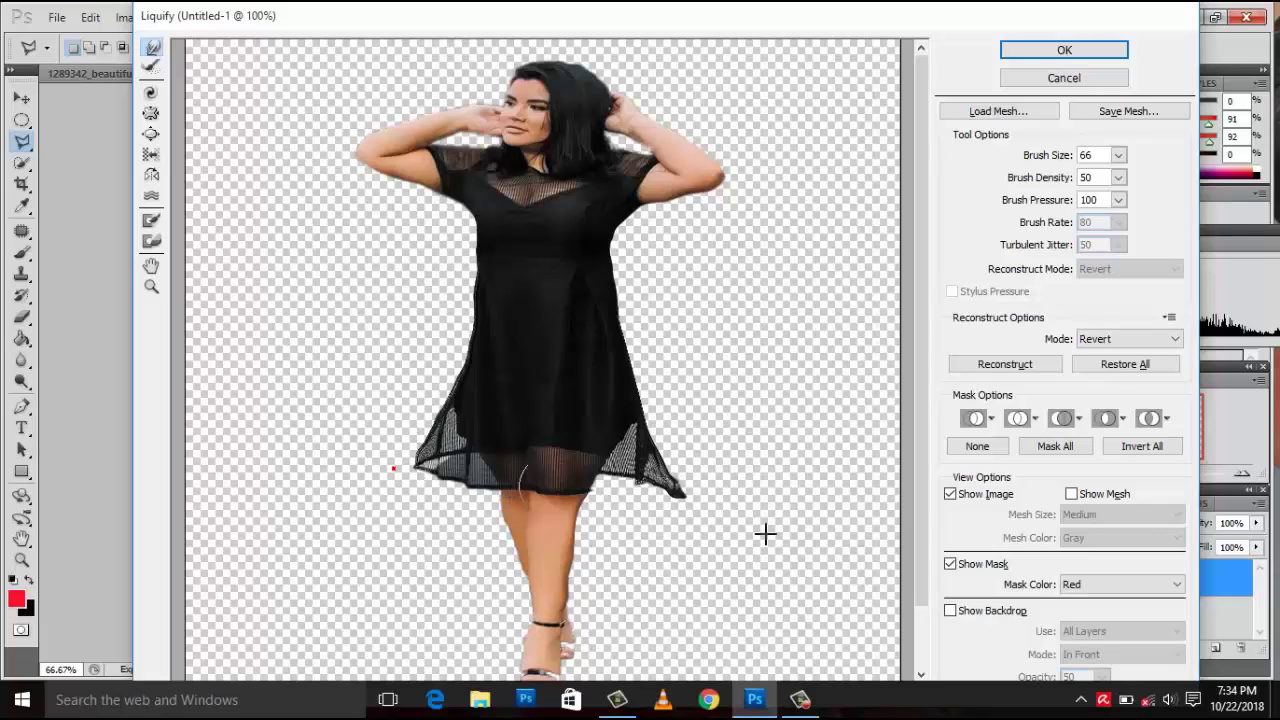
mouse_move(694, 506)
left_mouse_down()
mouse_move(680, 510)
mouse_move(695, 480)
left_mouse_up()
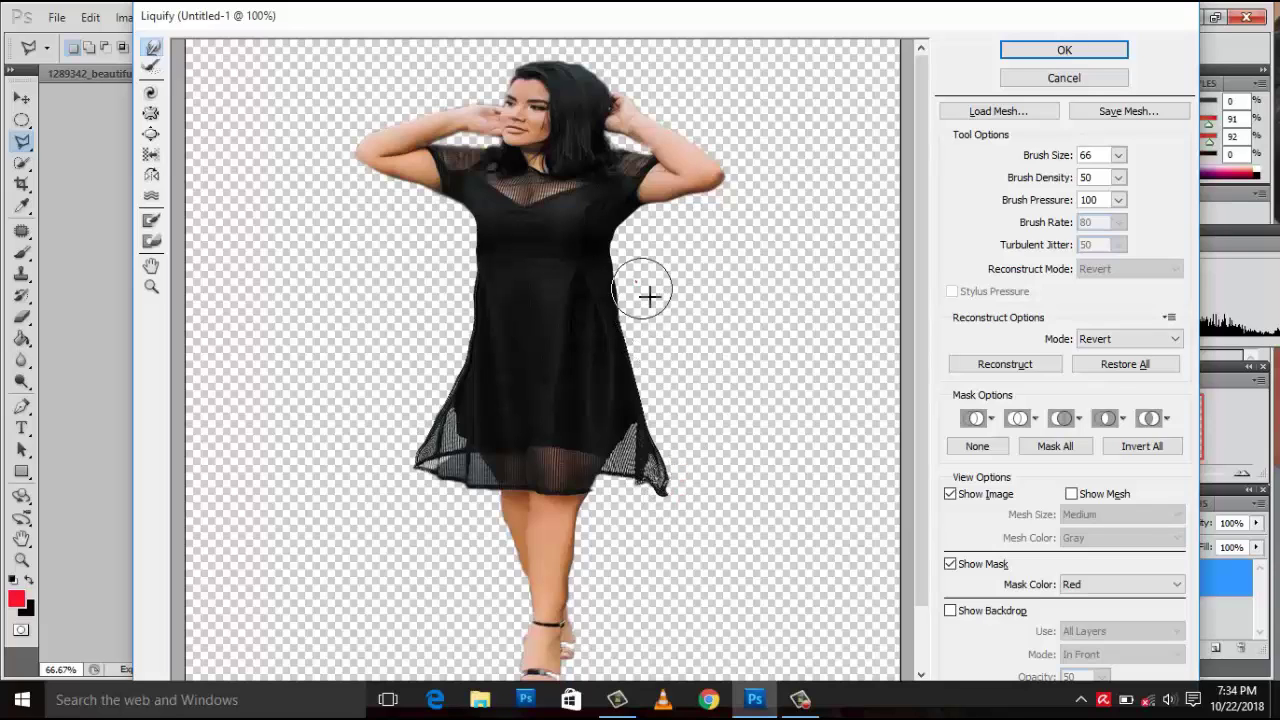
left_click_drag(643, 289, 623, 289)
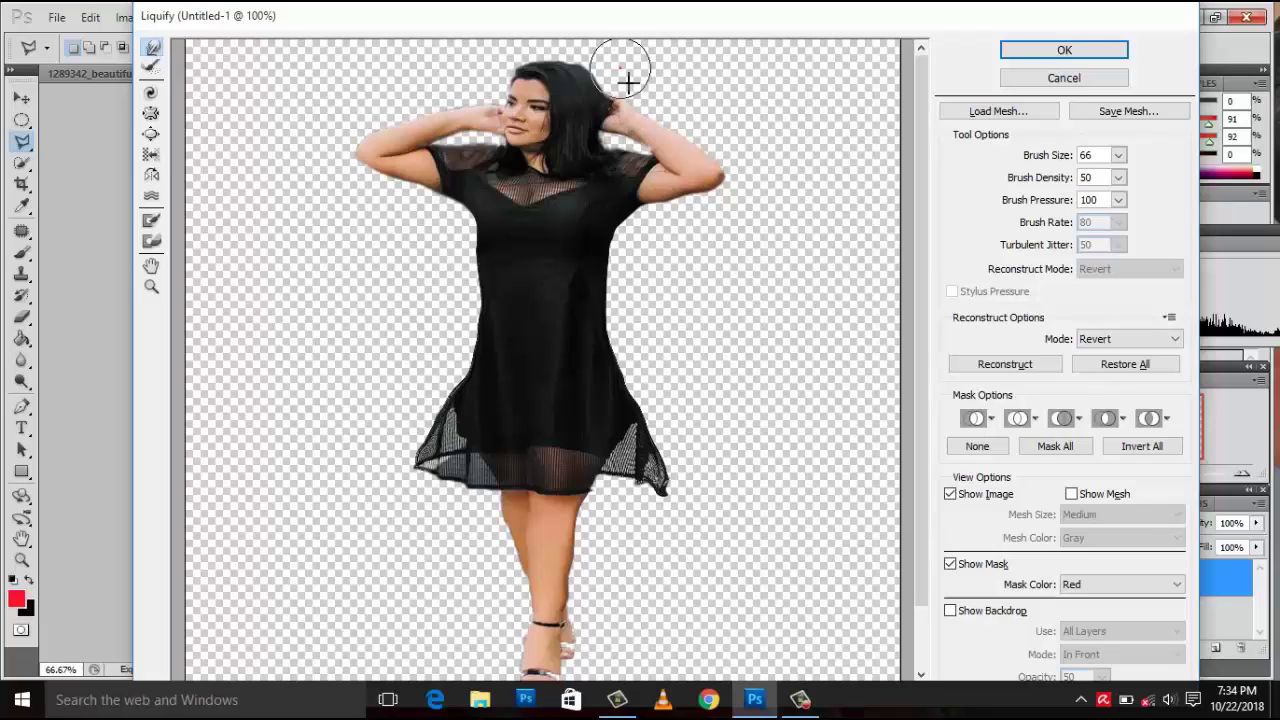
Zoom out to the whole figure and warp the dress's left and right edges and hems.
key("ctrl+minus")
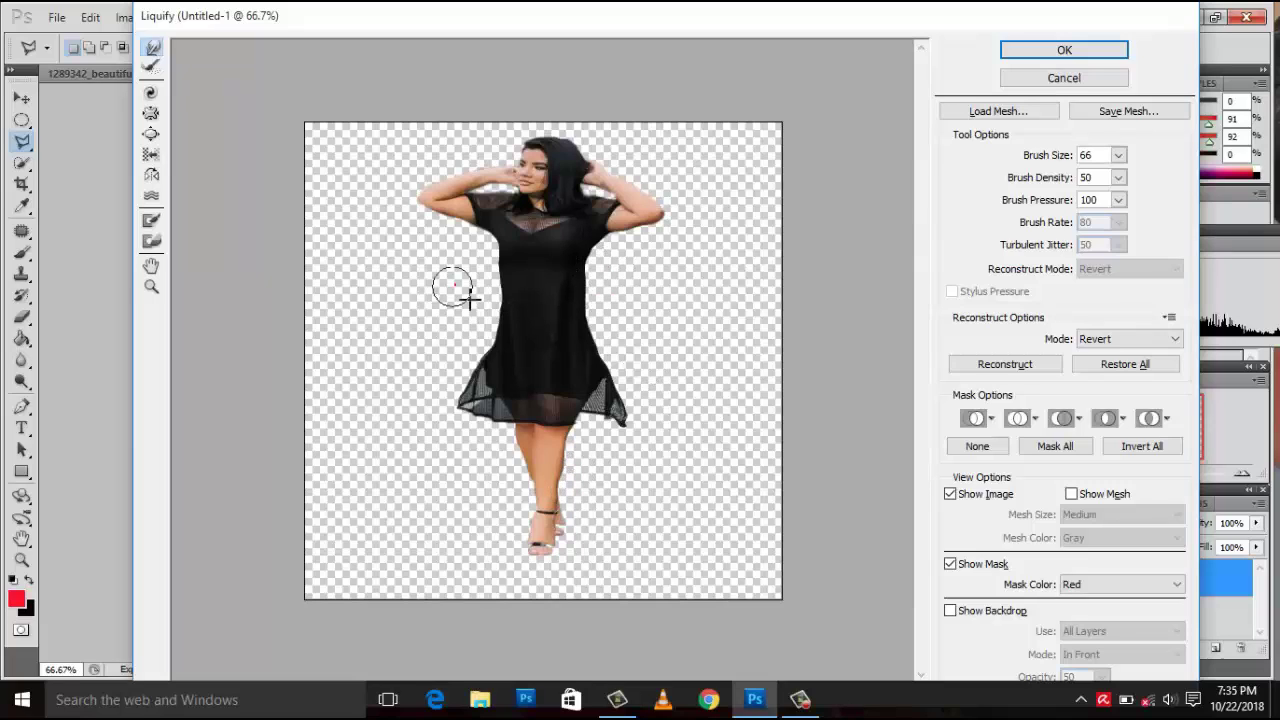
mouse_move(455, 286)
left_mouse_down()
mouse_move(497, 325)
mouse_move(608, 289)
left_mouse_up()
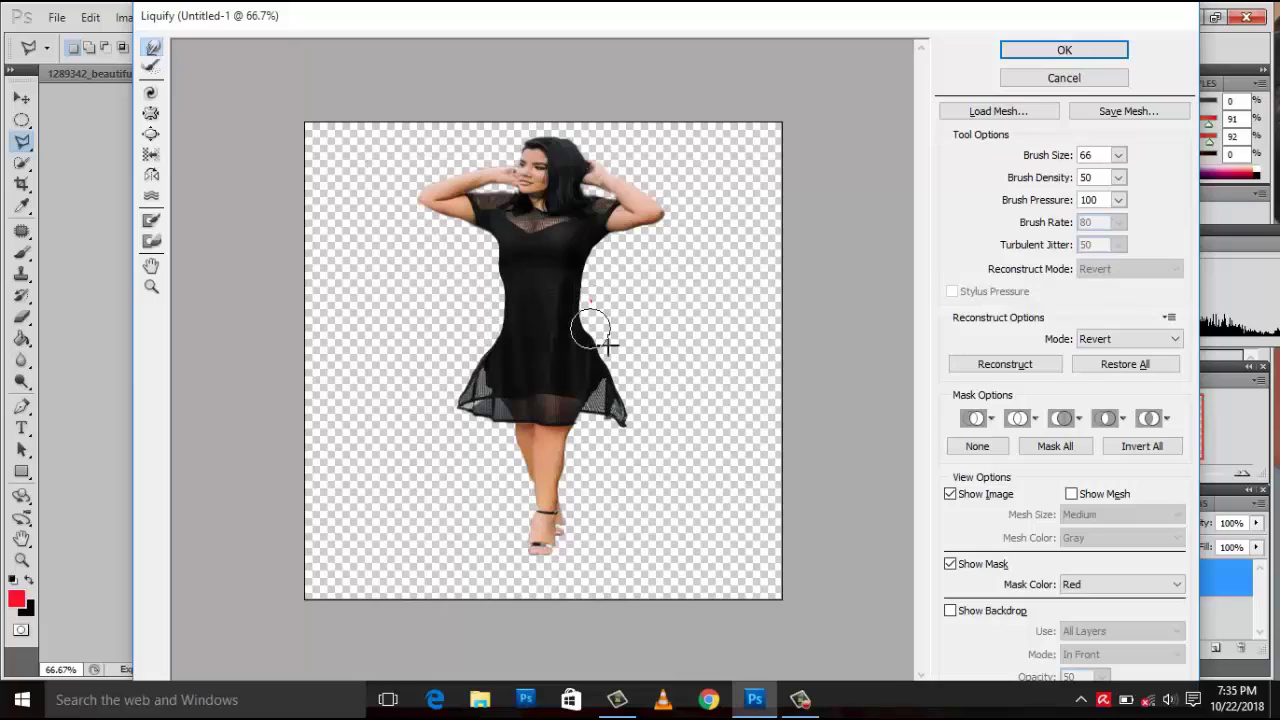
left_click_drag(606, 346, 641, 405)
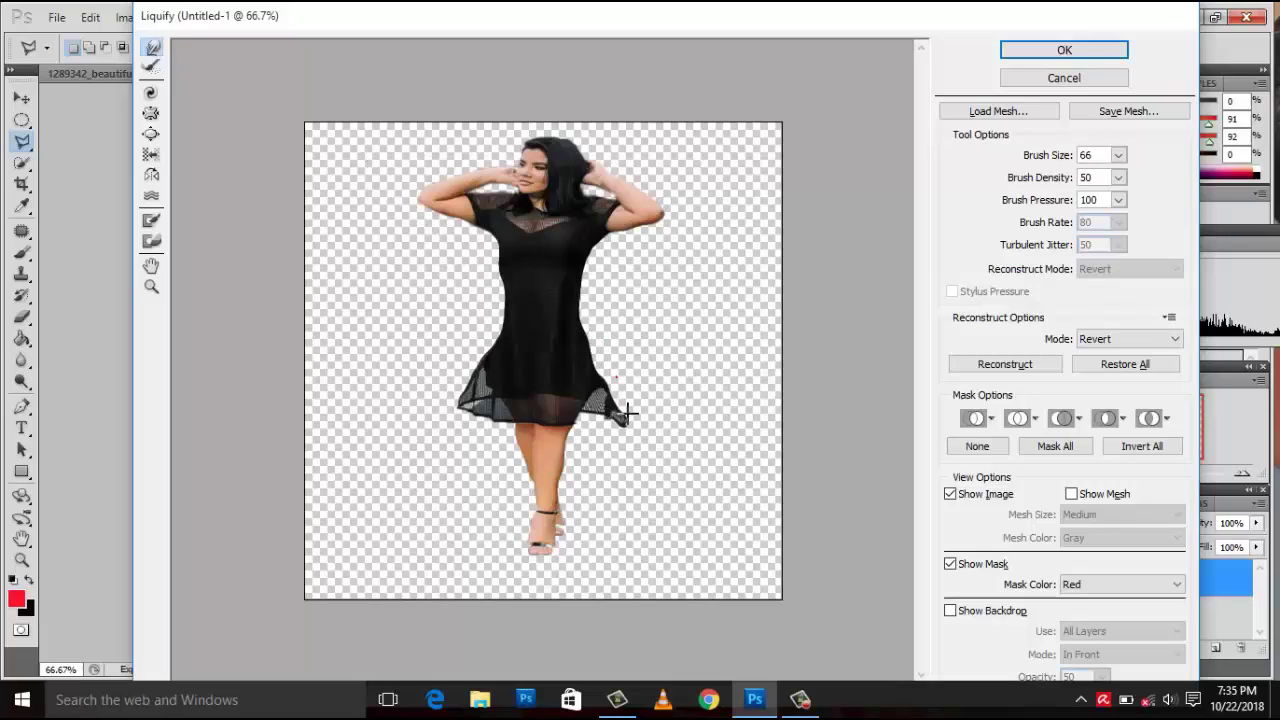
mouse_move(640, 405)
left_mouse_down()
mouse_move(640, 444)
mouse_move(662, 425)
left_mouse_up()
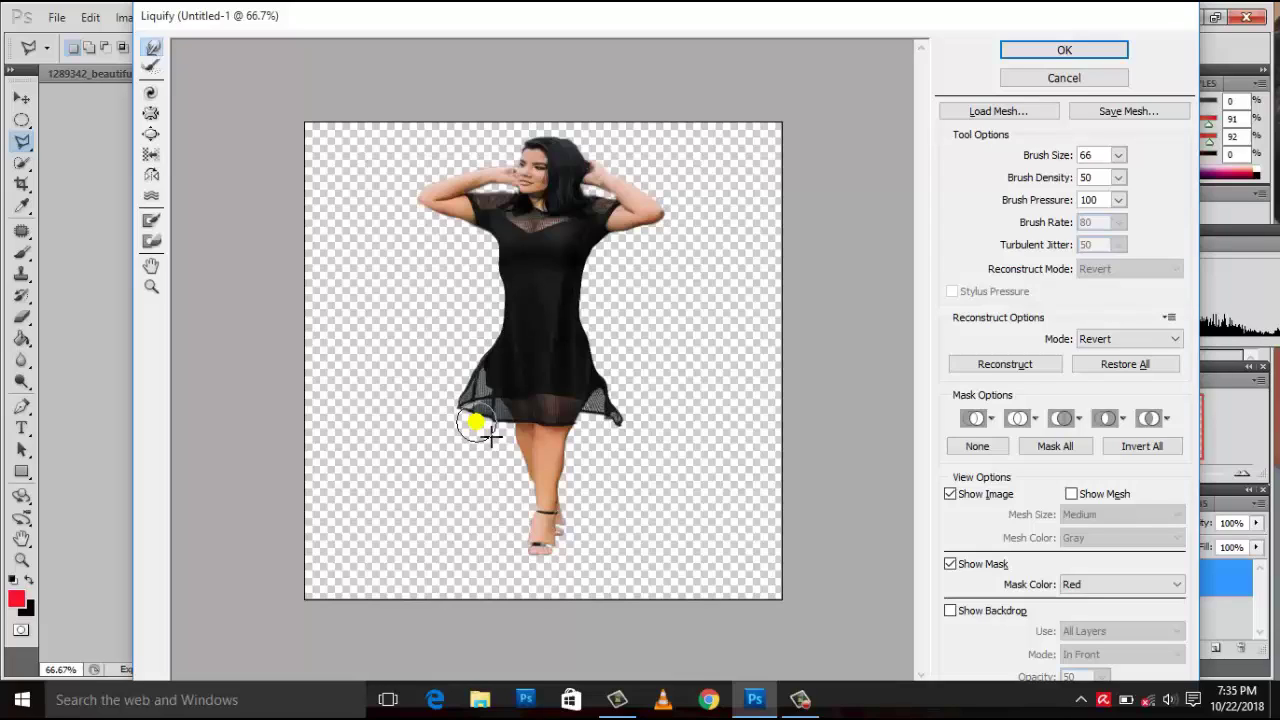
mouse_move(476, 423)
left_mouse_down()
mouse_move(466, 261)
mouse_move(491, 275)
left_mouse_up()
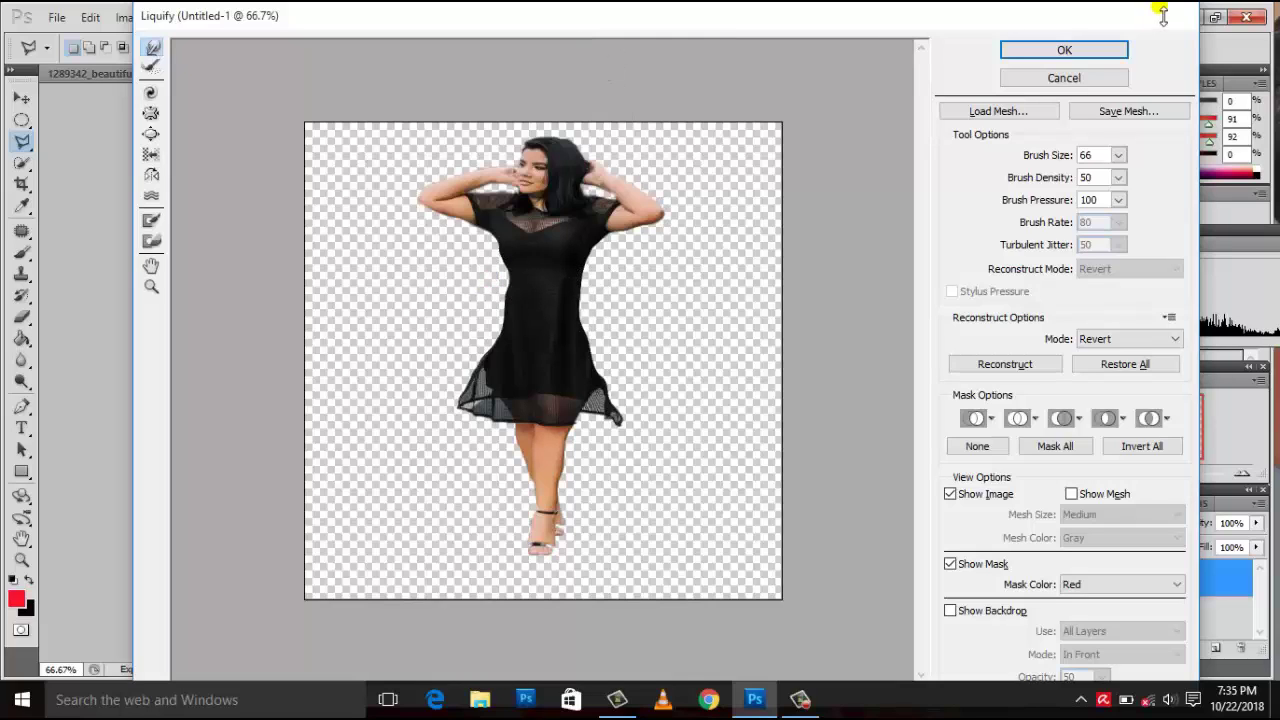
Move the Liquify window aside to compare with the original, then re-centre it.
left_click_drag(1197, 12, 932, 12)
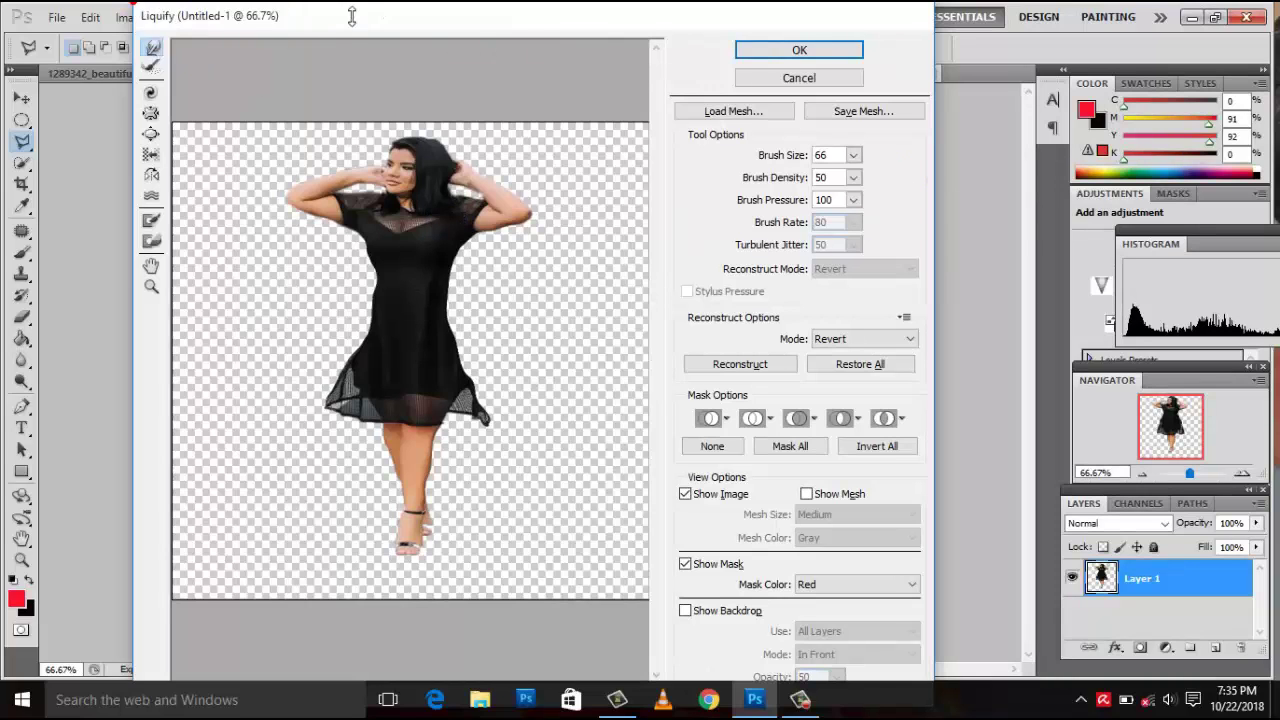
left_click_drag(352, 17, 840, 70)
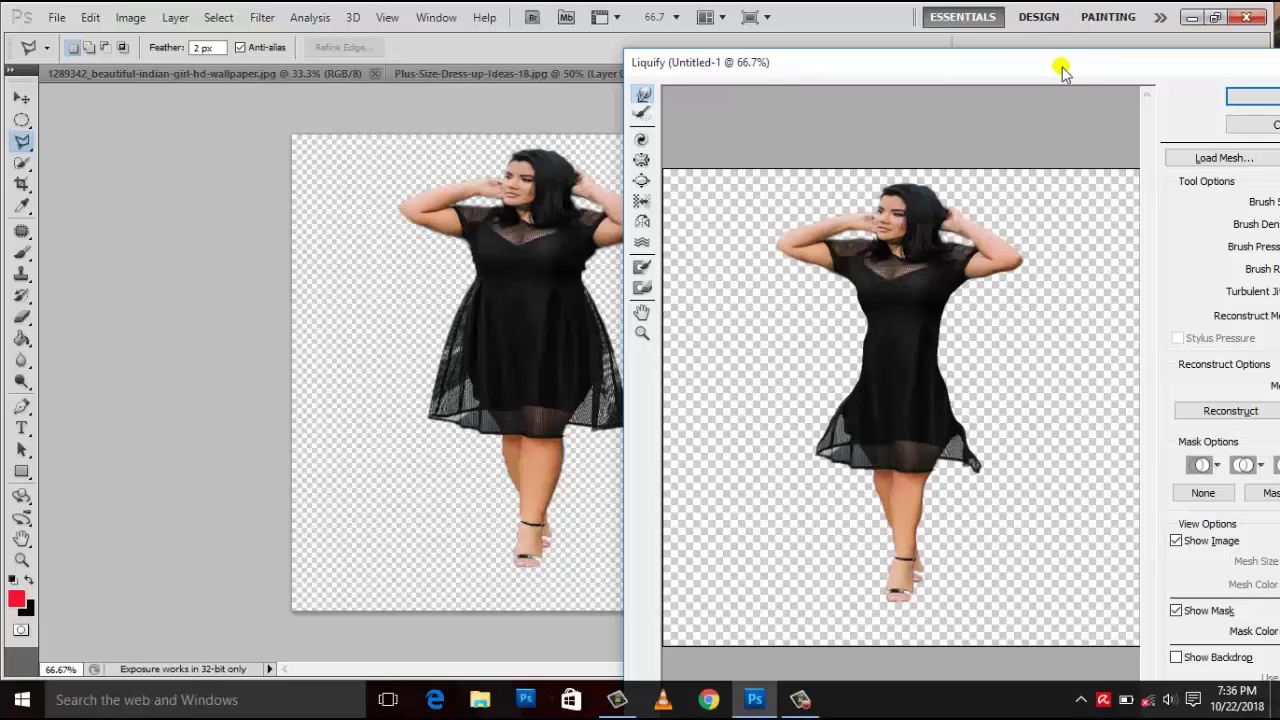
mouse_move(1062, 70)
left_mouse_down()
mouse_move(788, 60)
mouse_move(463, 11)
left_mouse_up()
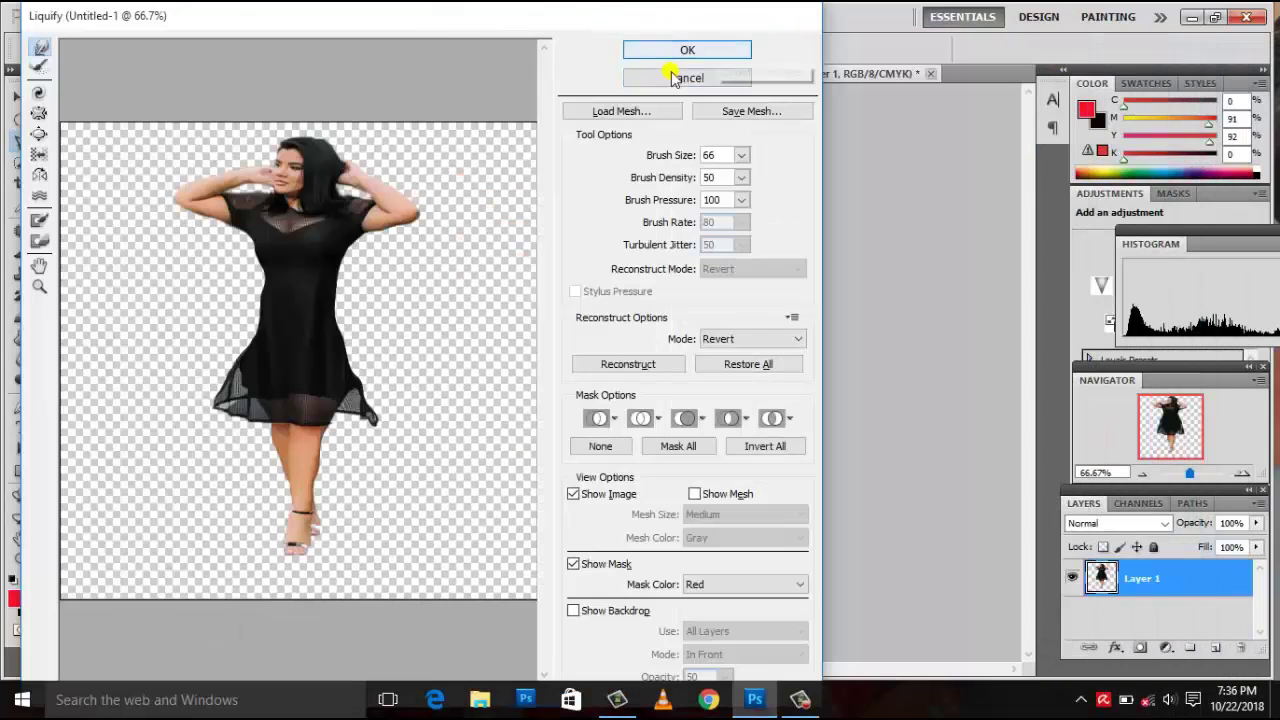
mouse_move(563, 17)
left_mouse_down()
mouse_move(625, 38)
mouse_move(656, 81)
left_mouse_up()
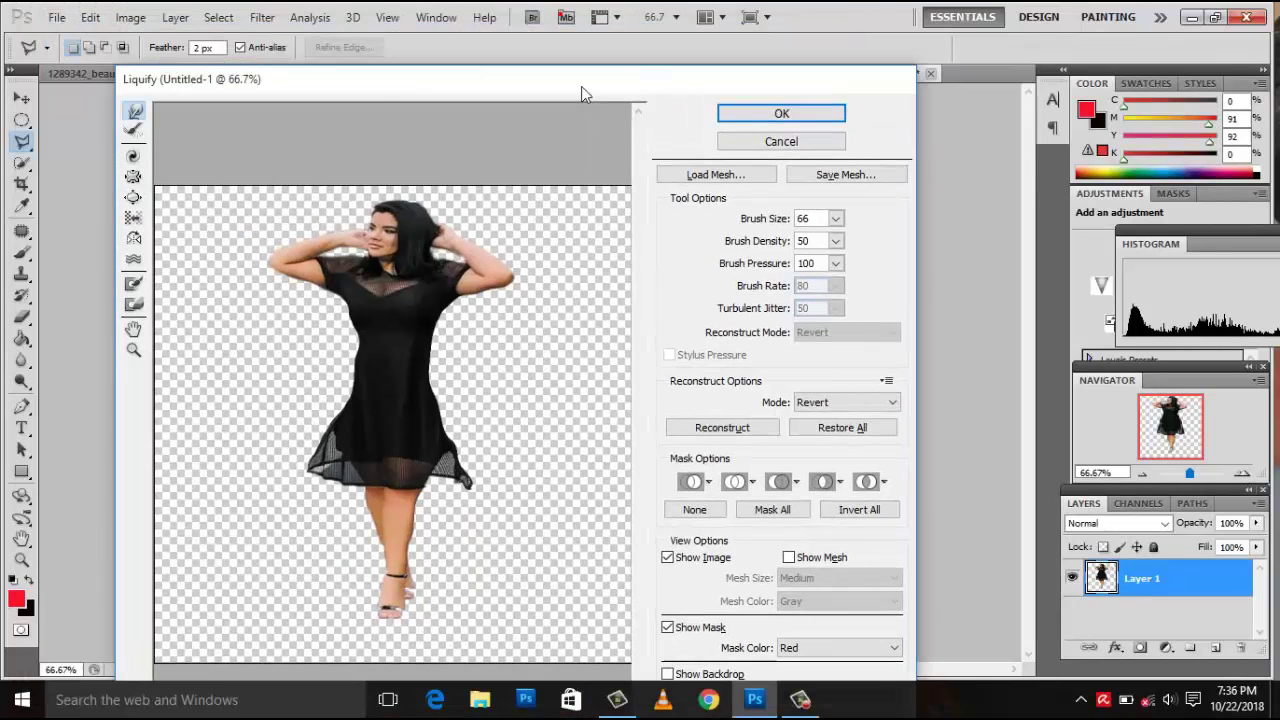
left_click_drag(320, 87, 343, 45)
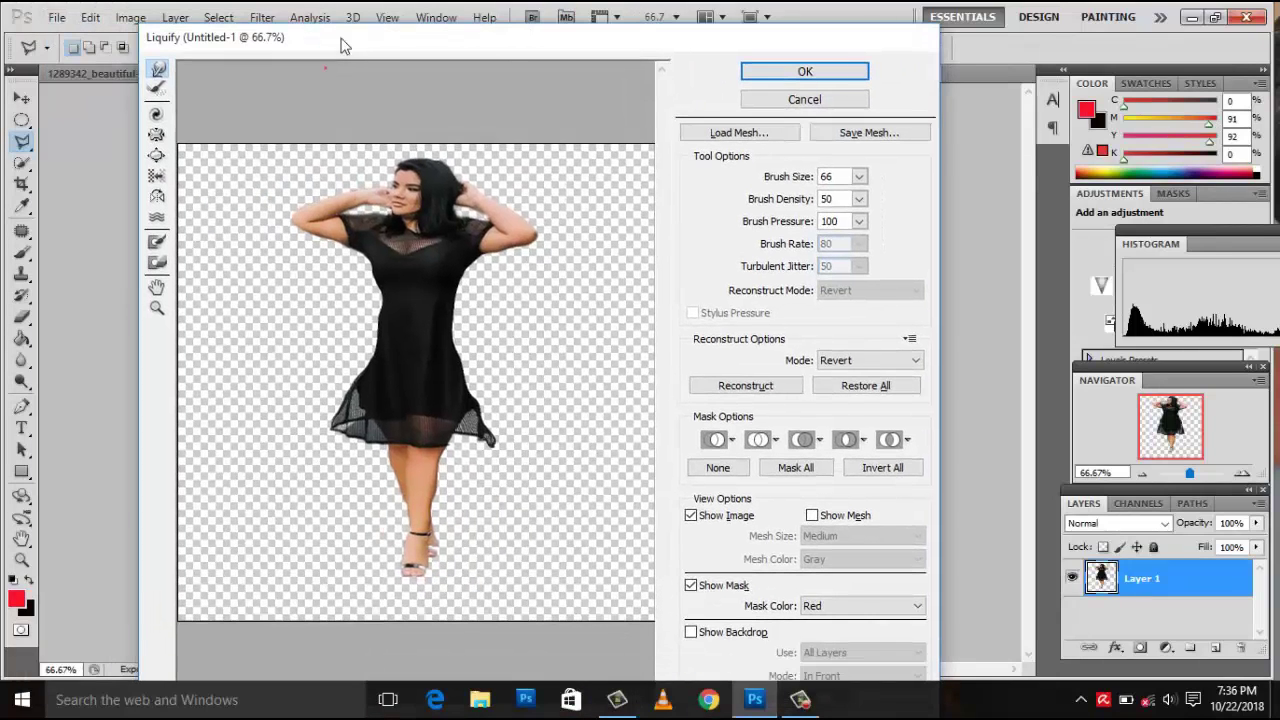
Paint the Reconstruct Tool along the dress's left and right sides to undo the narrowing.
left_click(157, 88)
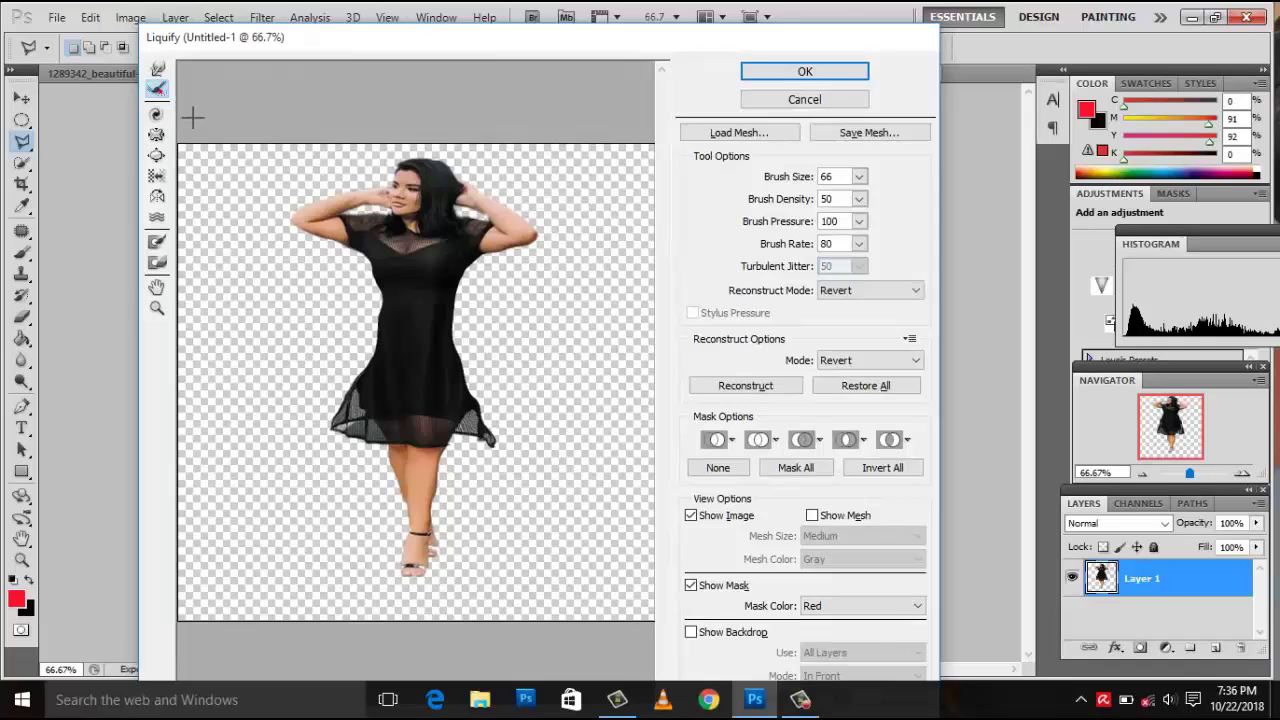
mouse_move(357, 294)
left_mouse_down()
mouse_move(374, 311)
mouse_move(345, 425)
left_mouse_up()
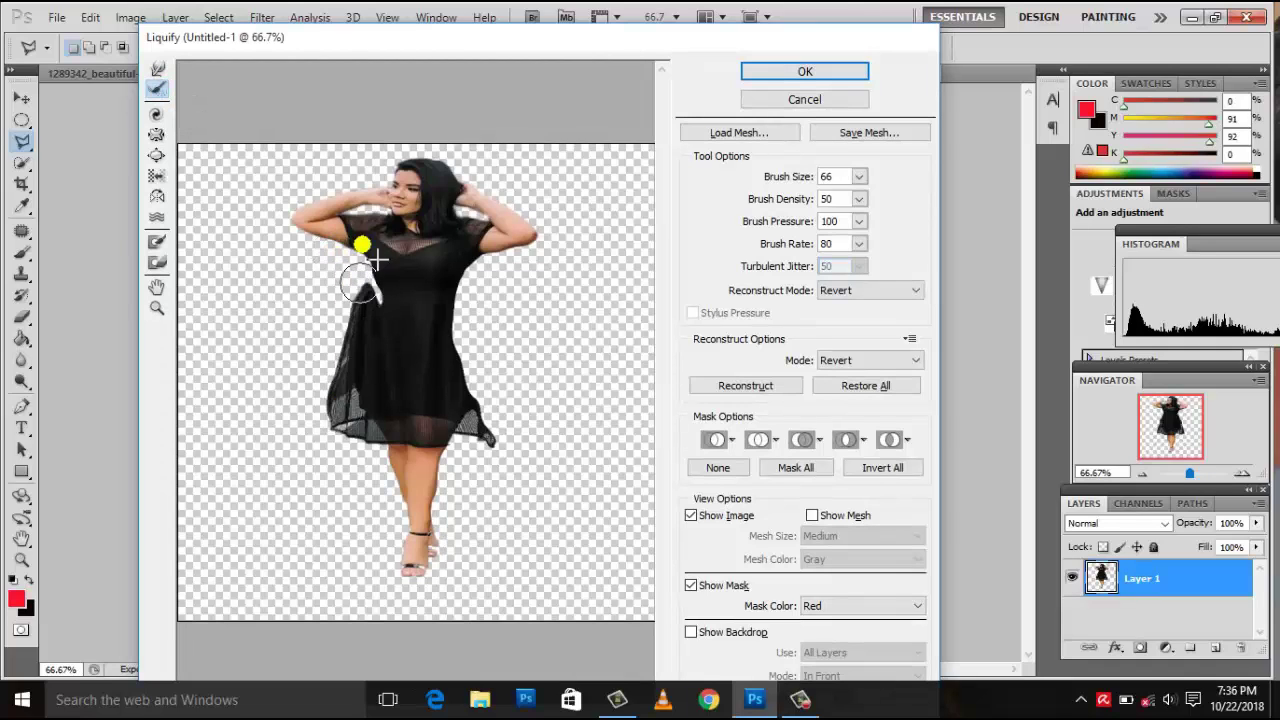
mouse_move(363, 257)
left_mouse_down()
mouse_move(396, 362)
mouse_move(330, 423)
mouse_move(337, 443)
mouse_move(337, 337)
mouse_move(340, 360)
left_mouse_up()
mouse_move(448, 285)
left_mouse_down()
mouse_move(489, 489)
mouse_move(531, 446)
mouse_move(471, 323)
mouse_move(491, 277)
mouse_move(475, 330)
mouse_move(531, 286)
mouse_move(549, 222)
mouse_move(356, 197)
mouse_move(350, 243)
mouse_move(290, 254)
mouse_move(363, 386)
mouse_move(386, 609)
mouse_move(449, 560)
mouse_move(449, 414)
mouse_move(420, 577)
mouse_move(378, 442)
mouse_move(470, 318)
mouse_move(430, 400)
mouse_move(470, 233)
left_mouse_up()
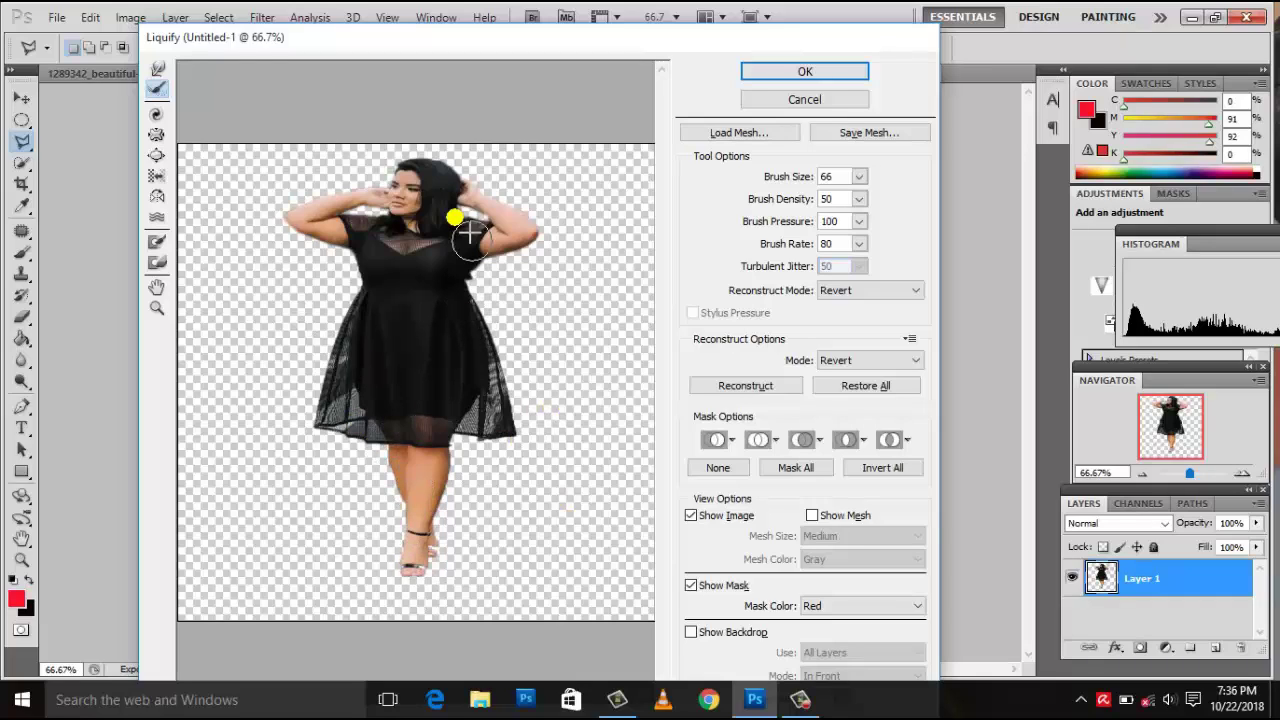
Swirl the model's face and hair with the Twirl Clockwise Tool, then zoom out.
left_click(156, 114)
left_click(160, 116)
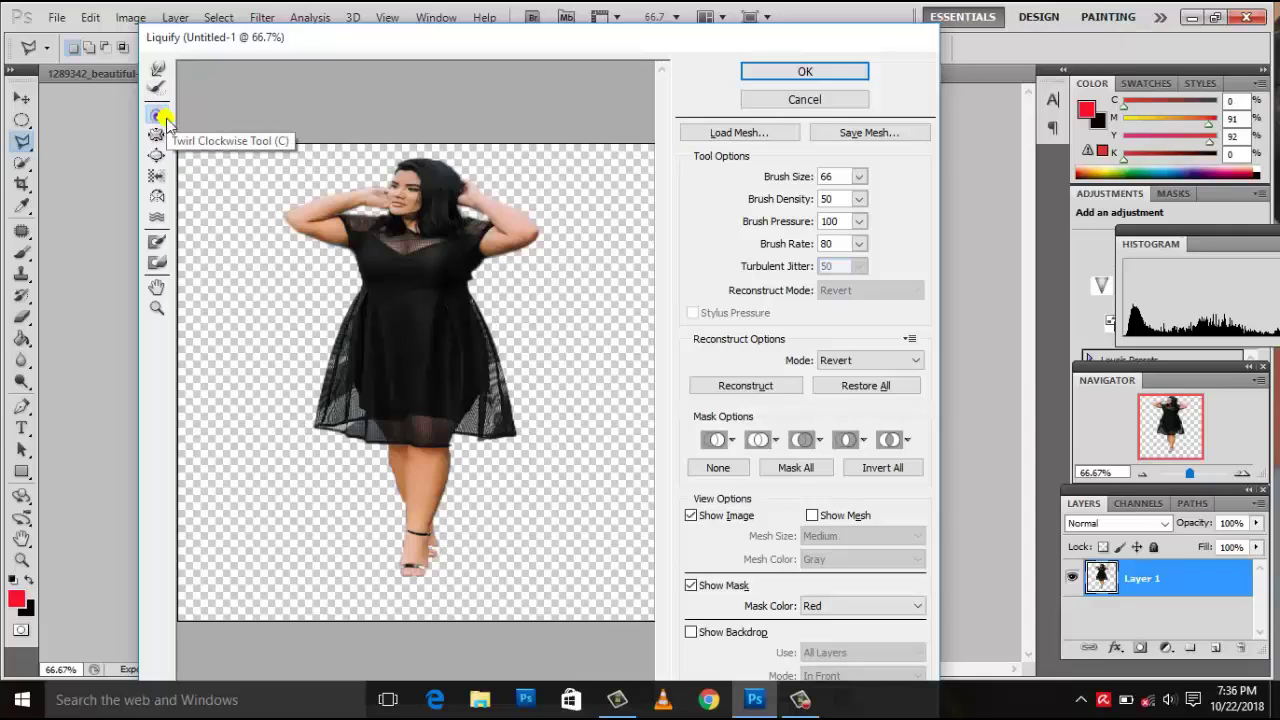
mouse_move(420, 194)
left_mouse_down()
mouse_move(400, 192)
mouse_move(422, 224)
mouse_move(404, 191)
left_mouse_up()
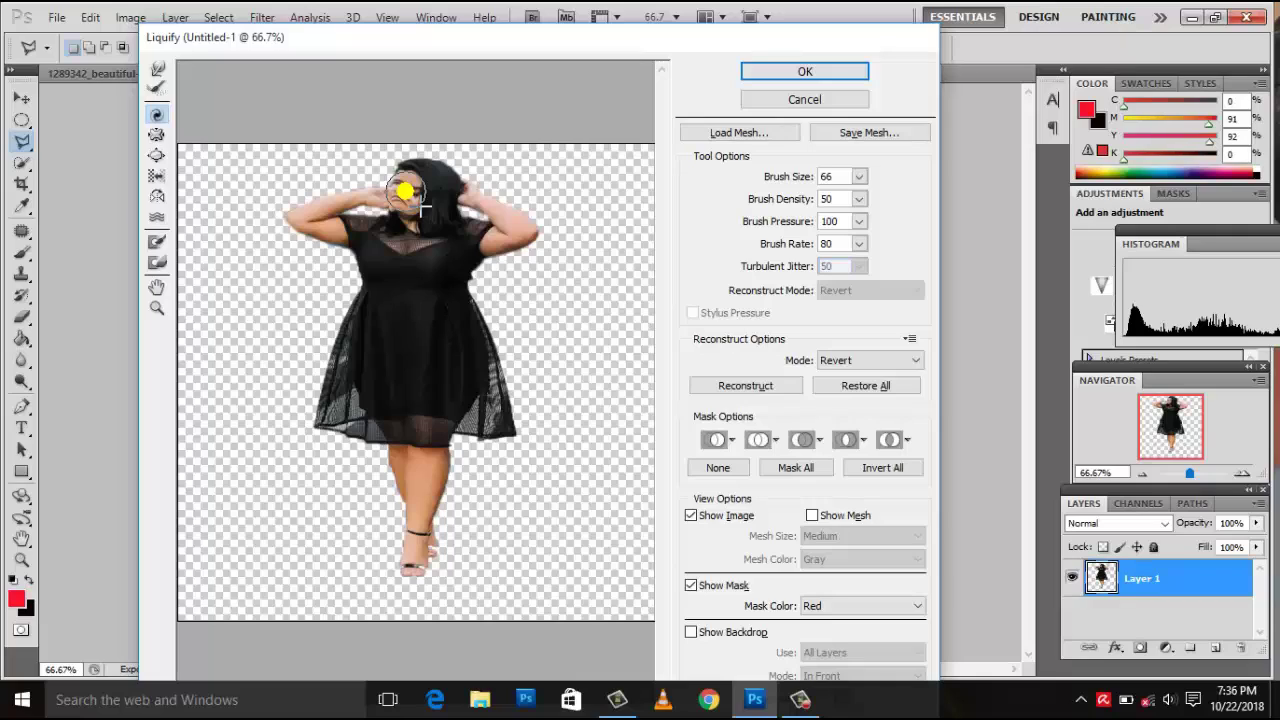
left_click_drag(418, 217, 428, 209)
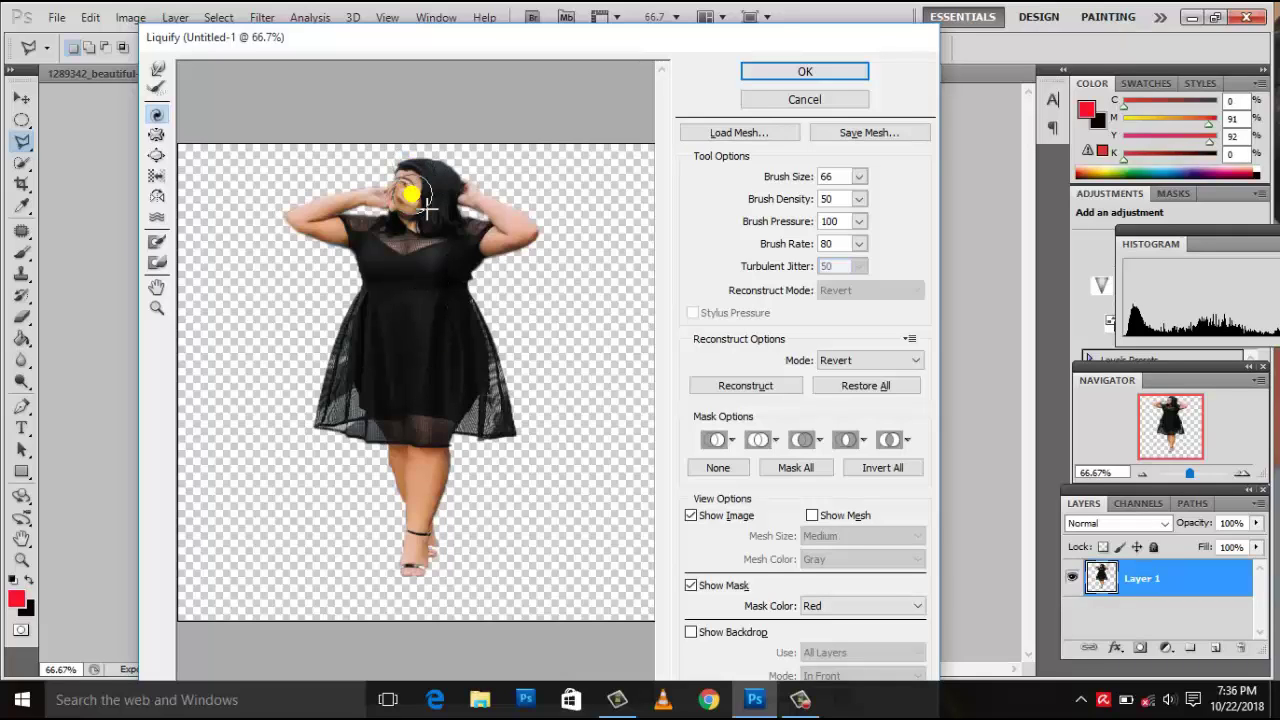
left_click_drag(419, 213, 420, 216)
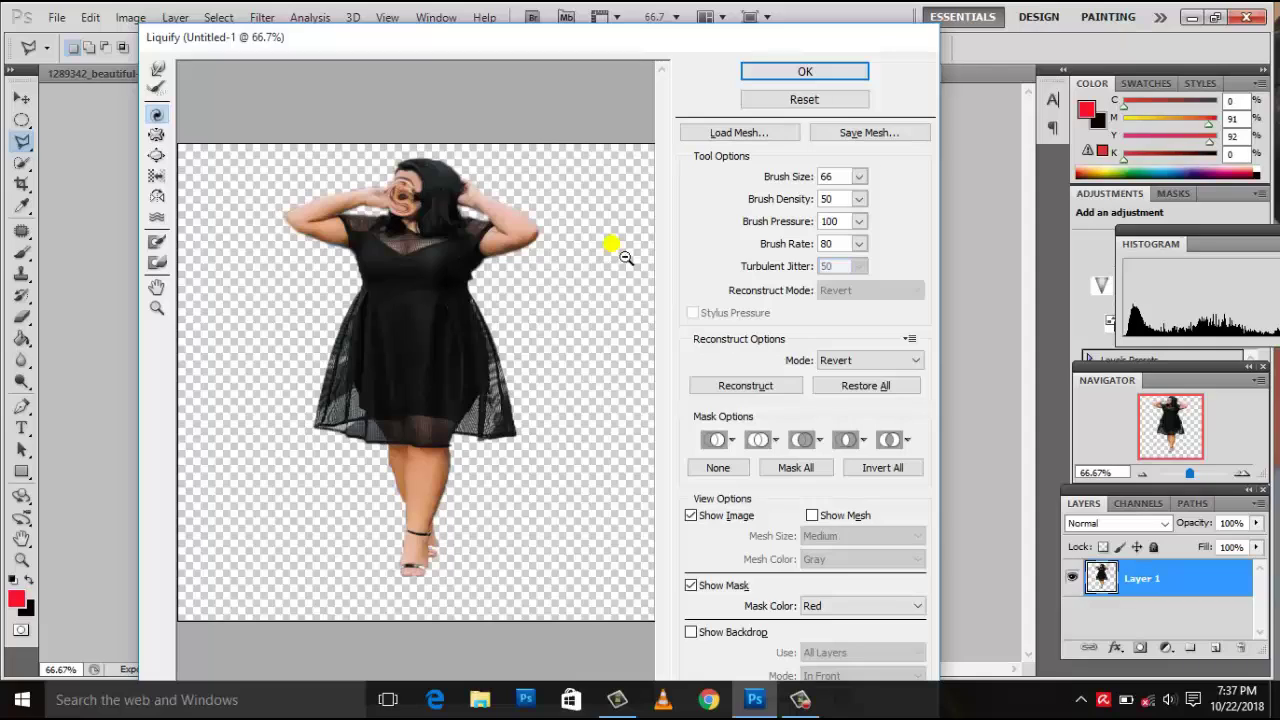
left_click(612, 244, "alt")
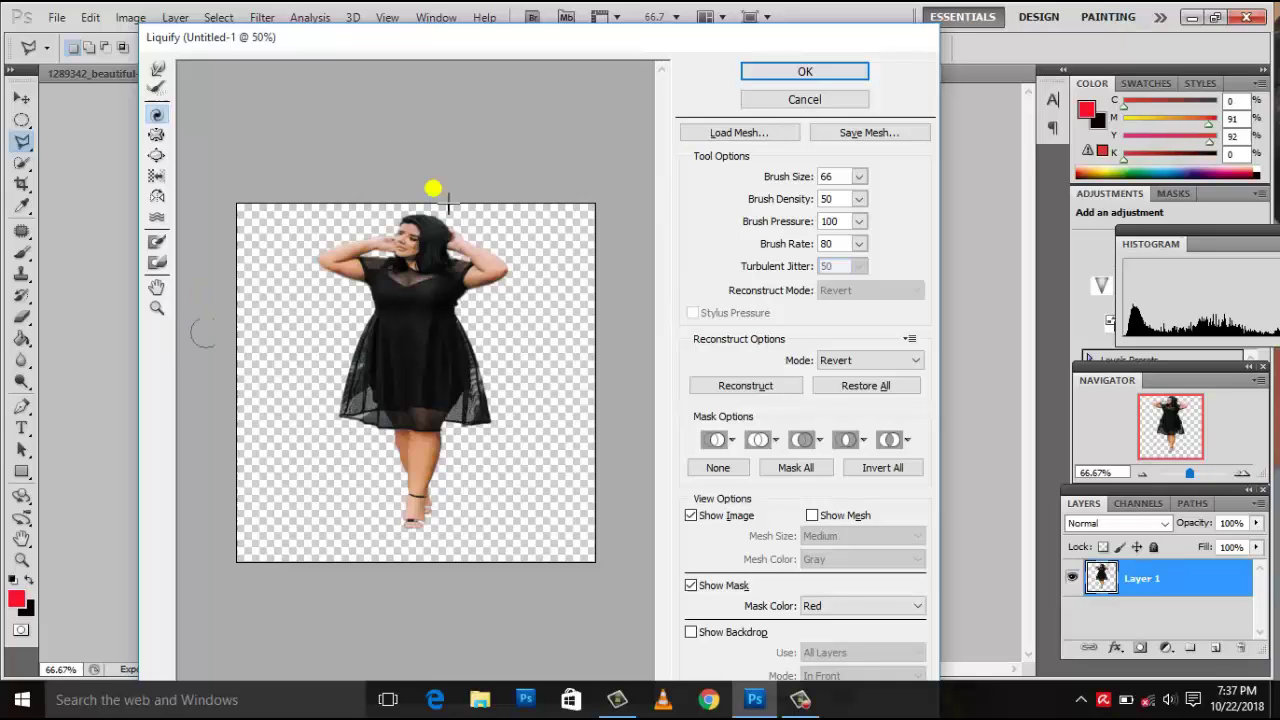
Twirl the head and hair again and raise the brush size to 110.
mouse_move(442, 259)
left_mouse_down()
mouse_move(438, 238)
mouse_move(423, 268)
mouse_move(475, 300)
left_mouse_up()
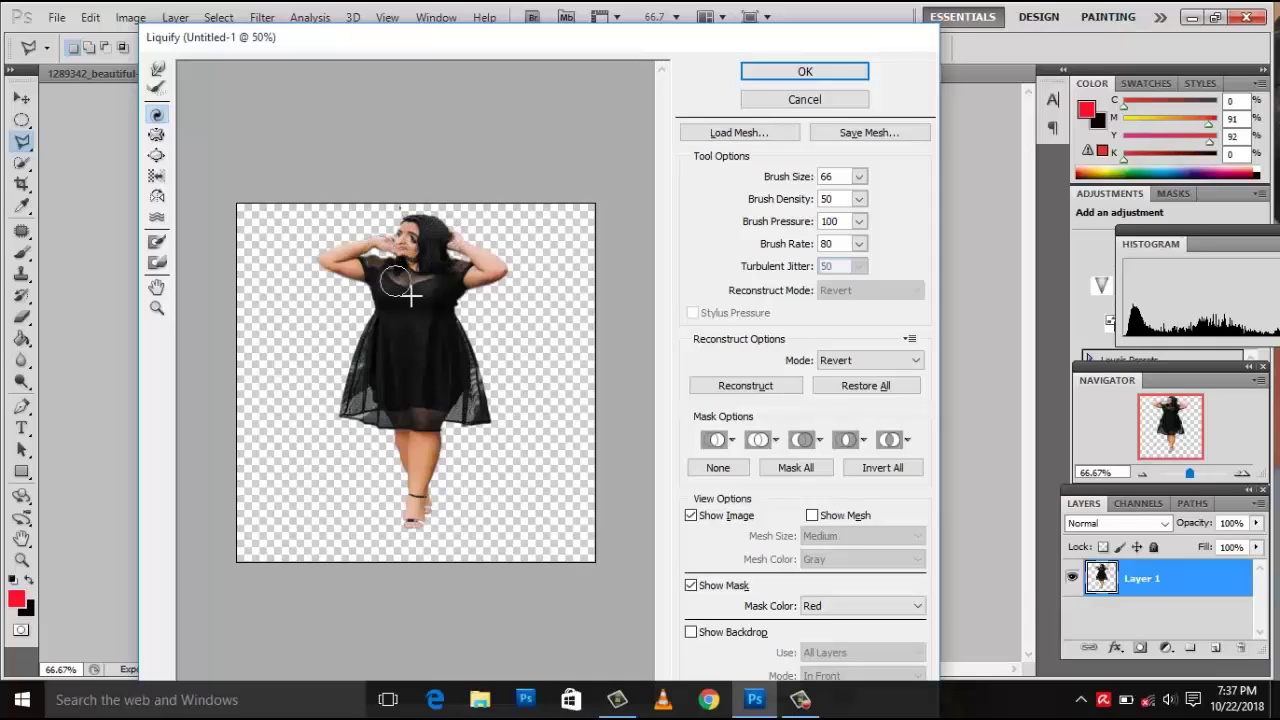
left_click_drag(417, 294, 426, 260)
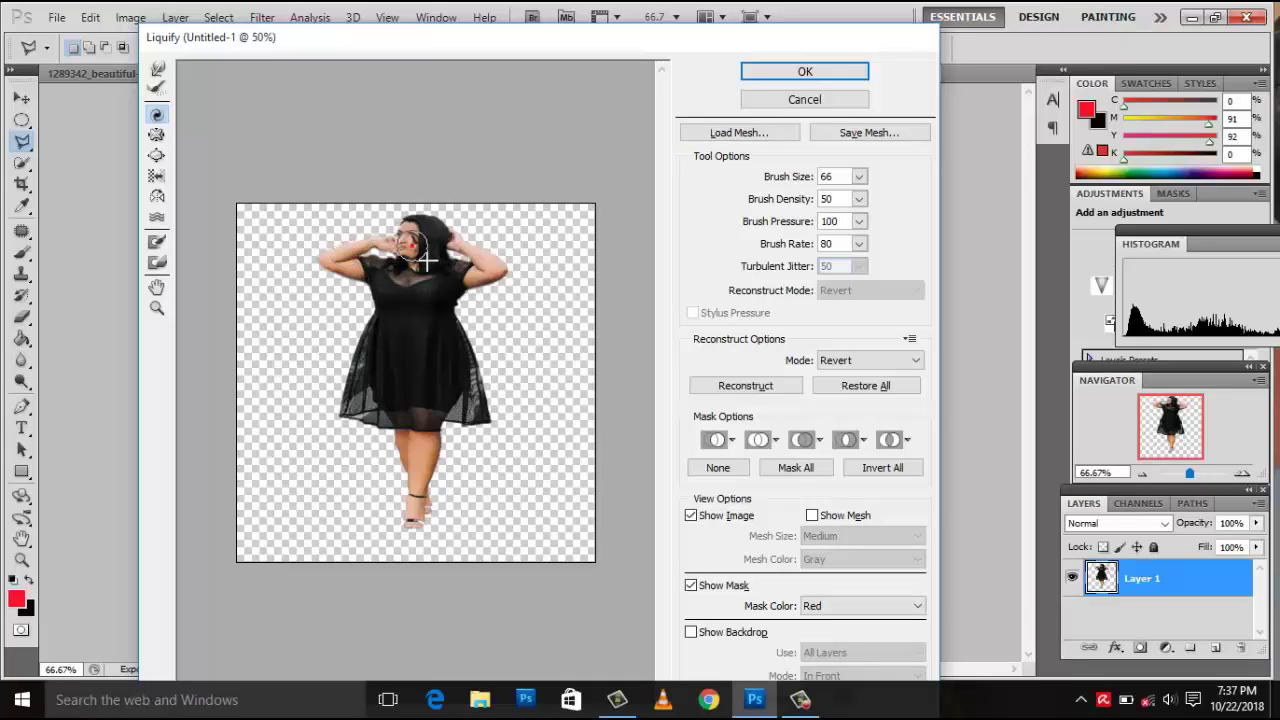
key("bracketright")
key("bracketright")
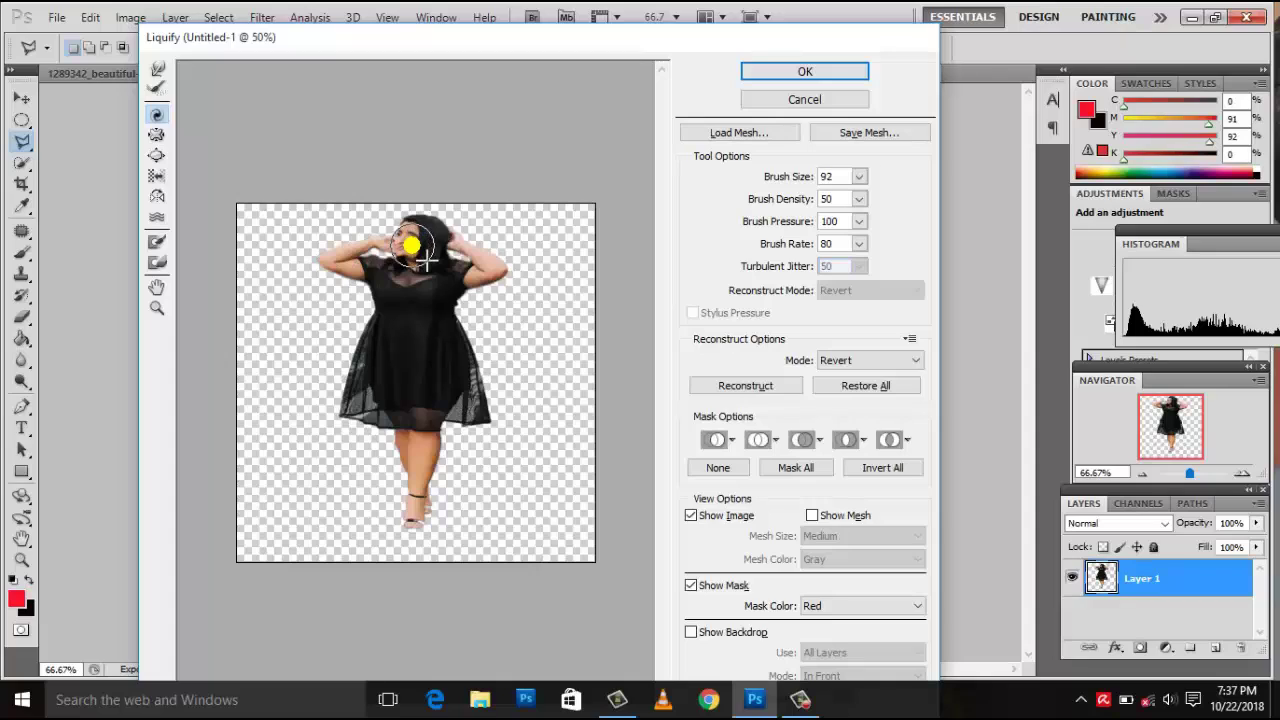
key("bracketright")
key("bracketright")
key("bracketright")
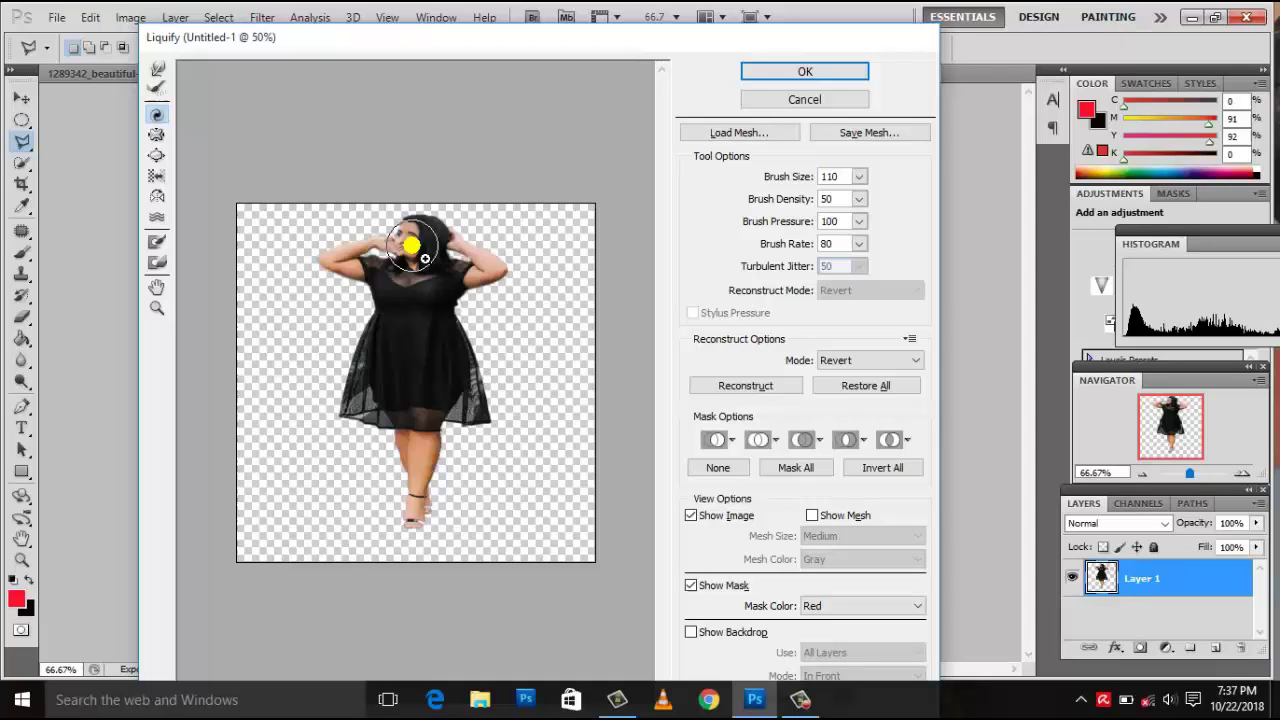
Zoom the preview out, then return to viewing the image at 100%.
left_click(418, 255, "alt")
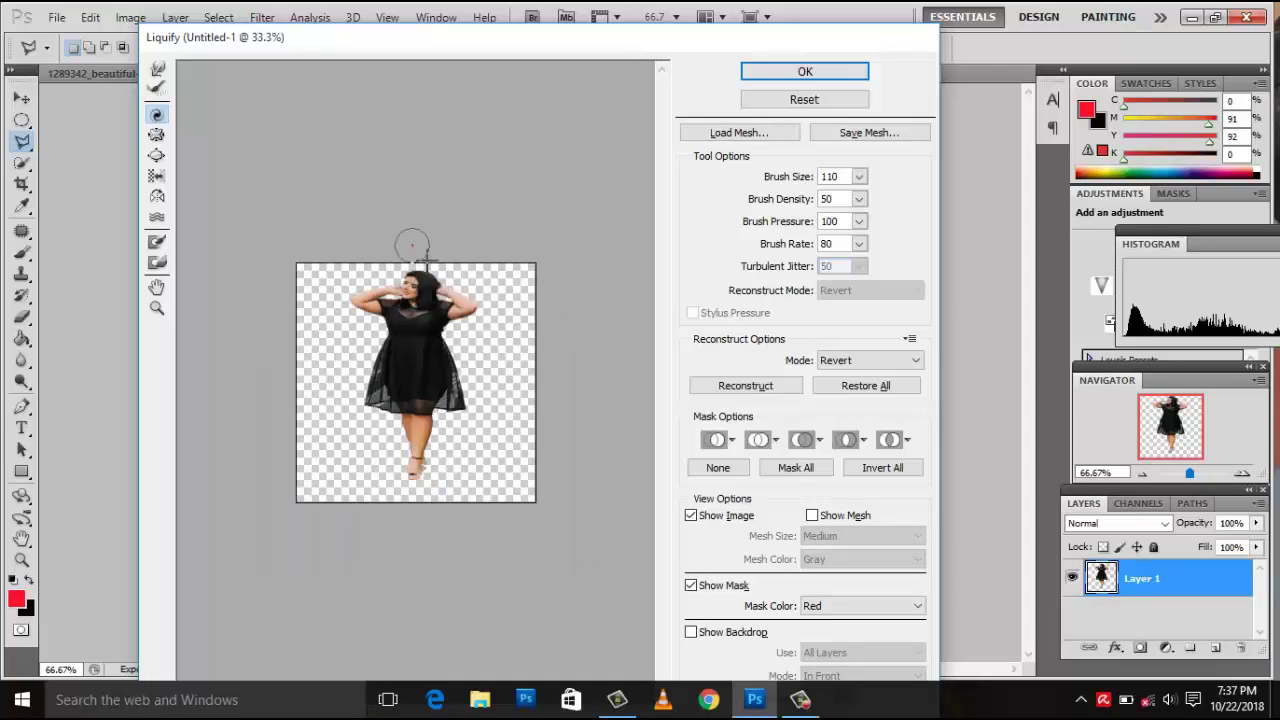
left_click(500, 430)
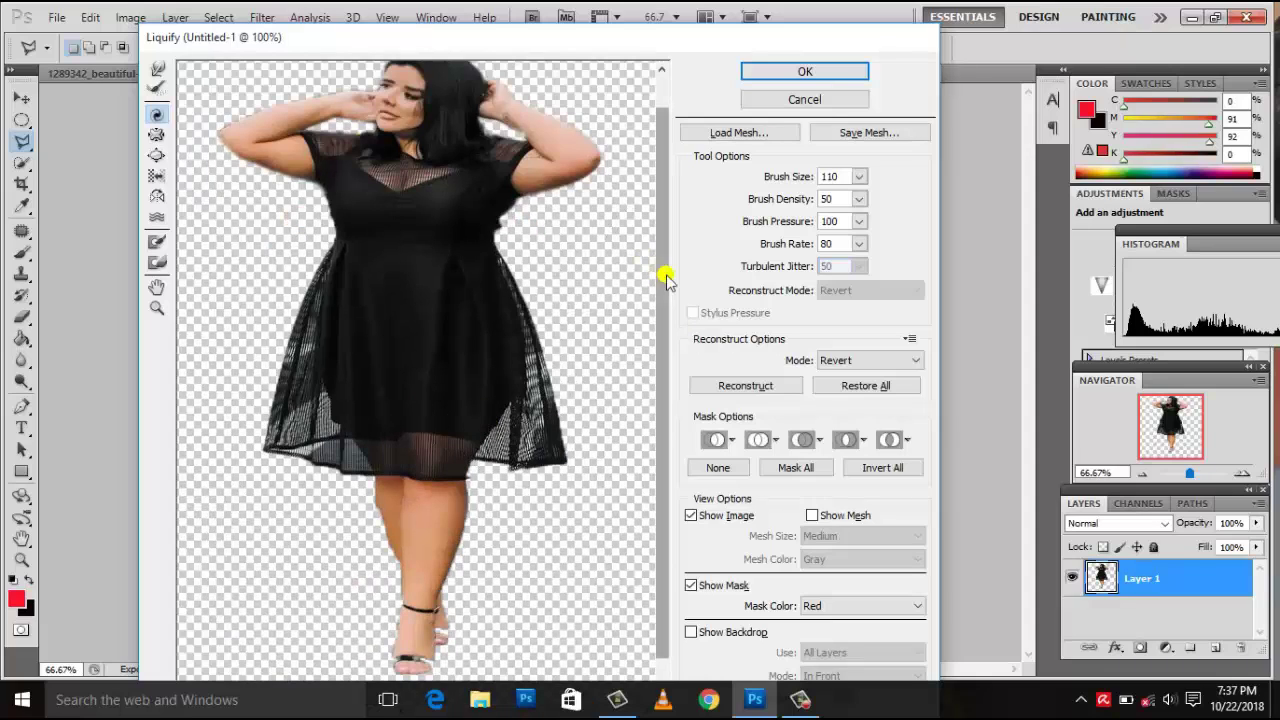
scroll(657, 270, "up", 2)
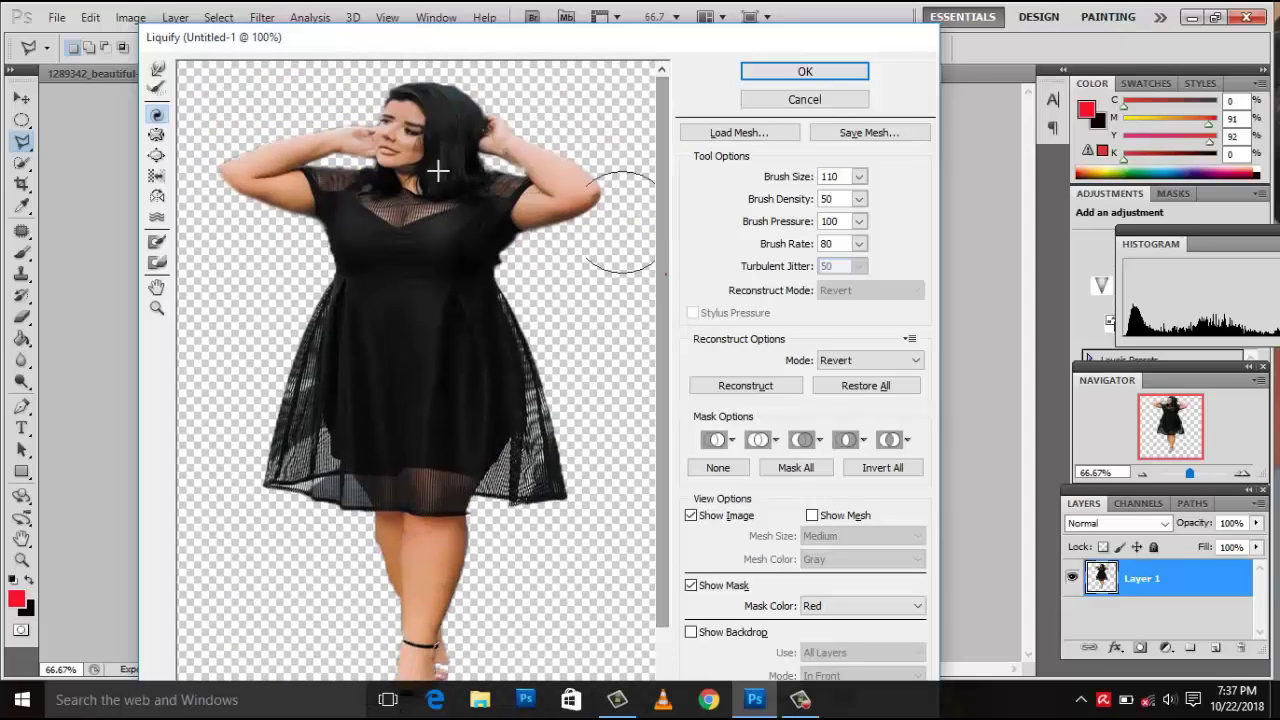
Pinch the model's face inward with the Pucker brush, then zoom out to the whole figure.
left_click(157, 135)
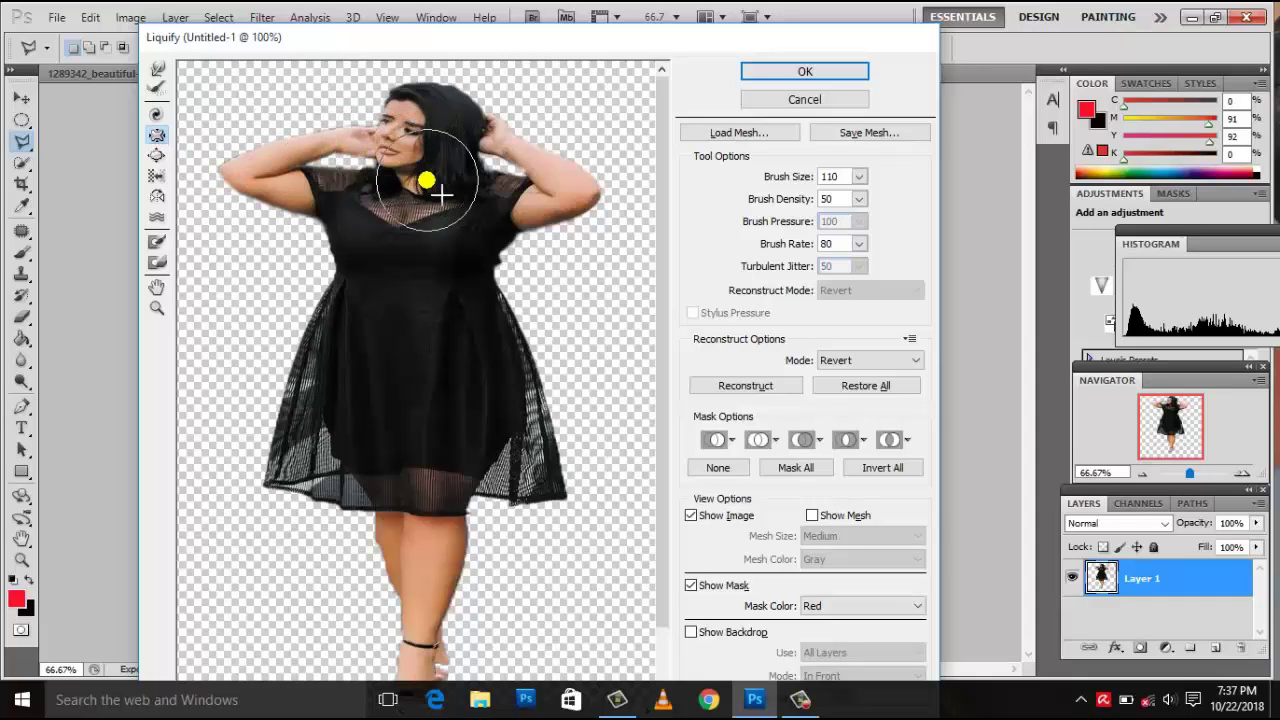
mouse_move(439, 188)
left_mouse_down()
mouse_move(416, 157)
mouse_move(467, 256)
left_mouse_up()
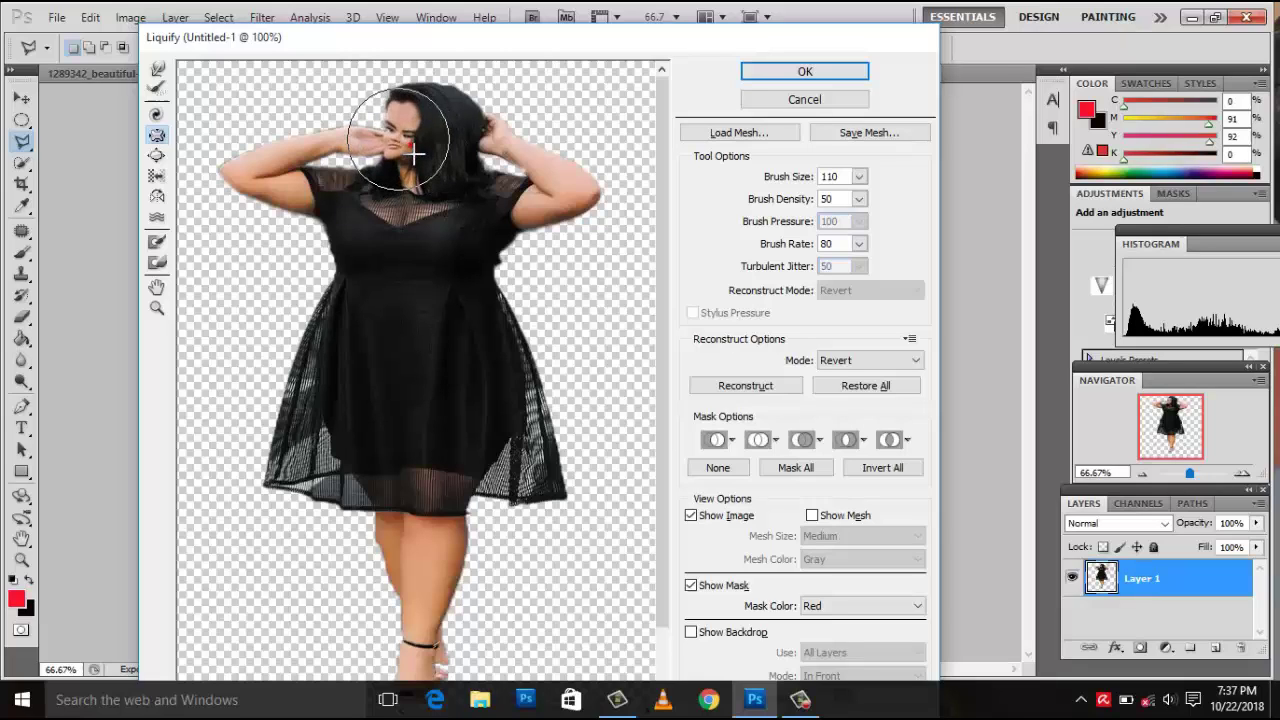
left_click(467, 254, "ctrl+alt")
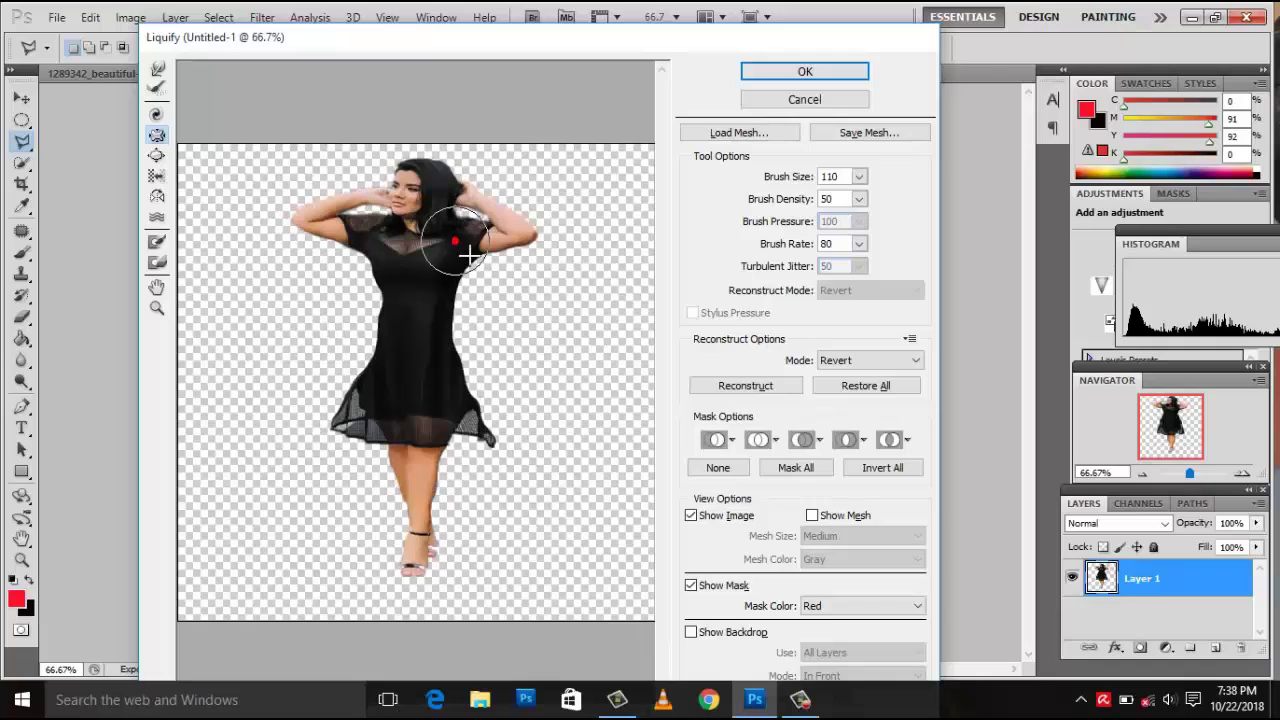
key("ctrl+z")
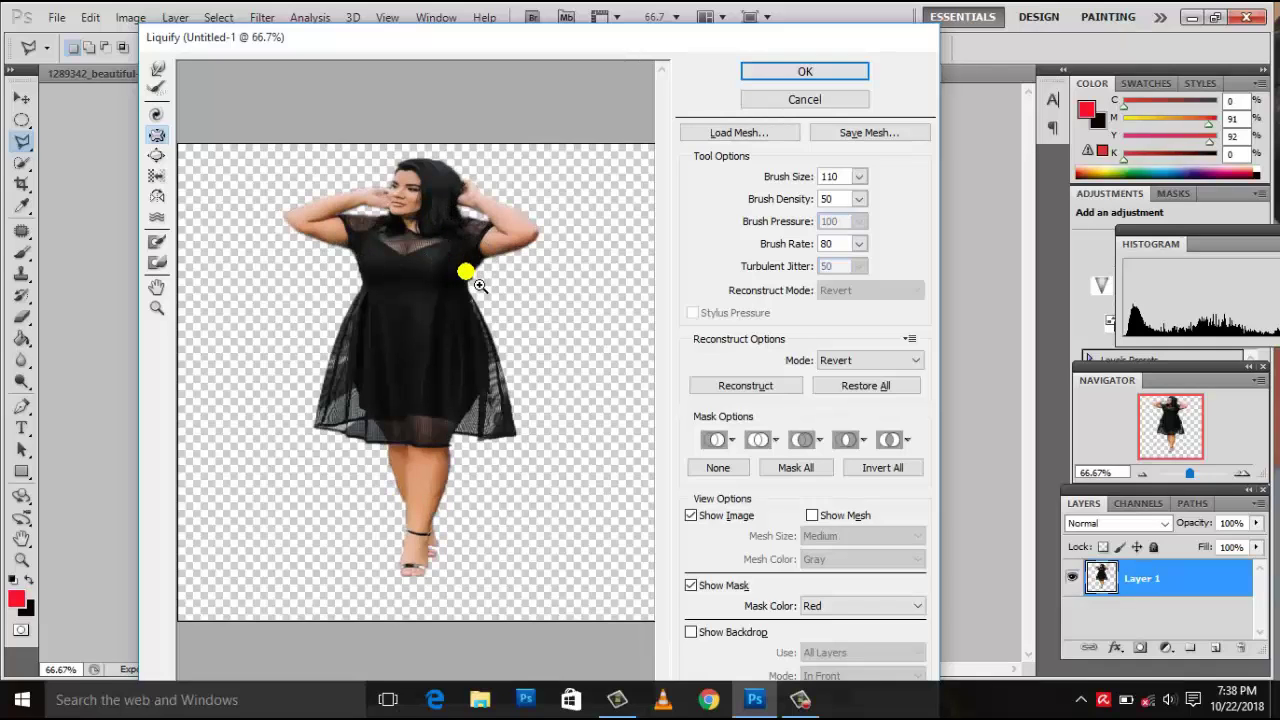
left_click_drag(476, 288, 421, 222)
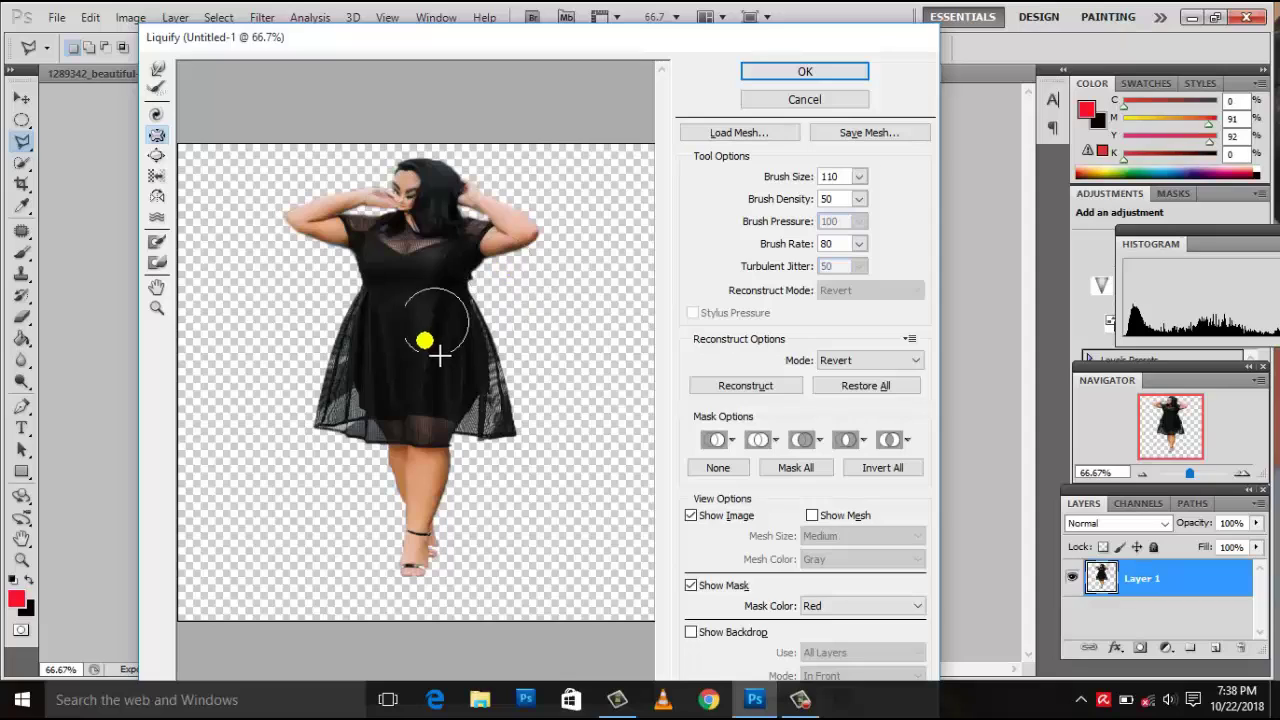
left_click_drag(460, 572, 433, 322)
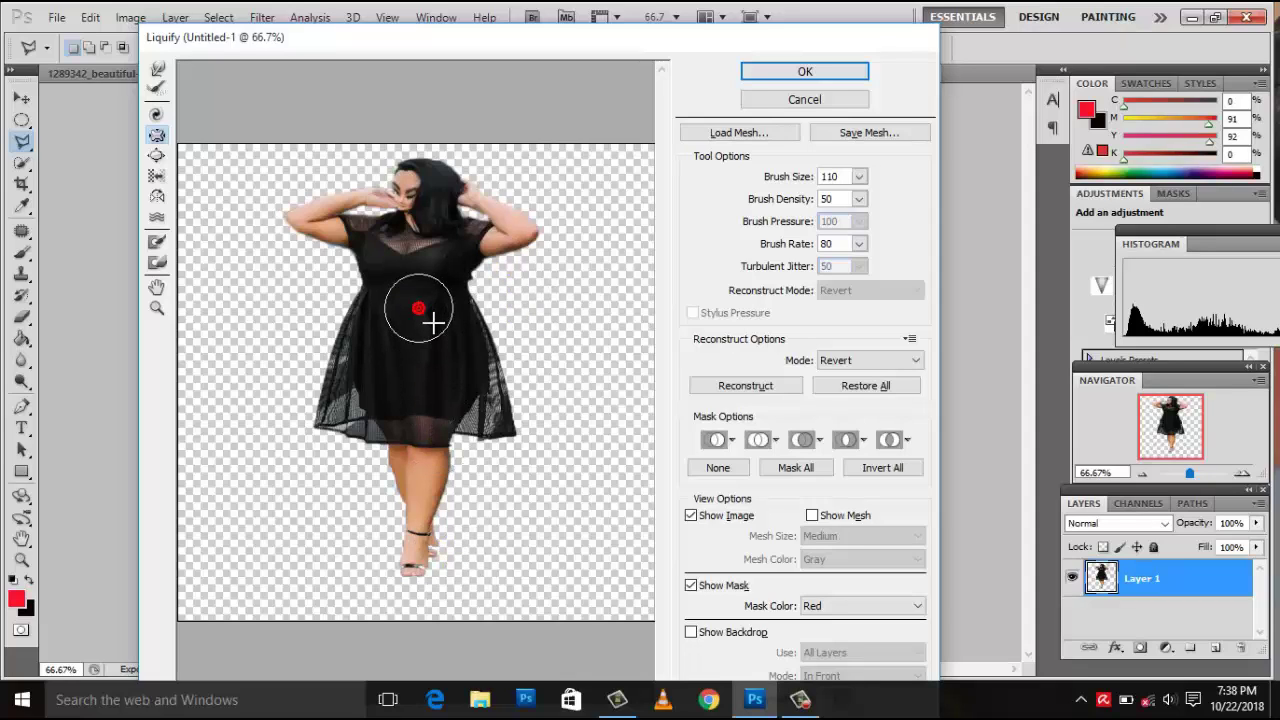
left_click_drag(430, 301, 420, 274)
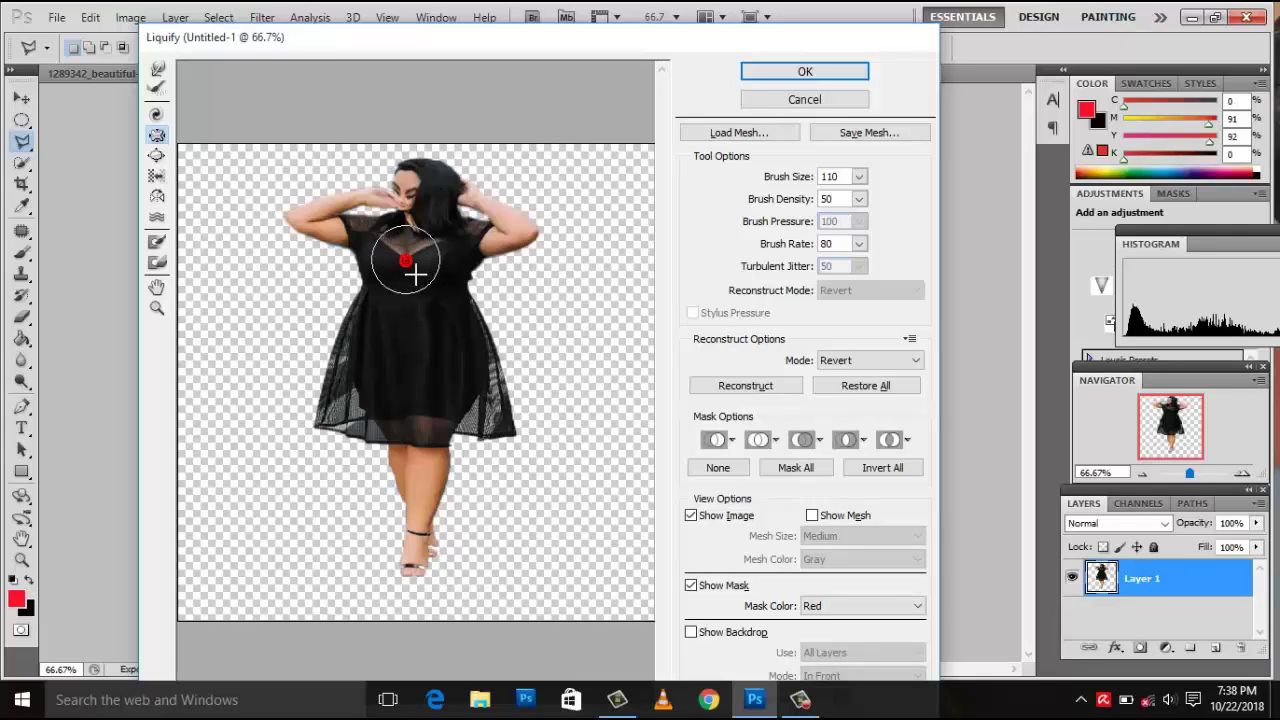
mouse_move(415, 273)
left_mouse_down()
mouse_move(459, 273)
mouse_move(433, 357)
left_mouse_up()
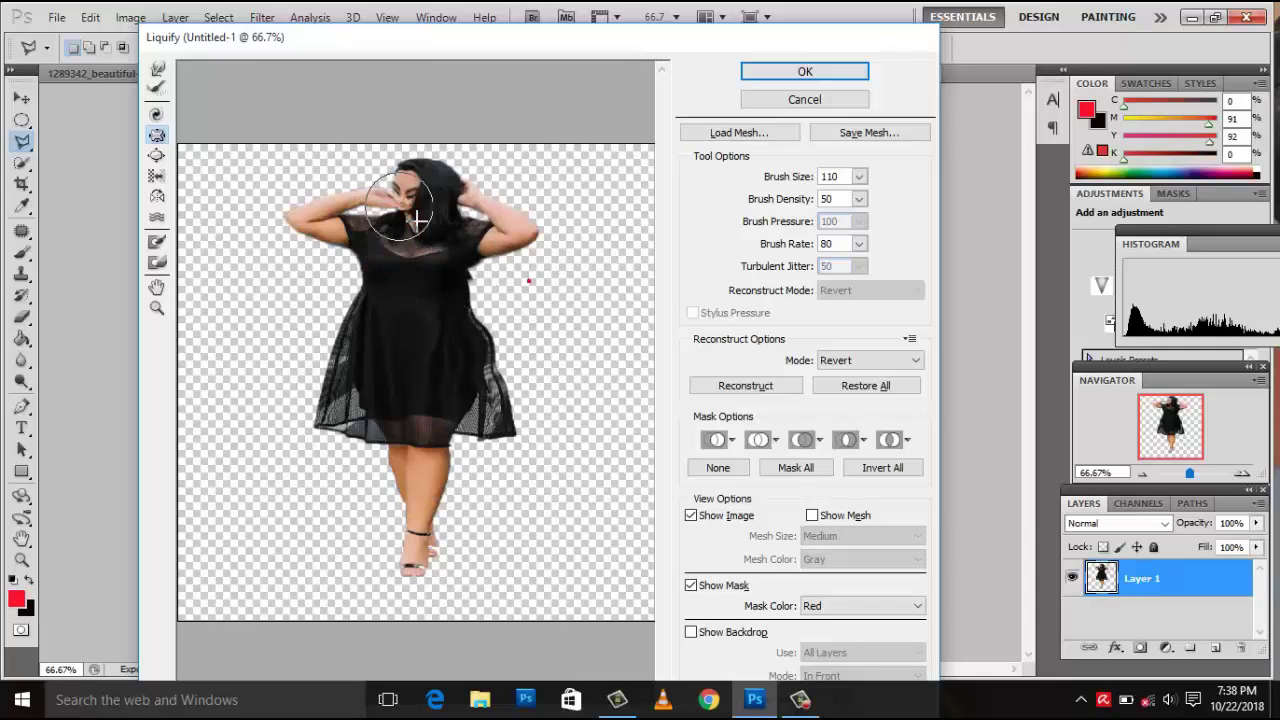
left_click_drag(417, 218, 368, 250)
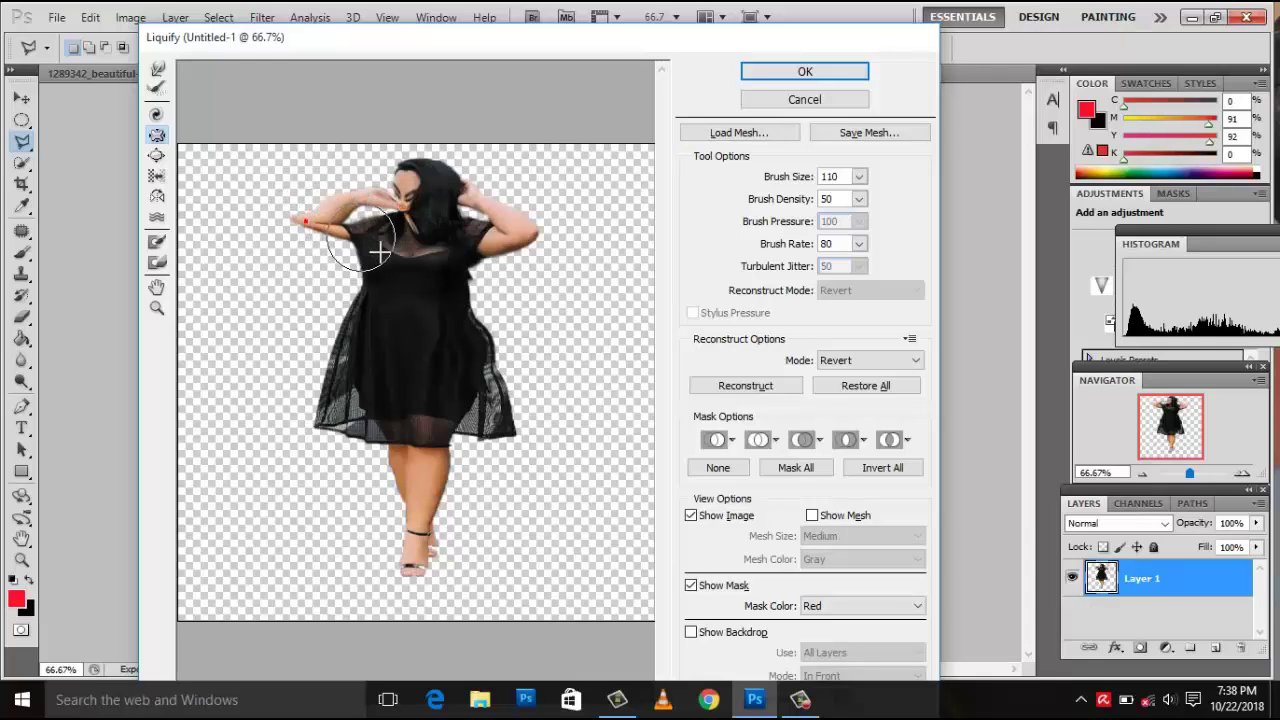
mouse_move(368, 250)
left_mouse_down()
mouse_move(496, 267)
mouse_move(500, 206)
mouse_move(429, 384)
mouse_move(453, 371)
mouse_move(544, 400)
left_mouse_up()
key("ctrl+alt+z")
key("ctrl+alt+z")
key("ctrl+alt+z")
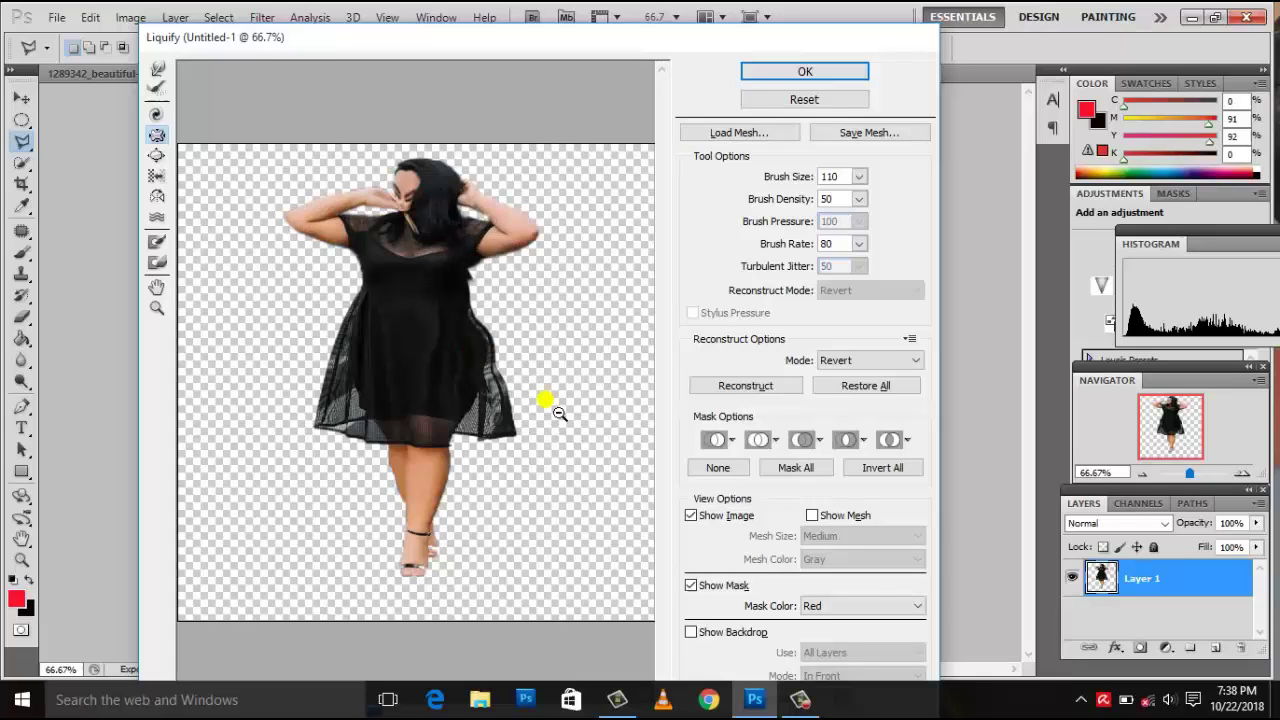
key("ctrl+alt+z")
key("ctrl+alt+z")
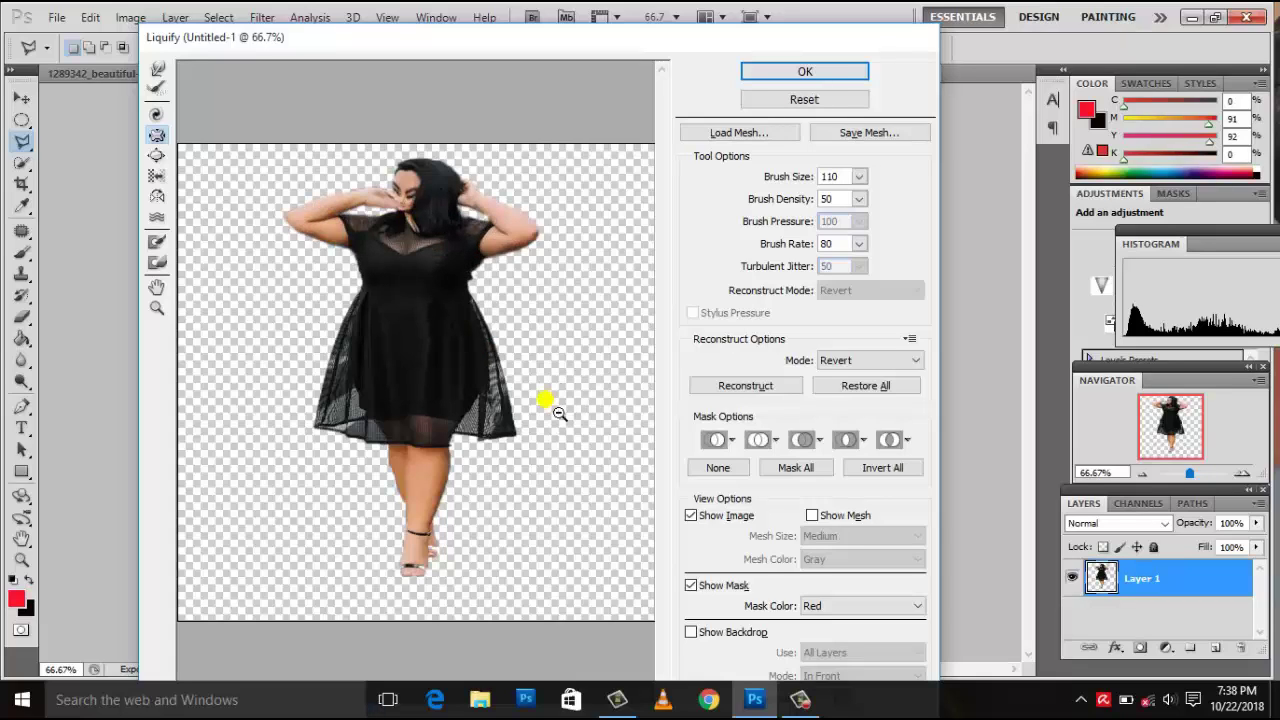
key("ctrl+alt+z")
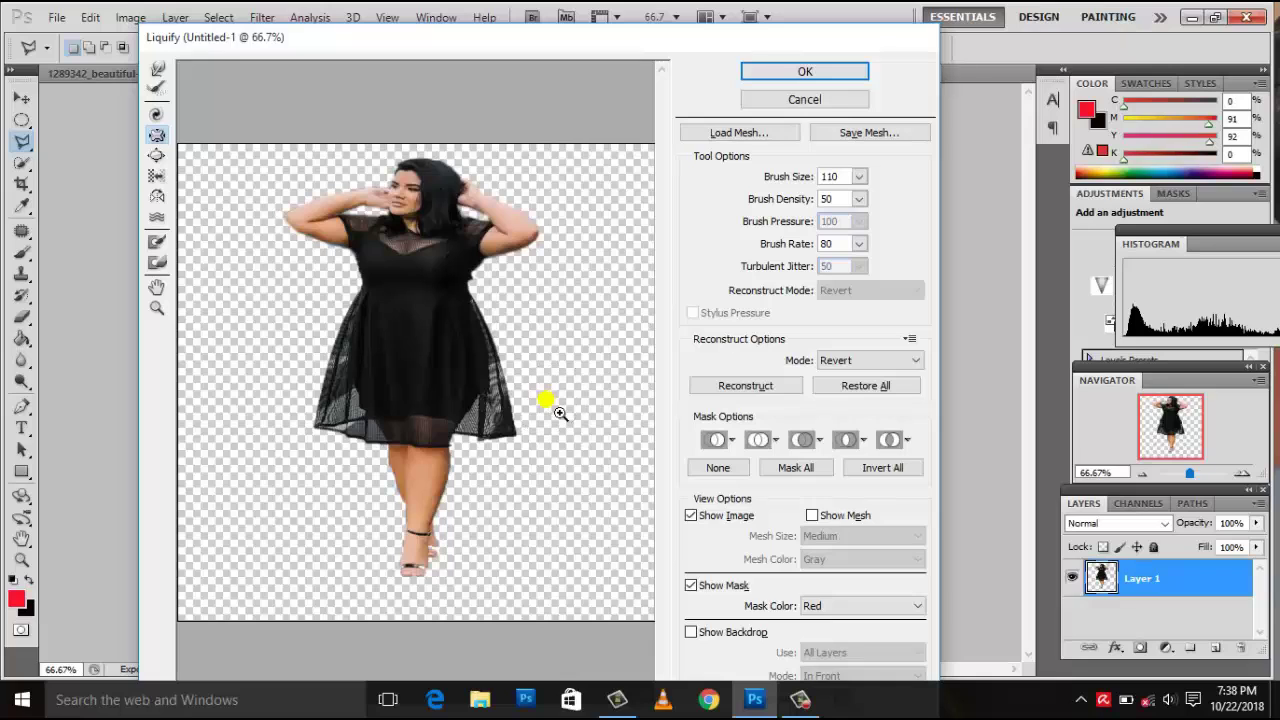
key("ctrl+alt+z")
Zoom in and out on the dress texture and face, ending on the whole flared-hem figure.
left_click(528, 412)
left_click(528, 412)
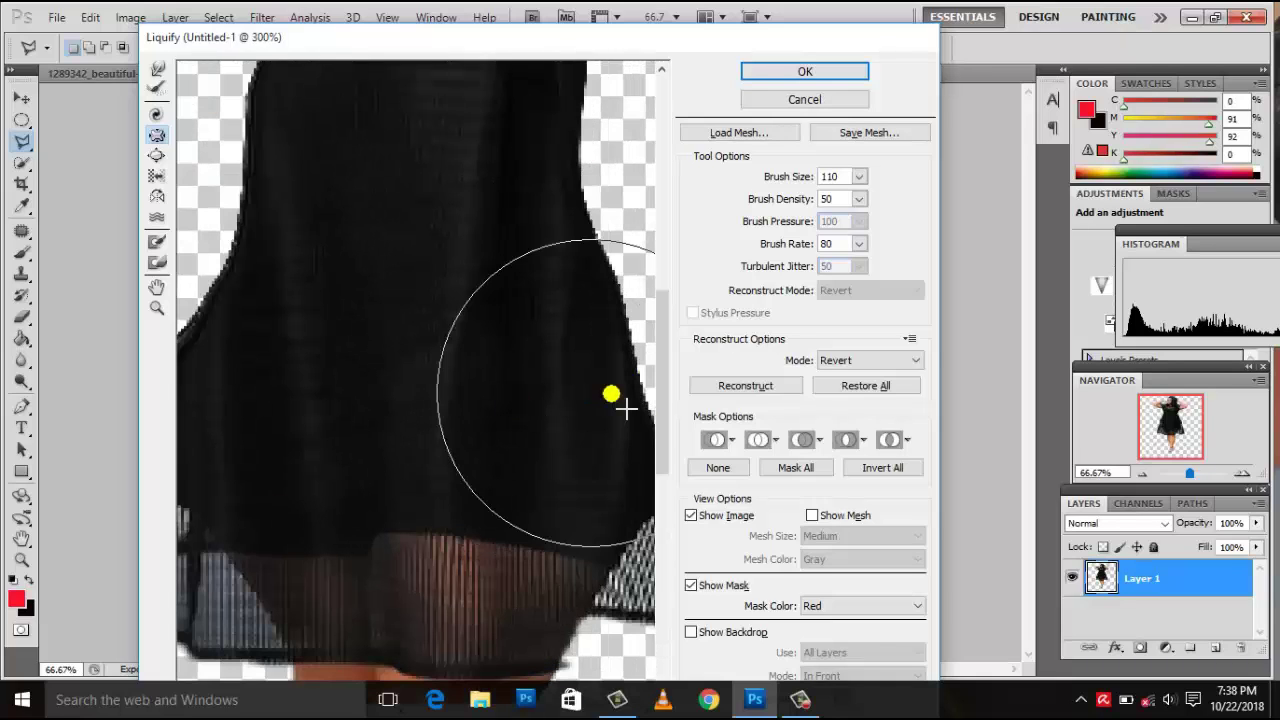
left_click_drag(662, 342, 660, 130)
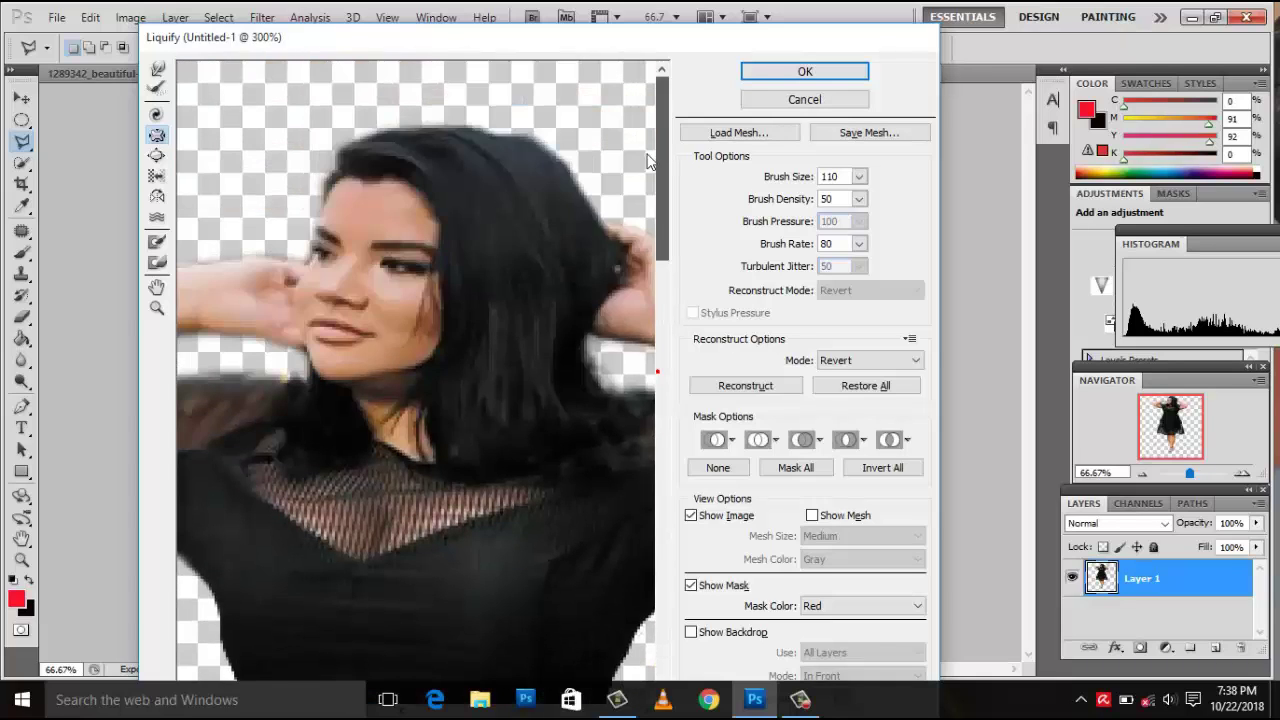
key("ctrl+minus")
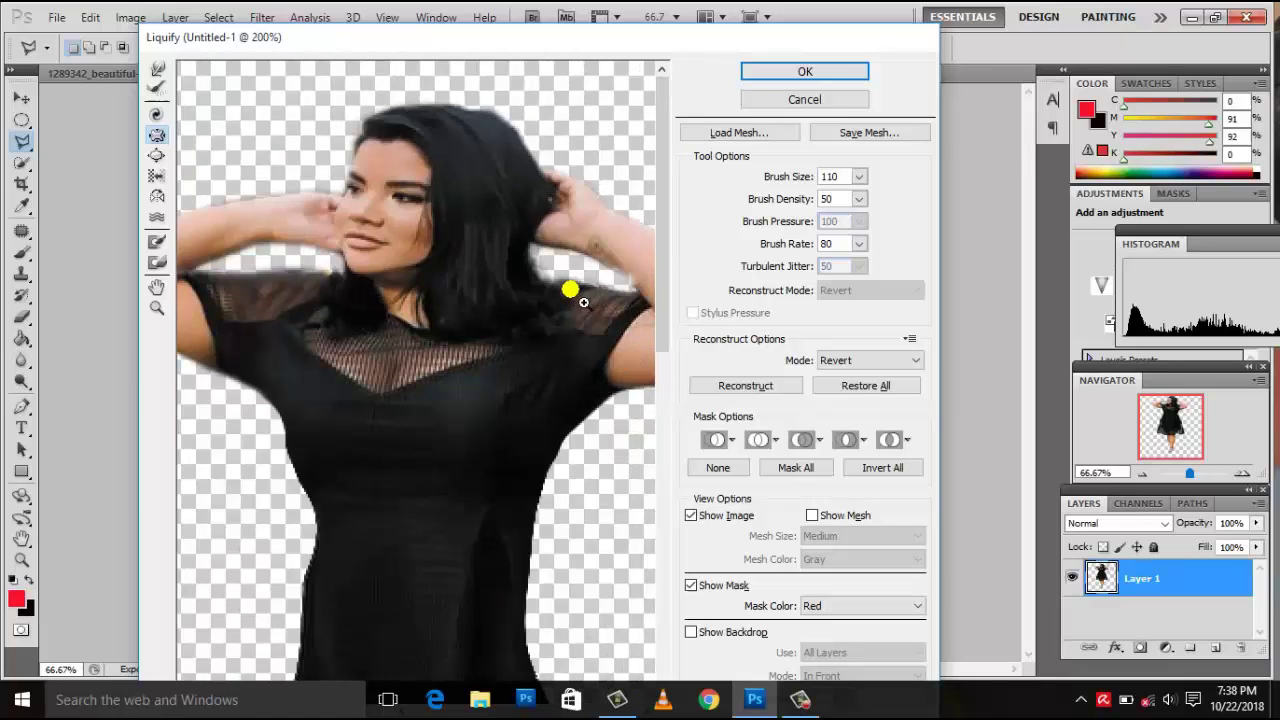
key("ctrl+minus")
key("ctrl+plus")
key("ctrl+plus")
key("ctrl+plus")
key("ctrl+plus")
key("ctrl+plus")
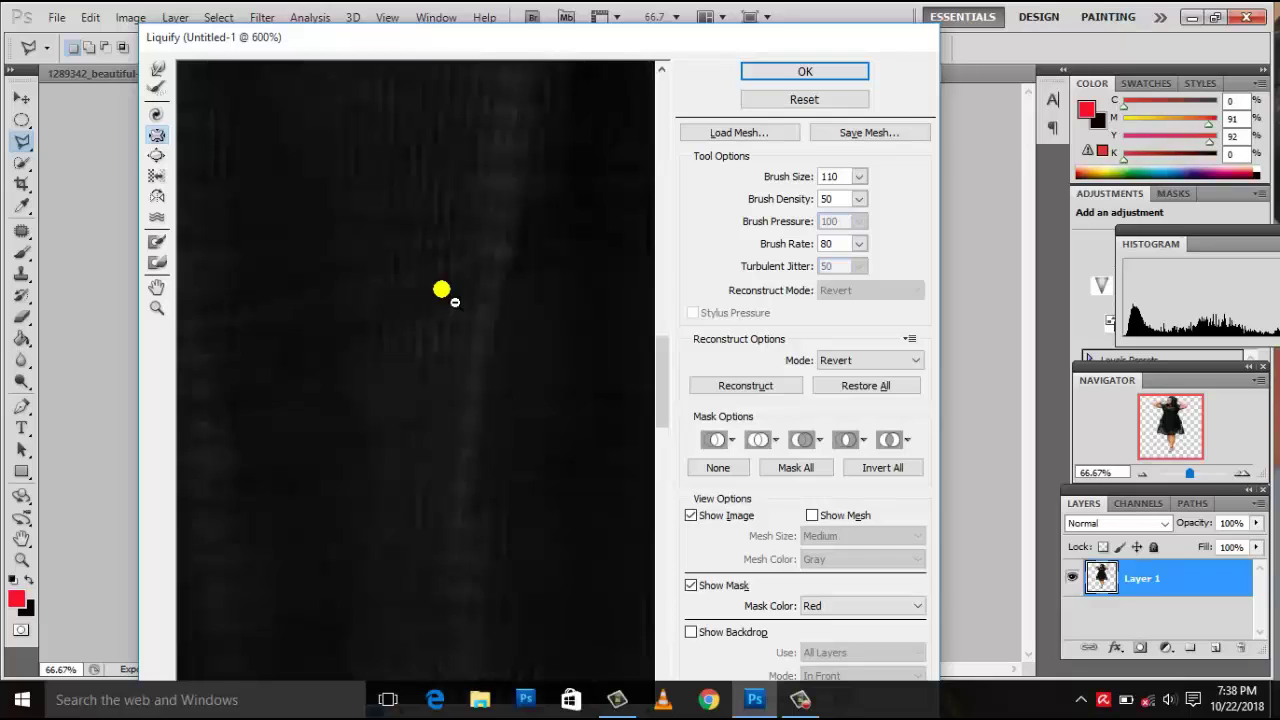
key("ctrl+minus")
key("ctrl+minus")
key("ctrl+minus")
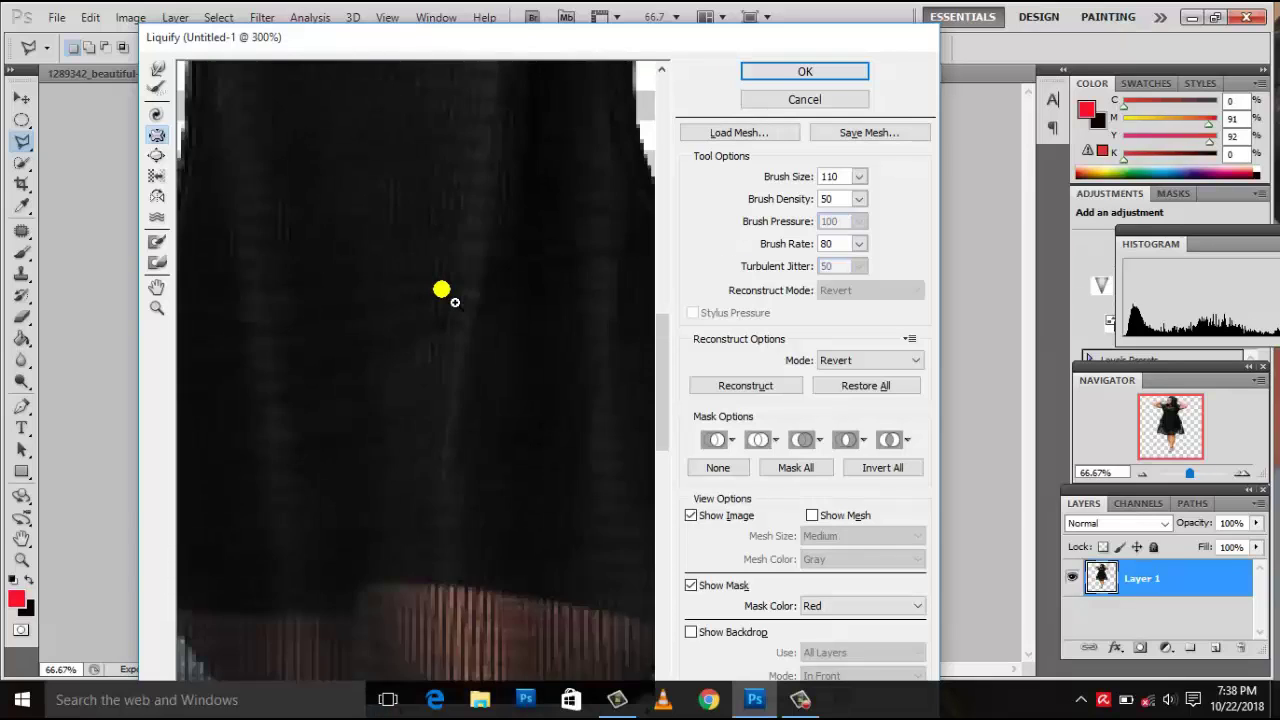
key("ctrl+minus")
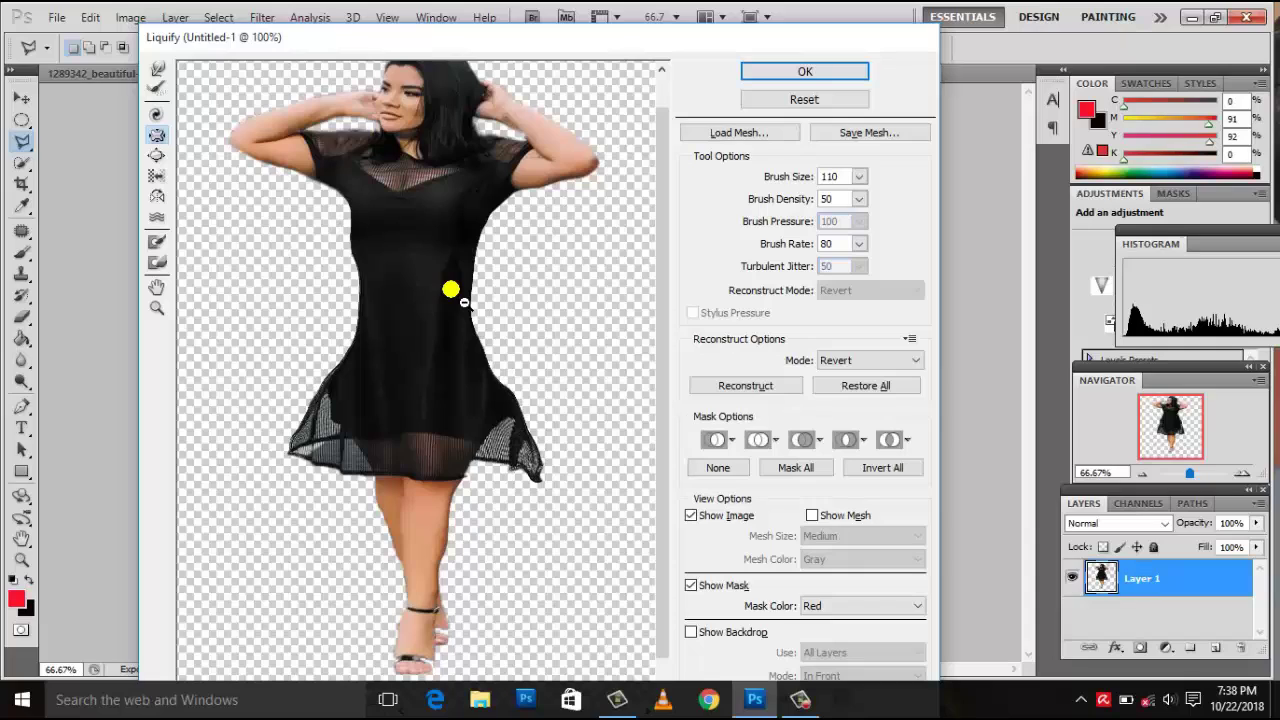
scroll(463, 302, "up", 2)
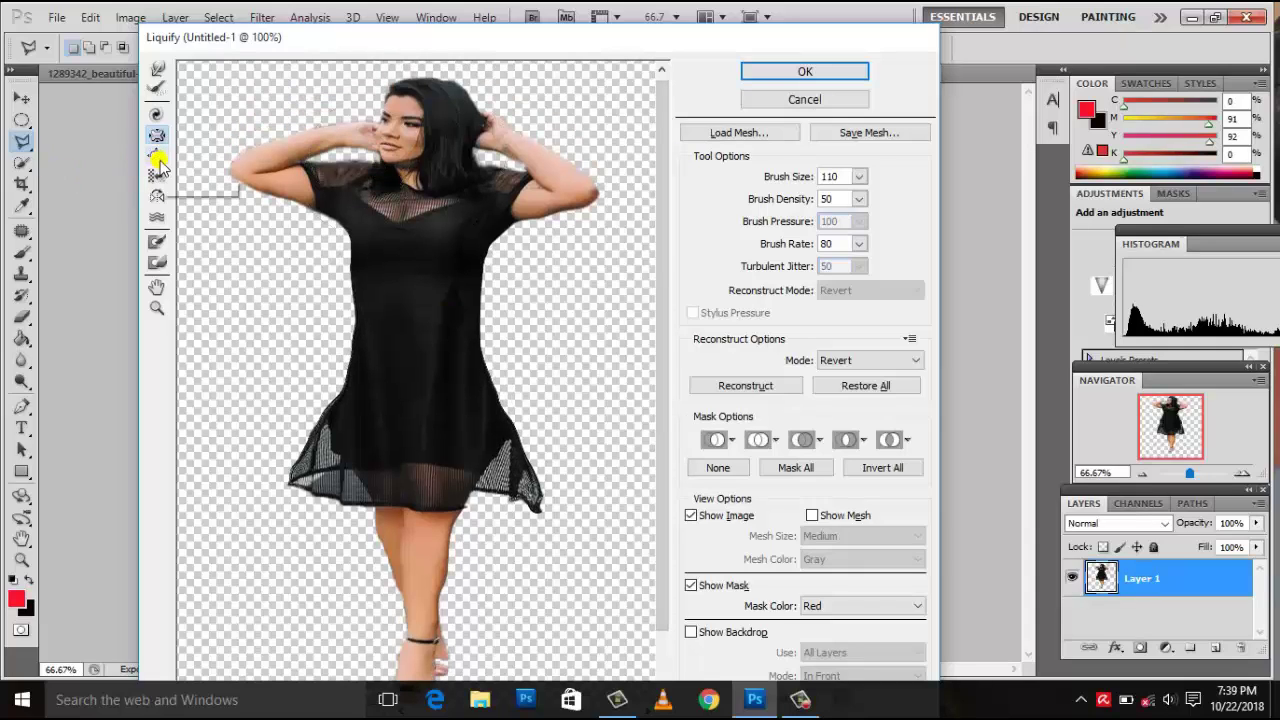
Bloat the model's face and smear her features sideways out of shape.
left_click(157, 157)
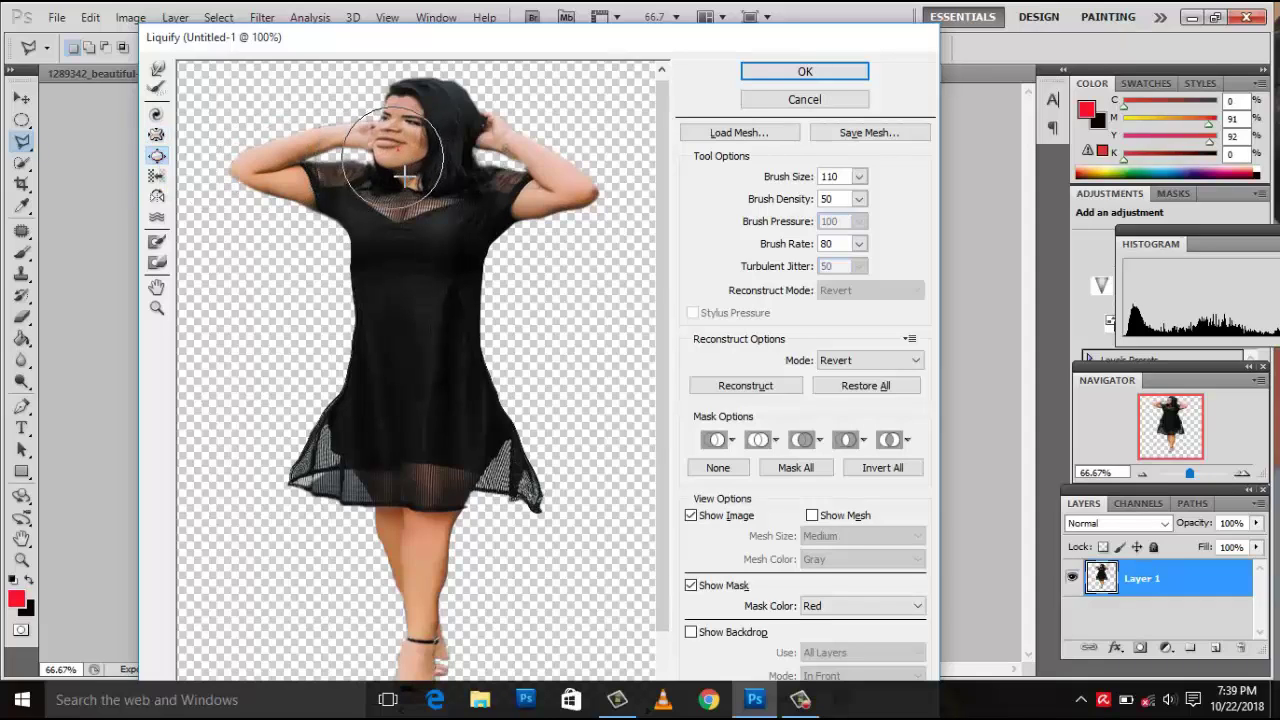
left_click_drag(408, 170, 403, 176)
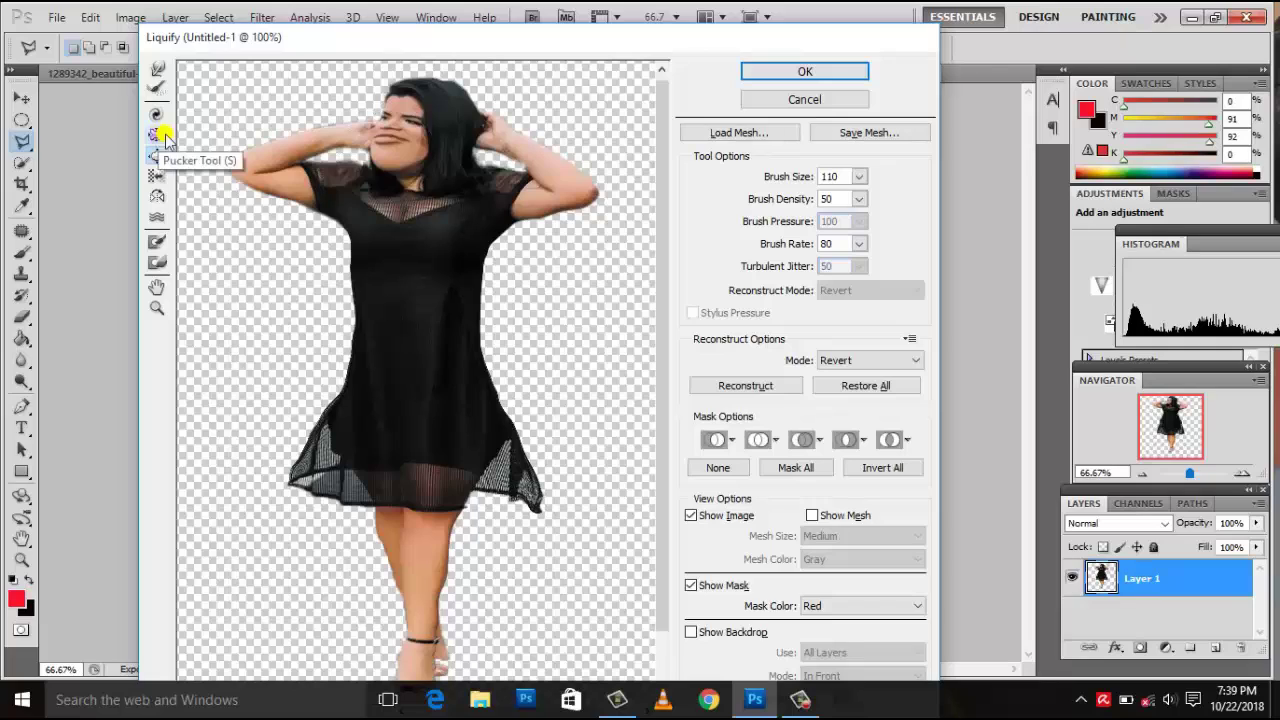
mouse_move(440, 130)
left_mouse_down()
mouse_move(403, 97)
mouse_move(443, 134)
mouse_move(449, 120)
mouse_move(429, 94)
mouse_move(380, 114)
mouse_move(371, 143)
mouse_move(463, 200)
mouse_move(378, 150)
mouse_move(460, 286)
mouse_move(594, 237)
mouse_move(178, 118)
left_mouse_up()
Reconstruct the model's face and the dress from hem up to shoulder.
left_click(157, 88)
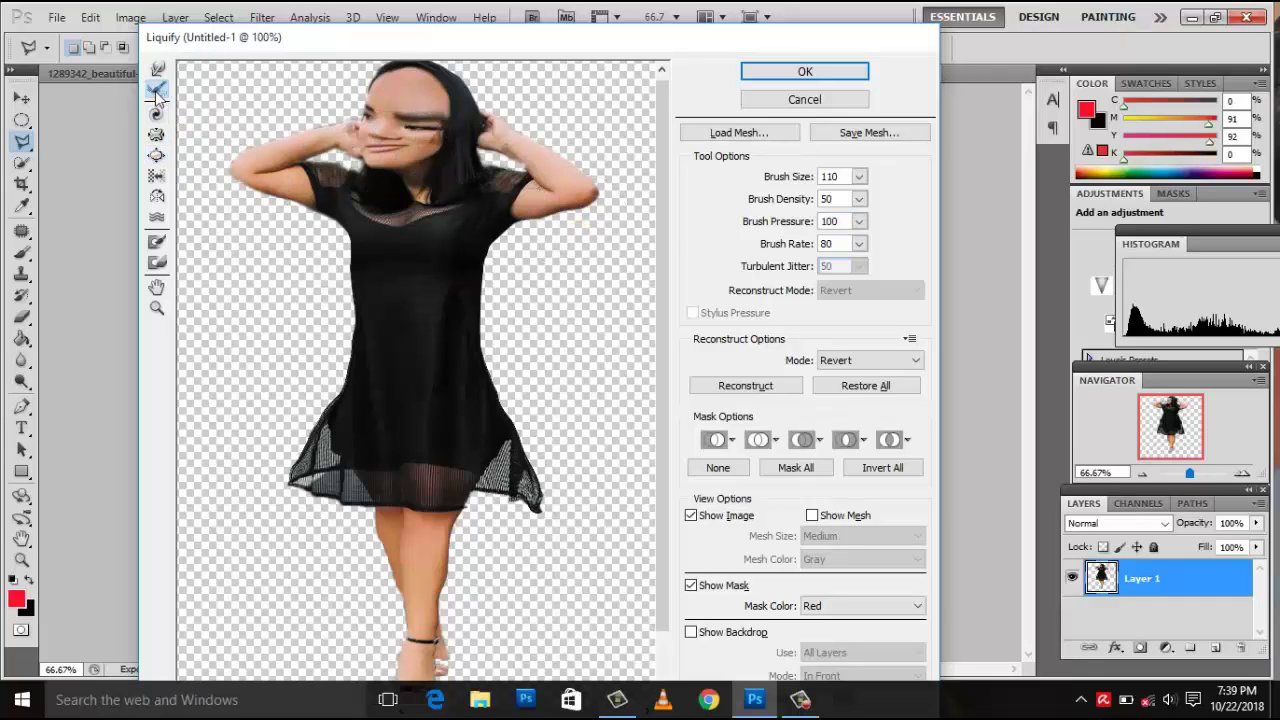
left_click_drag(435, 128, 412, 108)
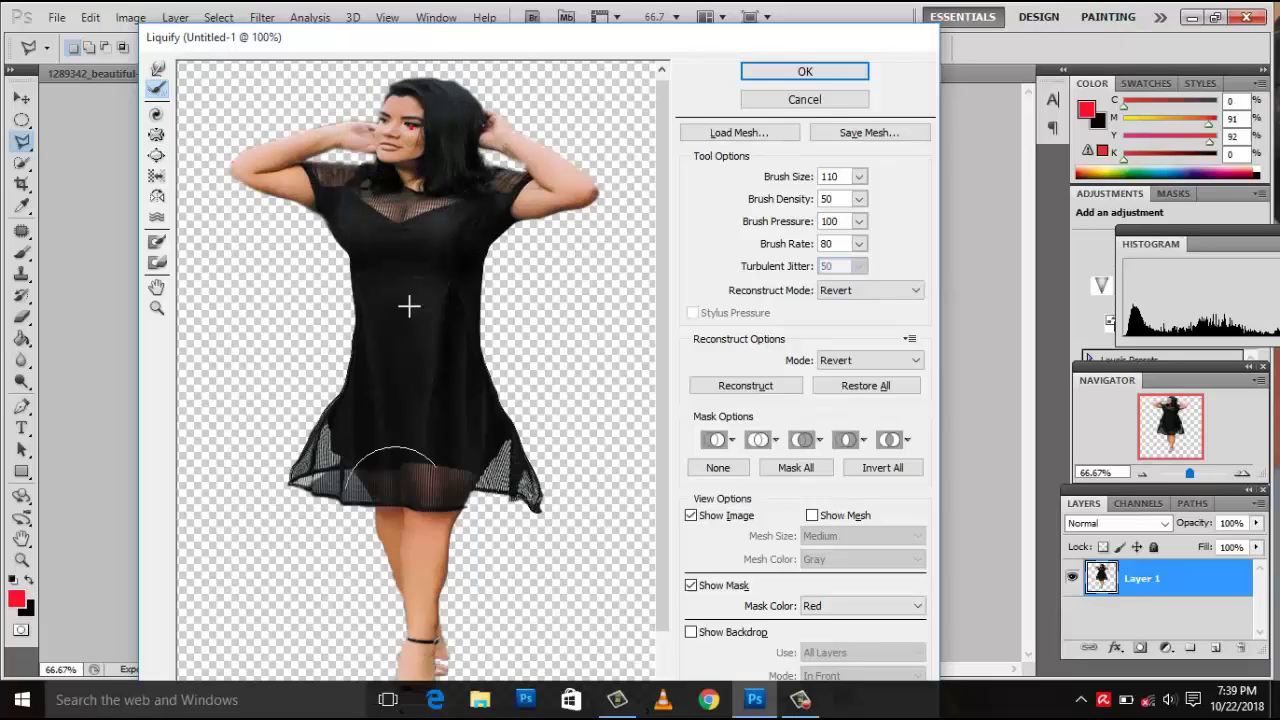
mouse_move(408, 306)
left_mouse_down()
mouse_move(519, 402)
mouse_move(467, 590)
left_mouse_up()
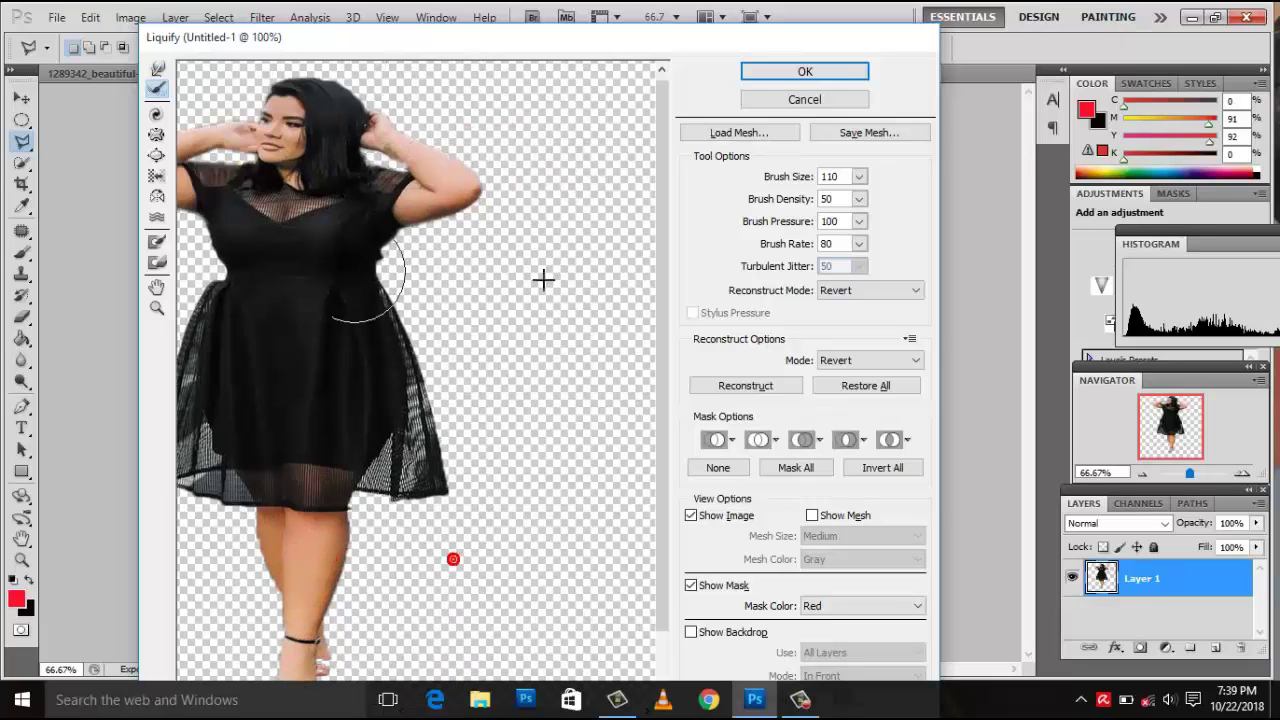
left_click_drag(543, 280, 198, 200)
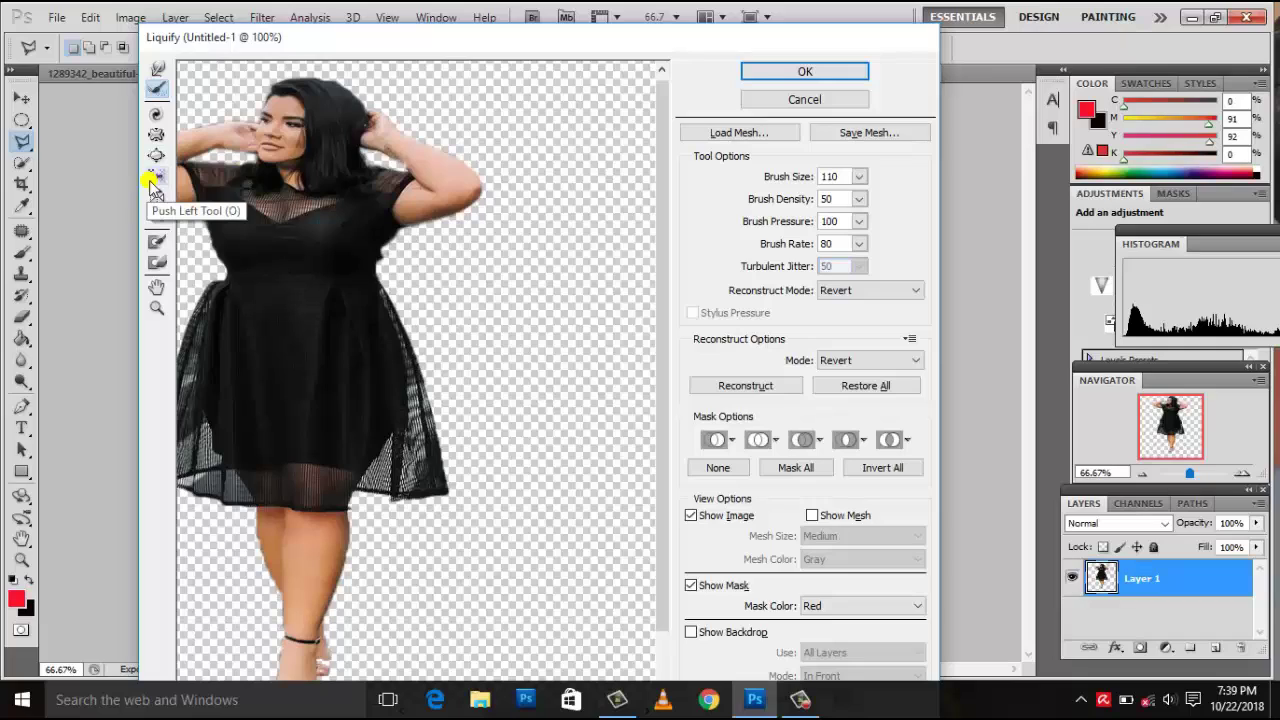
Push the dress's right side outward and smear the face, hair and raised right arm.
left_click(154, 178)
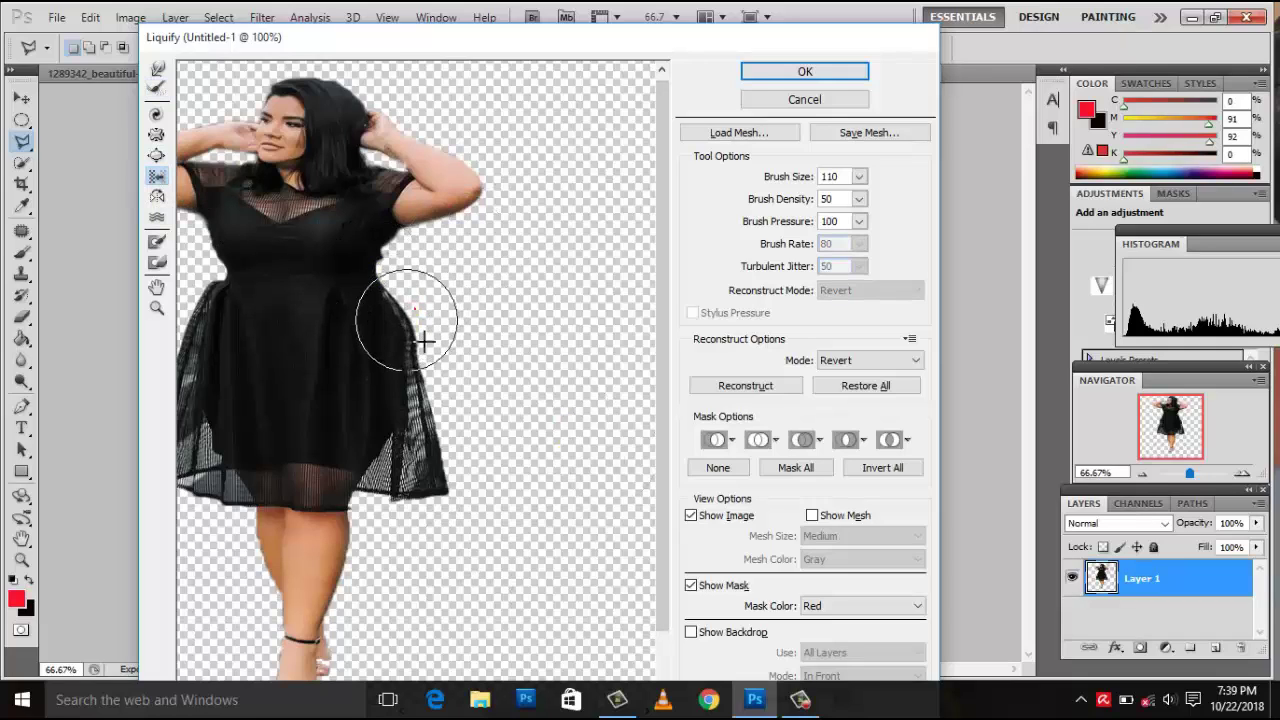
left_click_drag(424, 341, 460, 388)
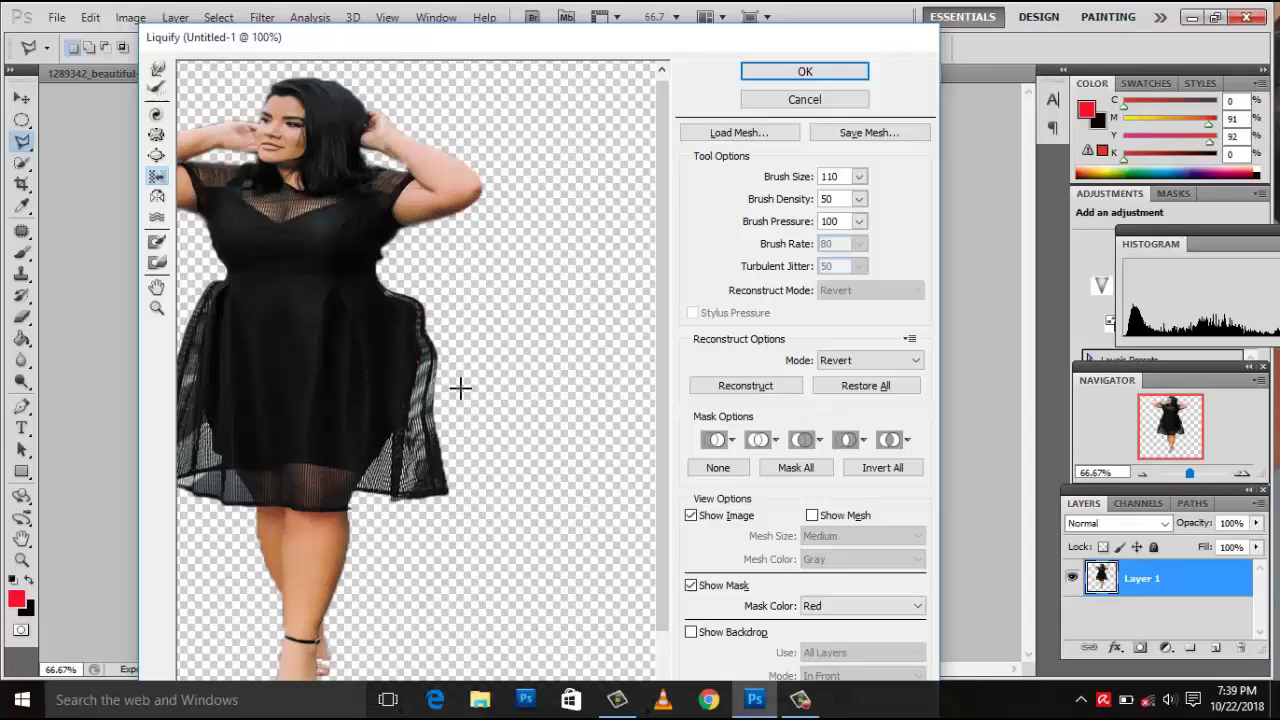
mouse_move(340, 130)
left_mouse_down()
mouse_move(285, 140)
mouse_move(343, 109)
mouse_move(383, 120)
left_mouse_up()
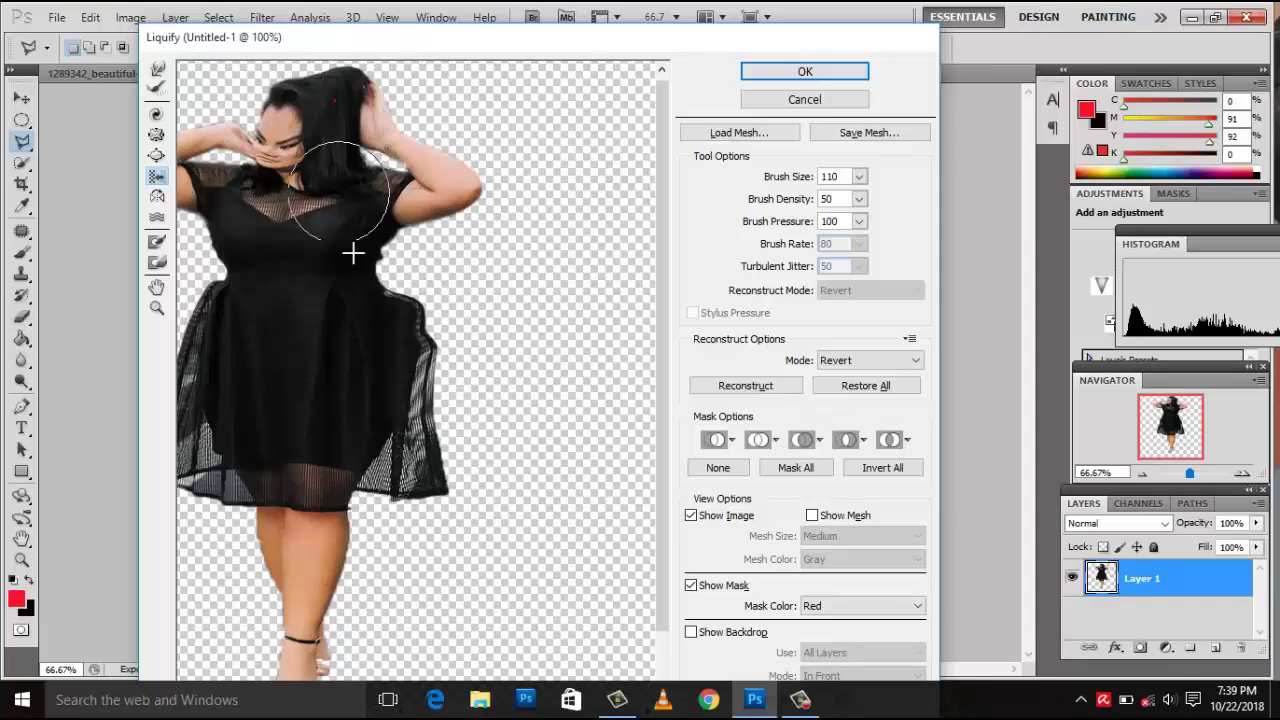
left_click_drag(353, 253, 465, 195)
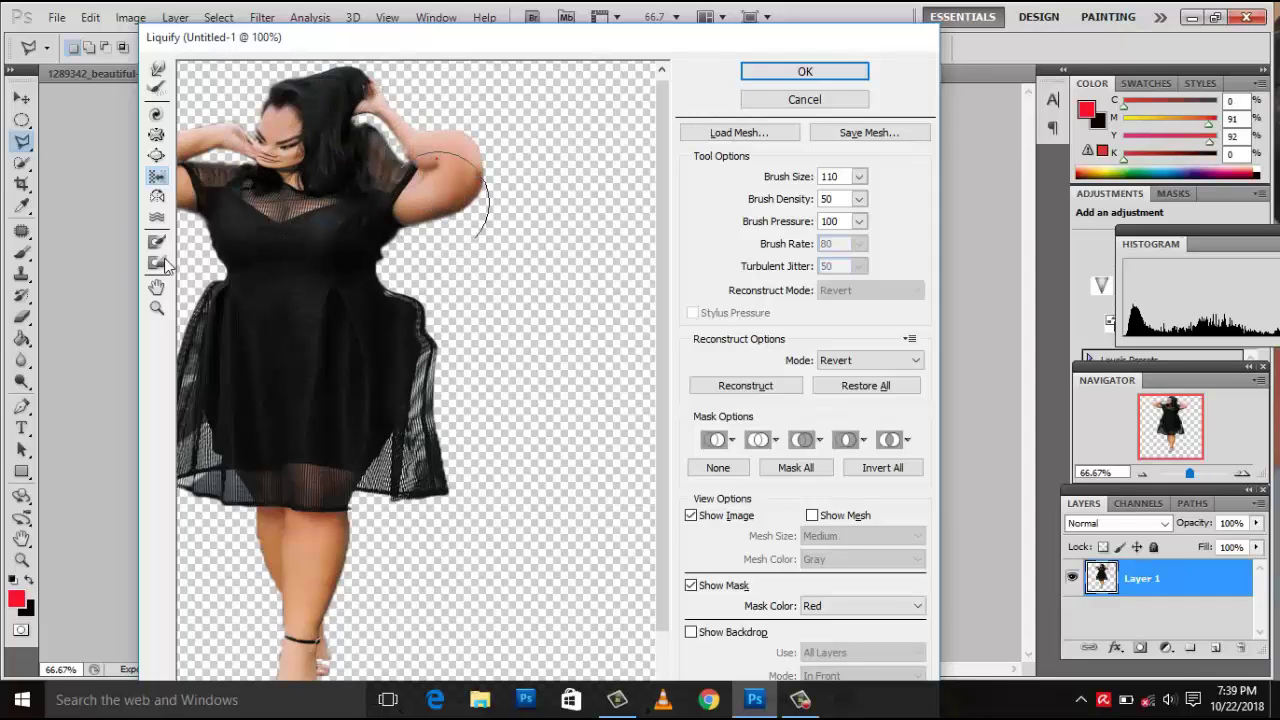
left_click(156, 199)
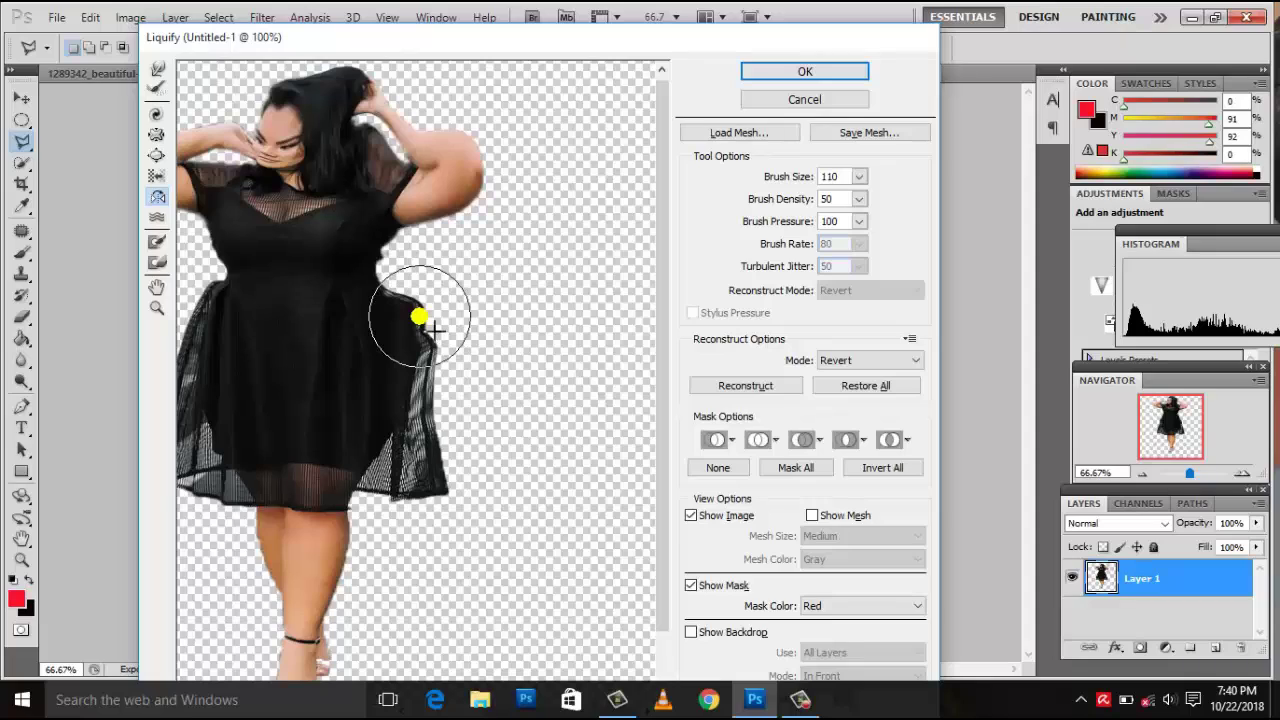
Warp the right arm, billow the lower right skirt, thin the lower leg and ankle strap, then zoom to 200%.
mouse_move(425, 326)
left_mouse_down()
mouse_move(494, 252)
mouse_move(537, 119)
mouse_move(521, 262)
left_mouse_up()
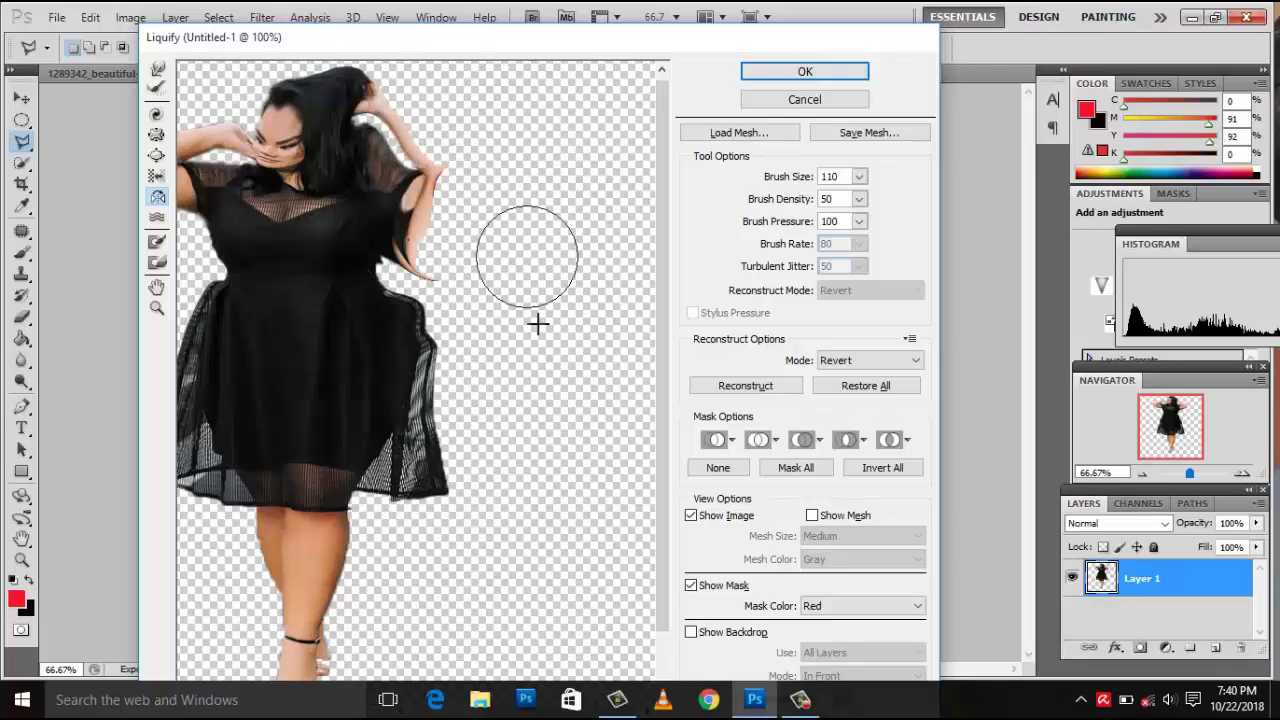
left_click_drag(429, 520, 569, 386)
left_click_drag(503, 624, 426, 675)
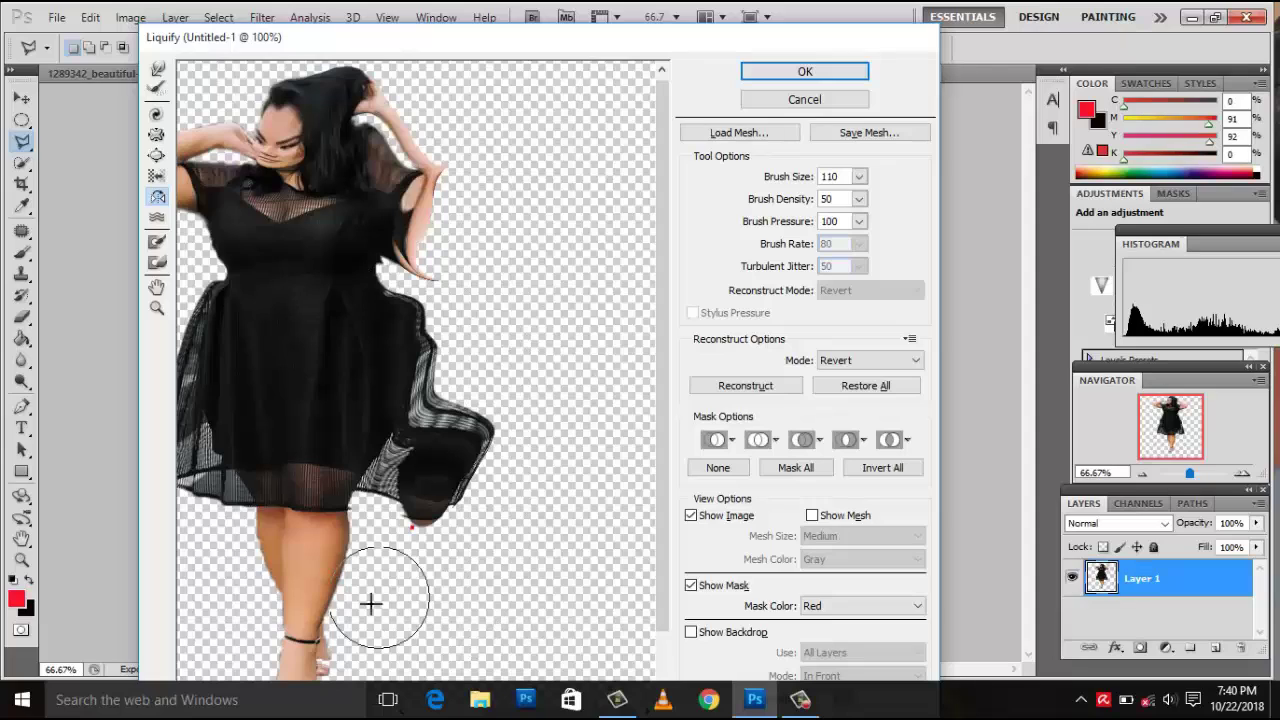
left_click_drag(365, 638, 488, 567)
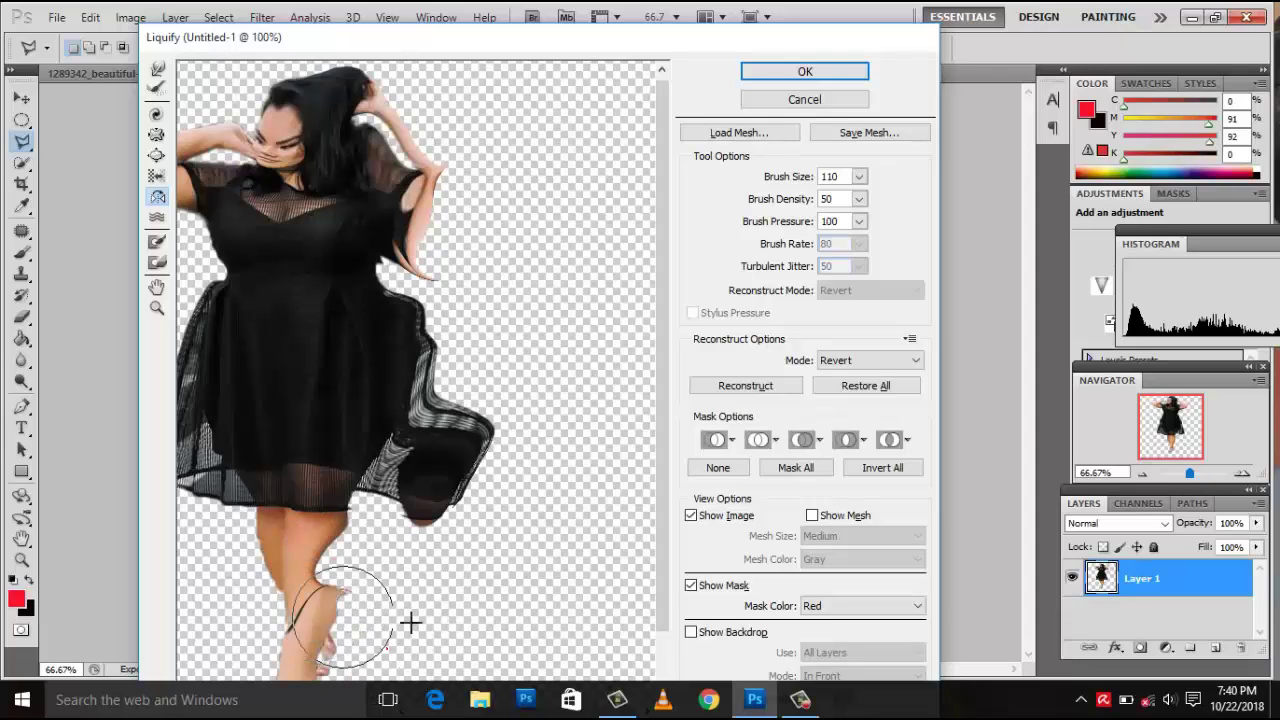
key("ctrl+space")
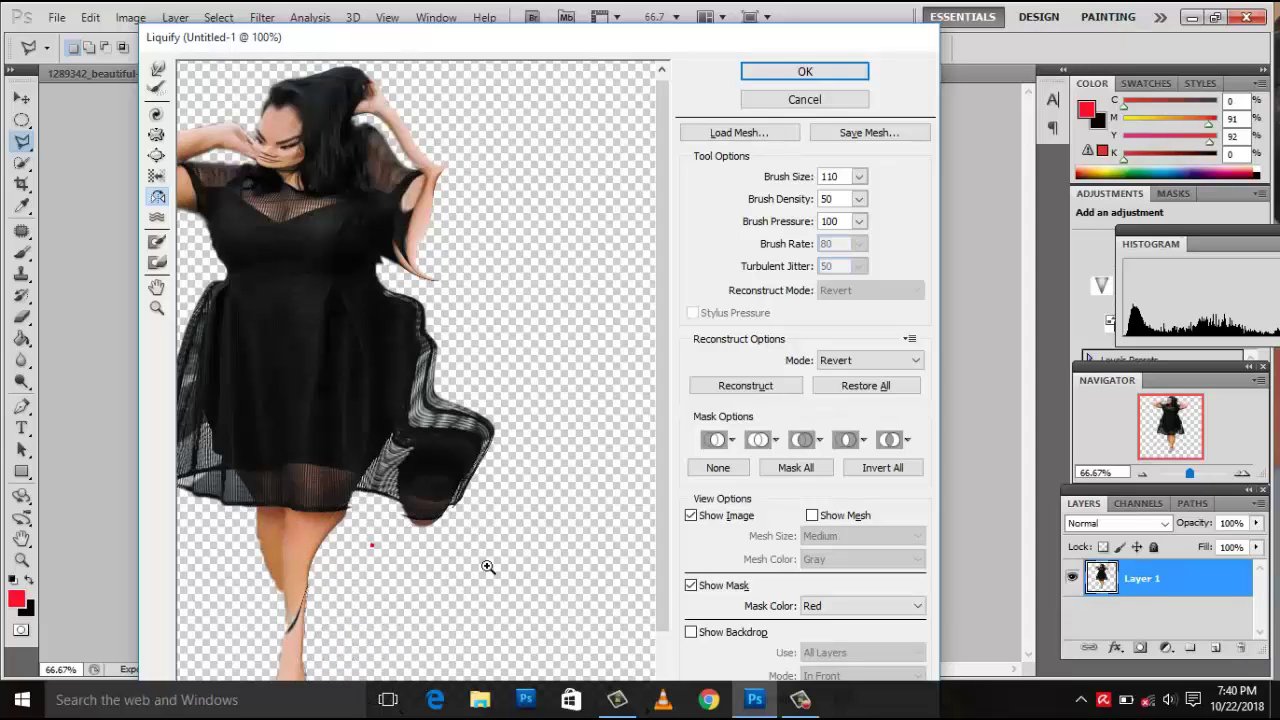
left_click(487, 566)
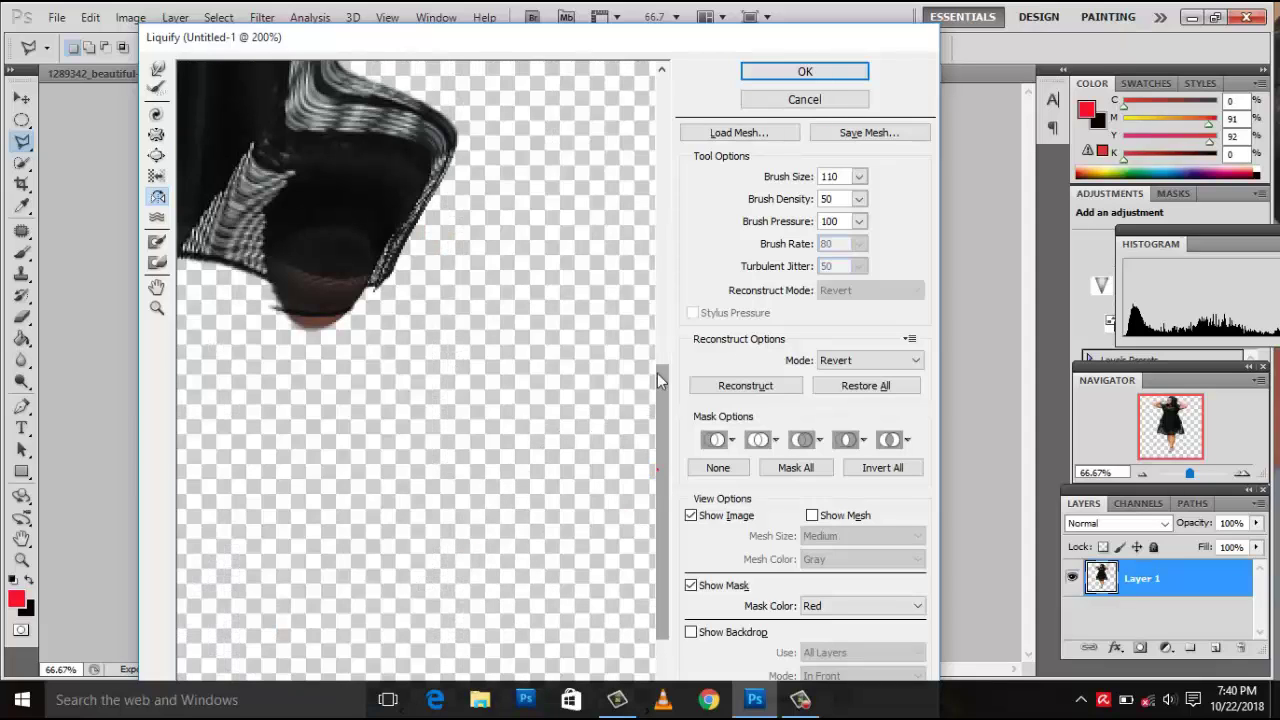
Pan the preview up to the face and twirl the area around the head and chest.
scroll(662, 475, "up", 5)
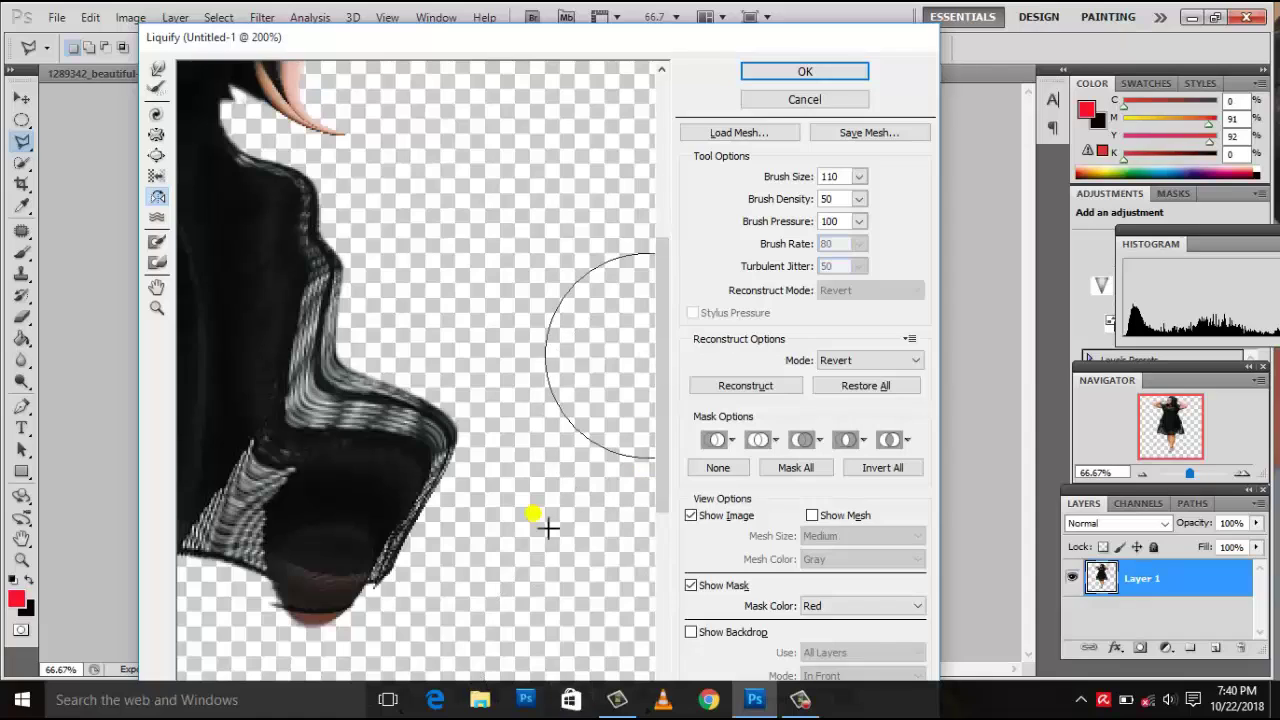
left_click(797, 76)
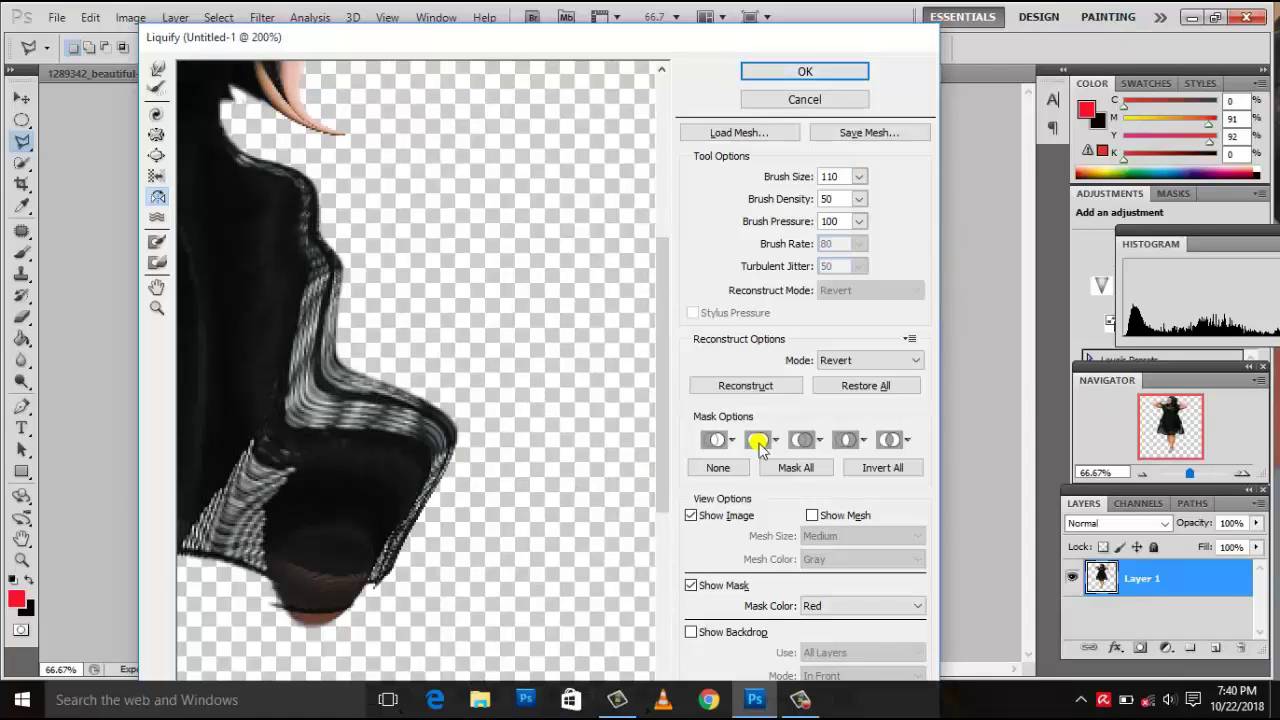
left_click(157, 290)
left_click_drag(543, 429, 561, 640)
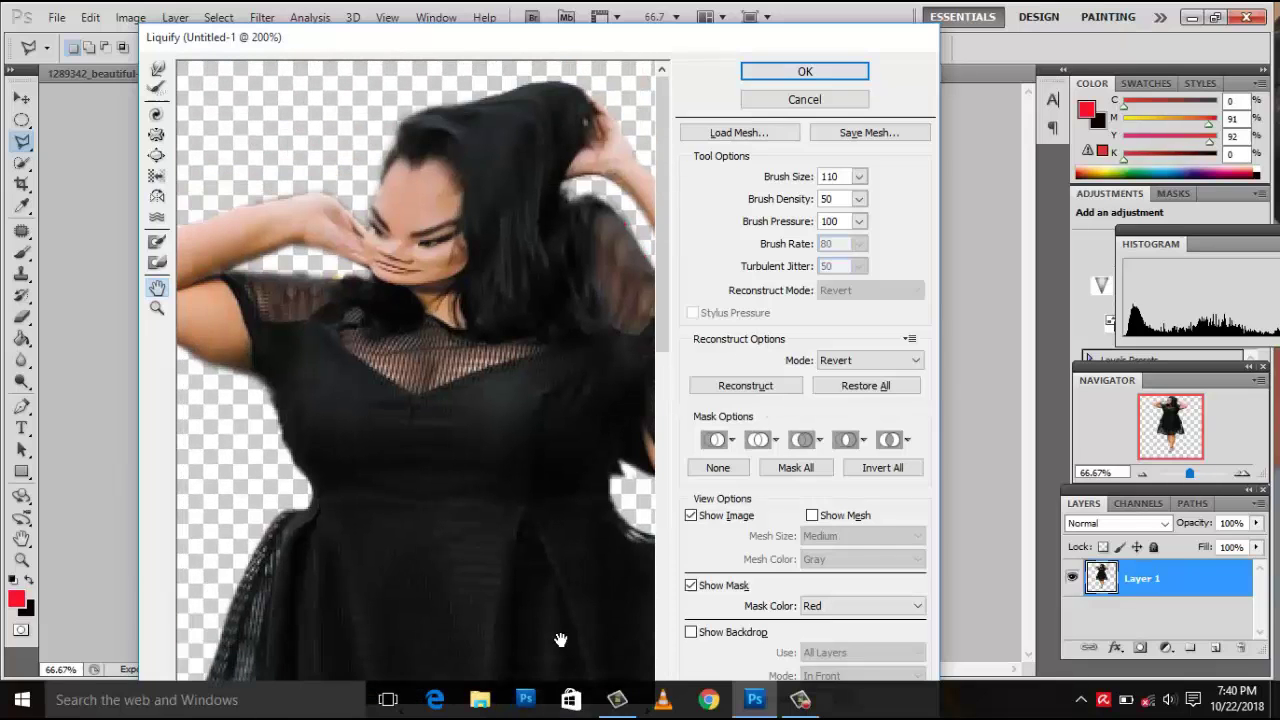
left_click_drag(469, 450, 477, 417)
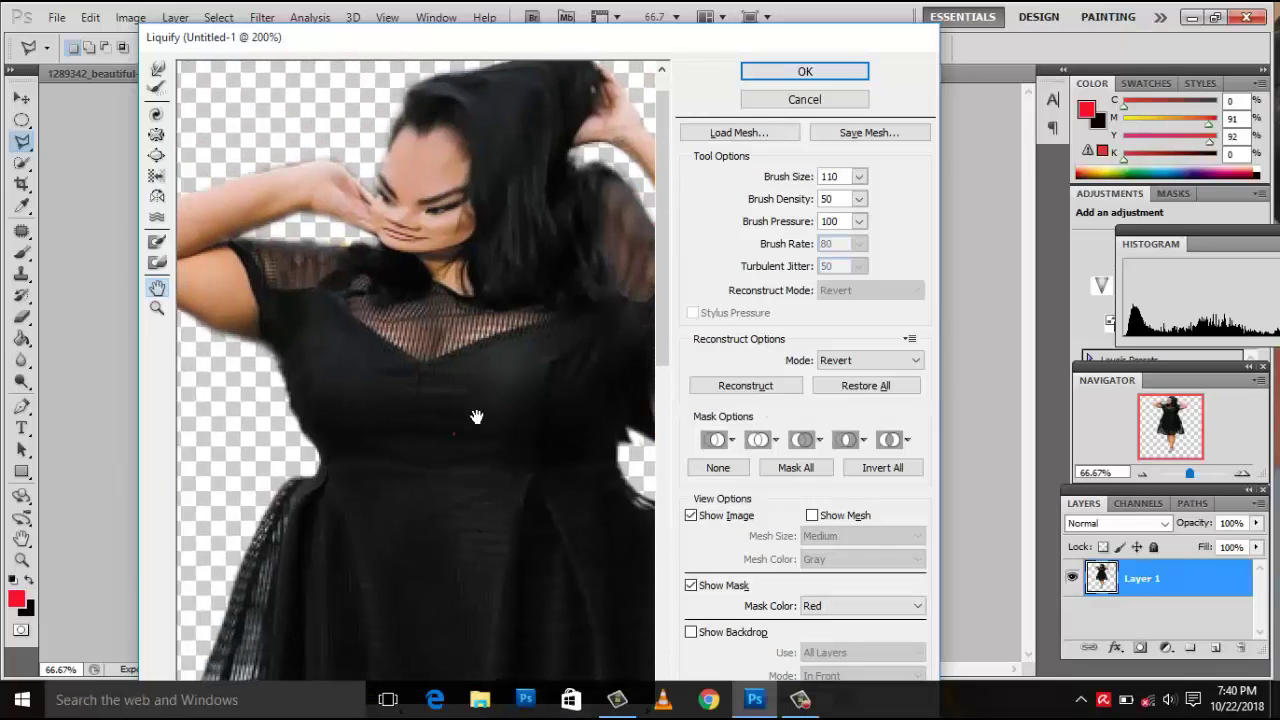
left_click(157, 114)
mouse_move(440, 240)
left_mouse_down()
mouse_move(506, 220)
mouse_move(471, 257)
left_mouse_up()
Reconstruct the face, chest, raised arm, shoulder and hair to their original shape.
left_click(157, 88)
mouse_move(420, 160)
left_mouse_down()
mouse_move(514, 194)
mouse_move(300, 236)
mouse_move(243, 349)
left_mouse_up()
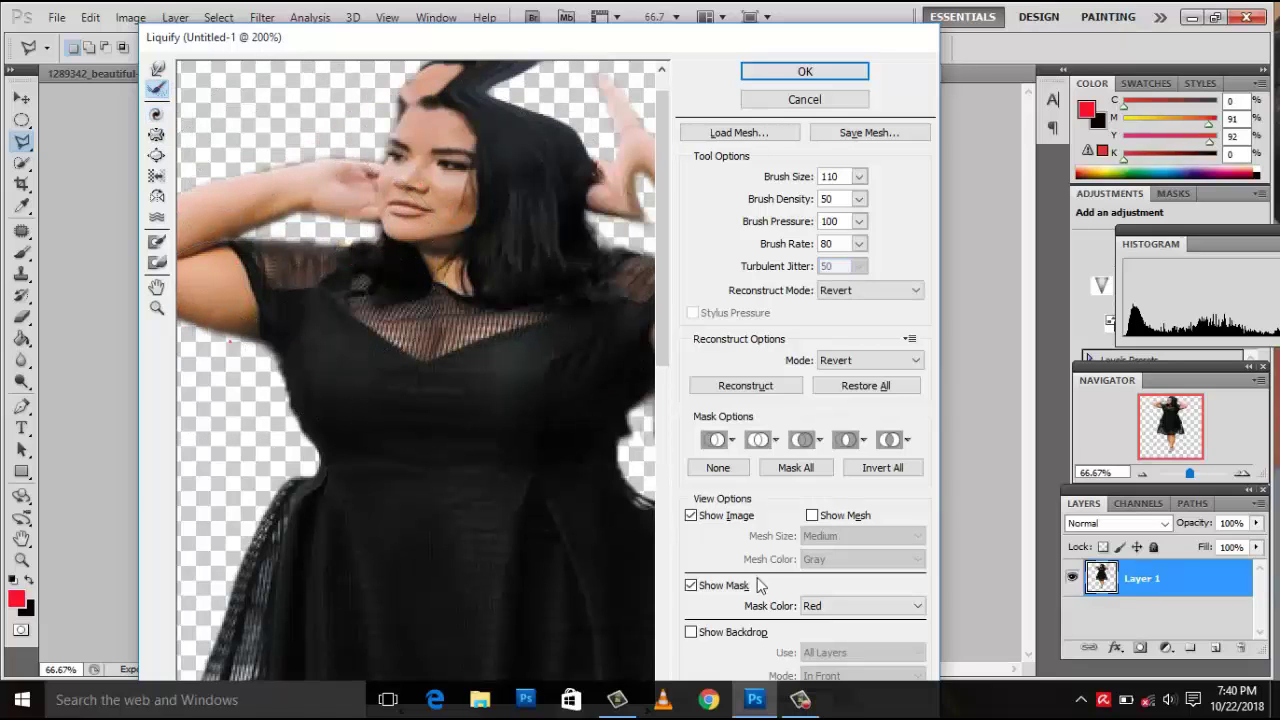
left_click_drag(600, 250, 471, 86)
scroll(471, 200, "right", 4)
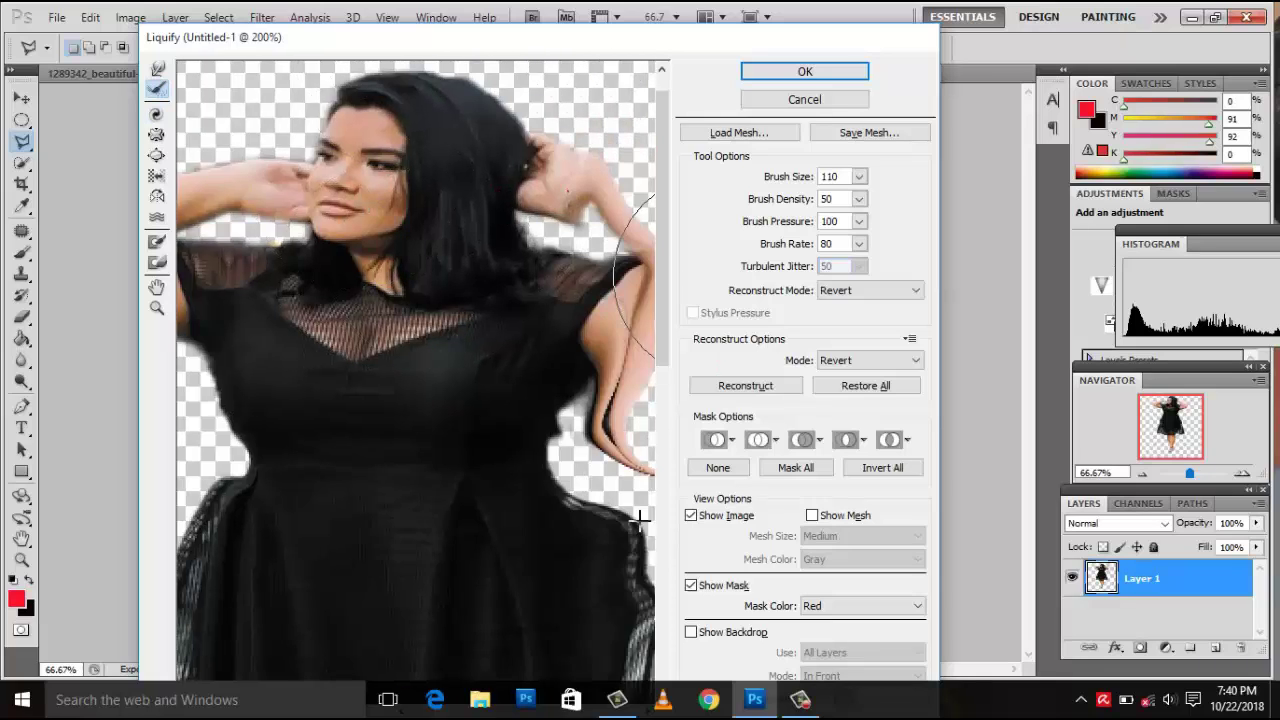
mouse_move(520, 480)
left_mouse_down()
mouse_move(554, 403)
mouse_move(606, 411)
mouse_move(512, 353)
left_mouse_up()
left_click_drag(320, 276, 246, 271)
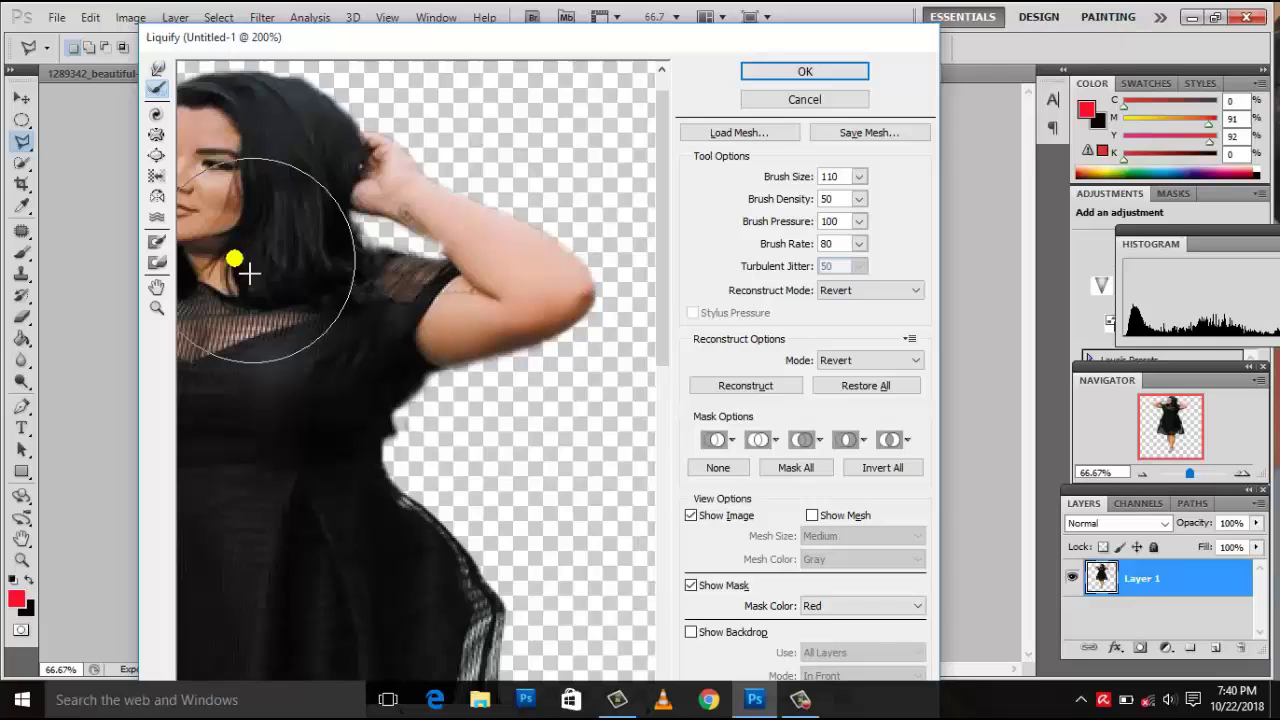
At 100% zoom, shrink the Freeze Mask brush to 66 and paint a freeze spot on the calf.
left_click(165, 242)
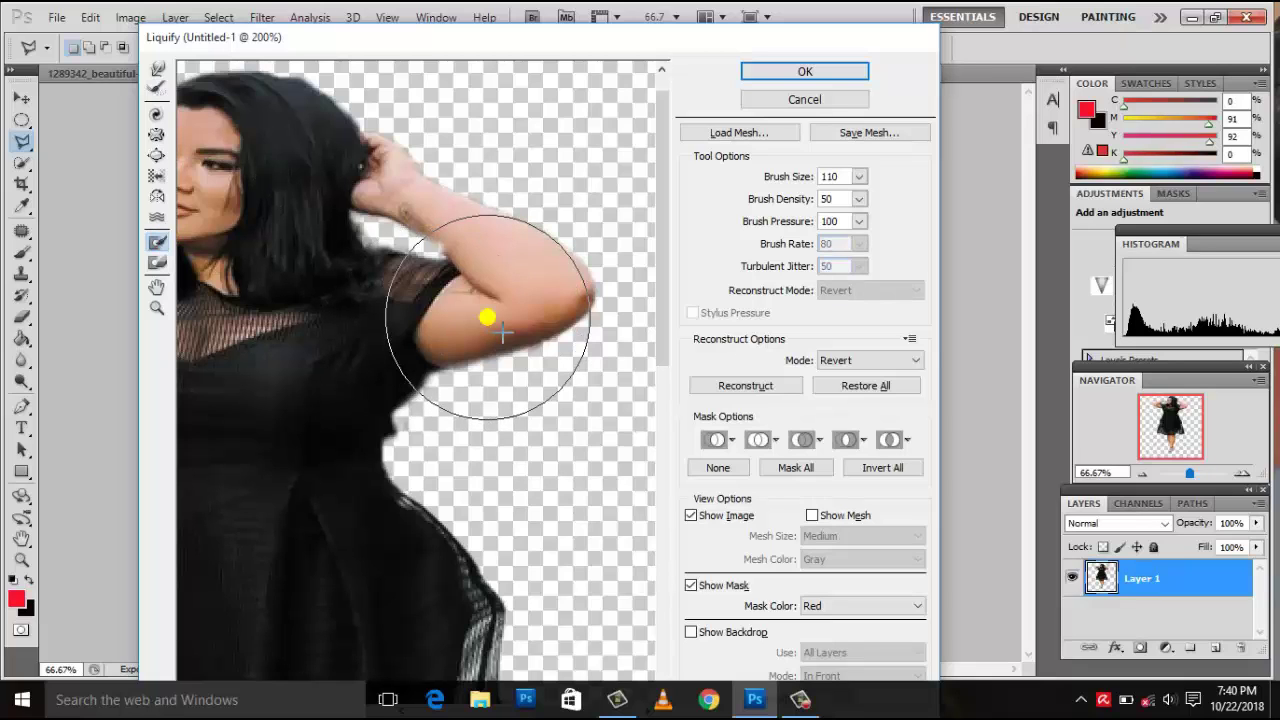
scroll(502, 332, "down", 1)
scroll(502, 332, "down", 1)
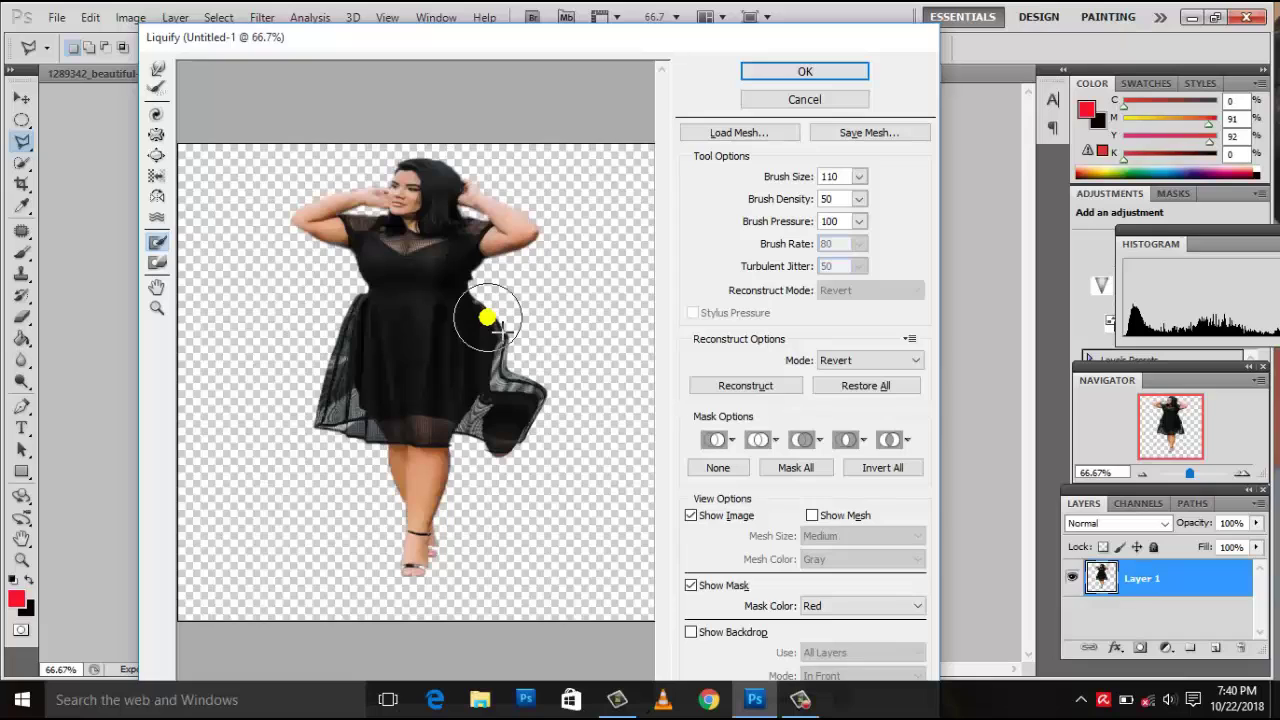
scroll(500, 331, "up", 1)
scroll(502, 332, "up", 1)
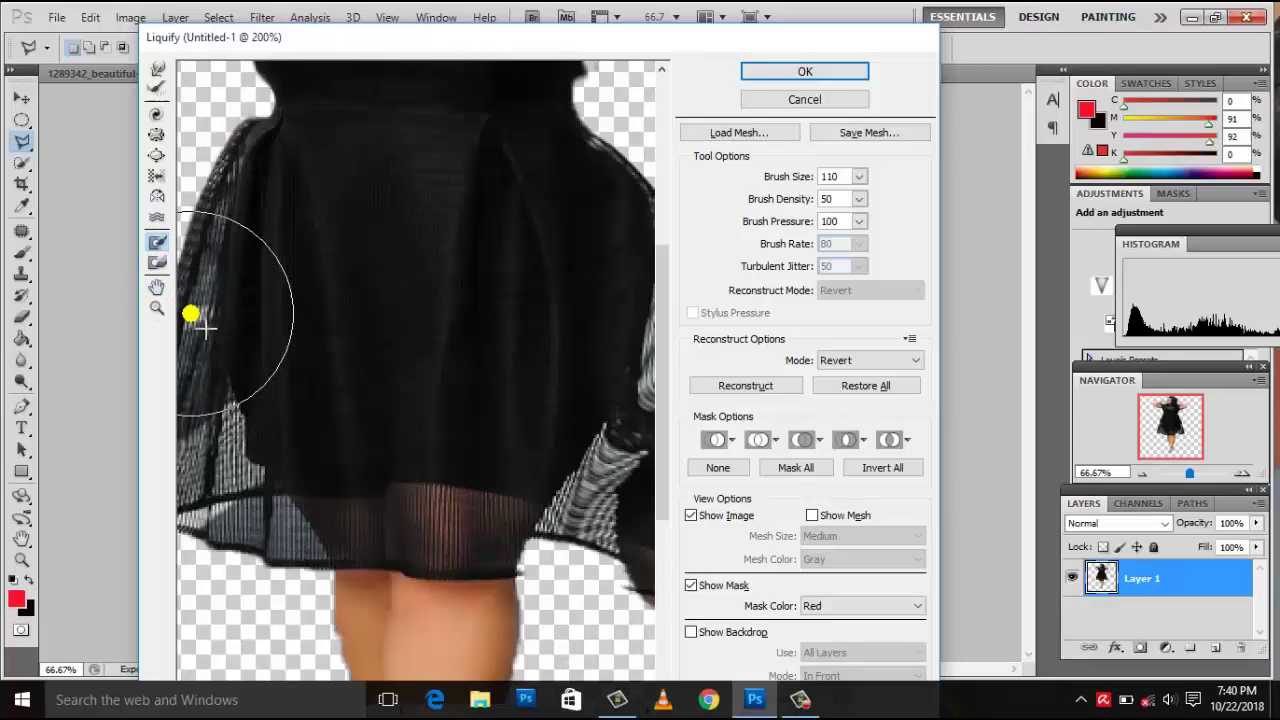
left_click(477, 648, "alt")
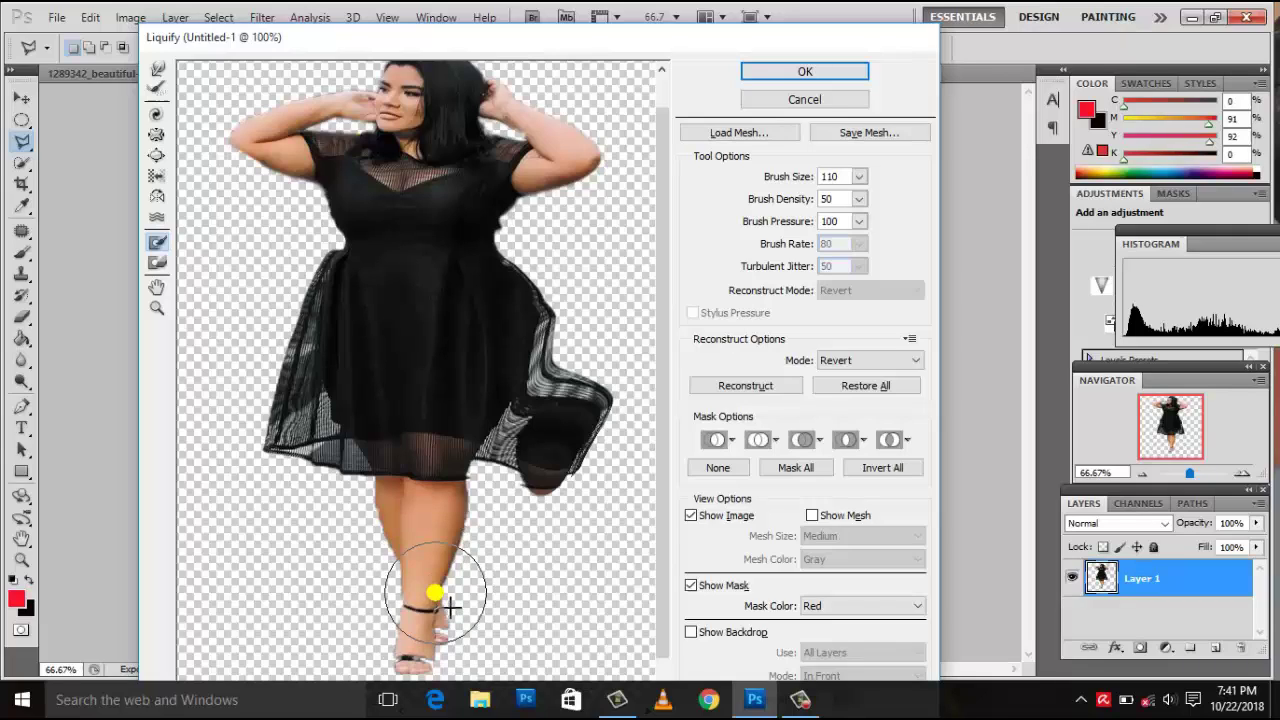
key("bracketleft")
key("bracketleft")
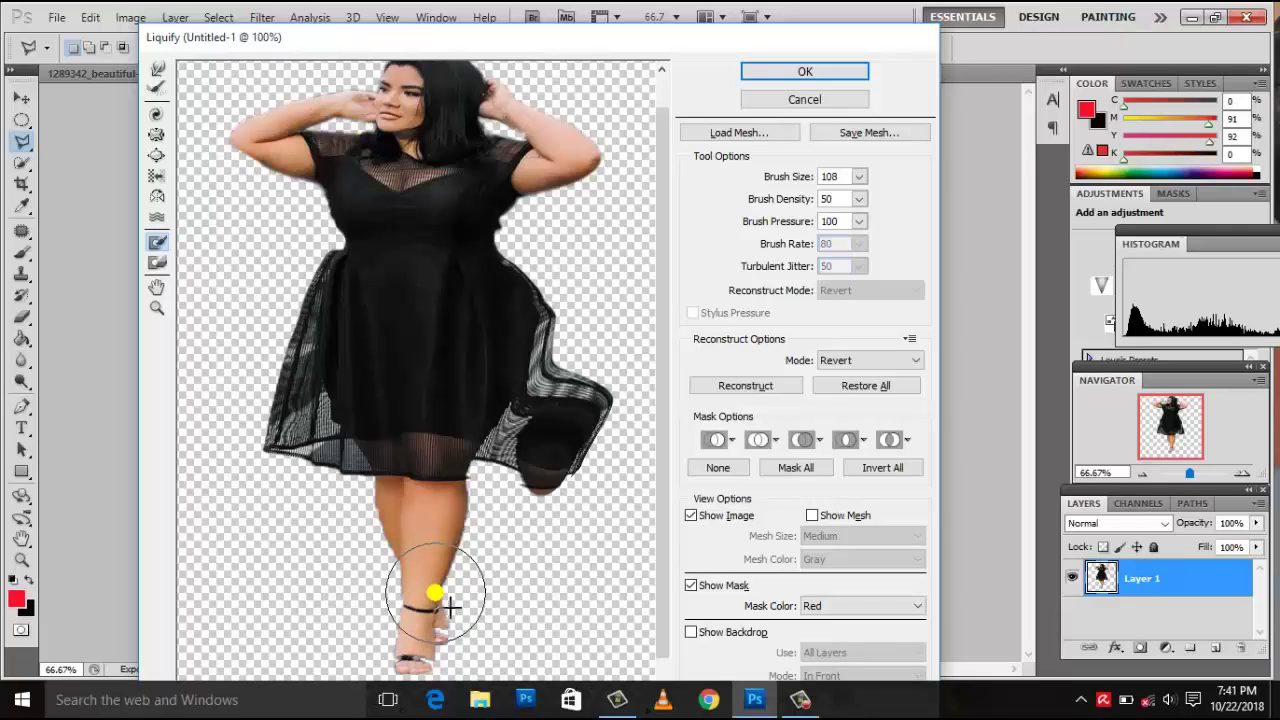
key("bracketleft")
key("bracketleft")
key("bracketleft")
key("bracketleft")
key("bracketleft")
key("bracketleft")
key("bracketleft")
key("bracketleft")
key("bracketleft")
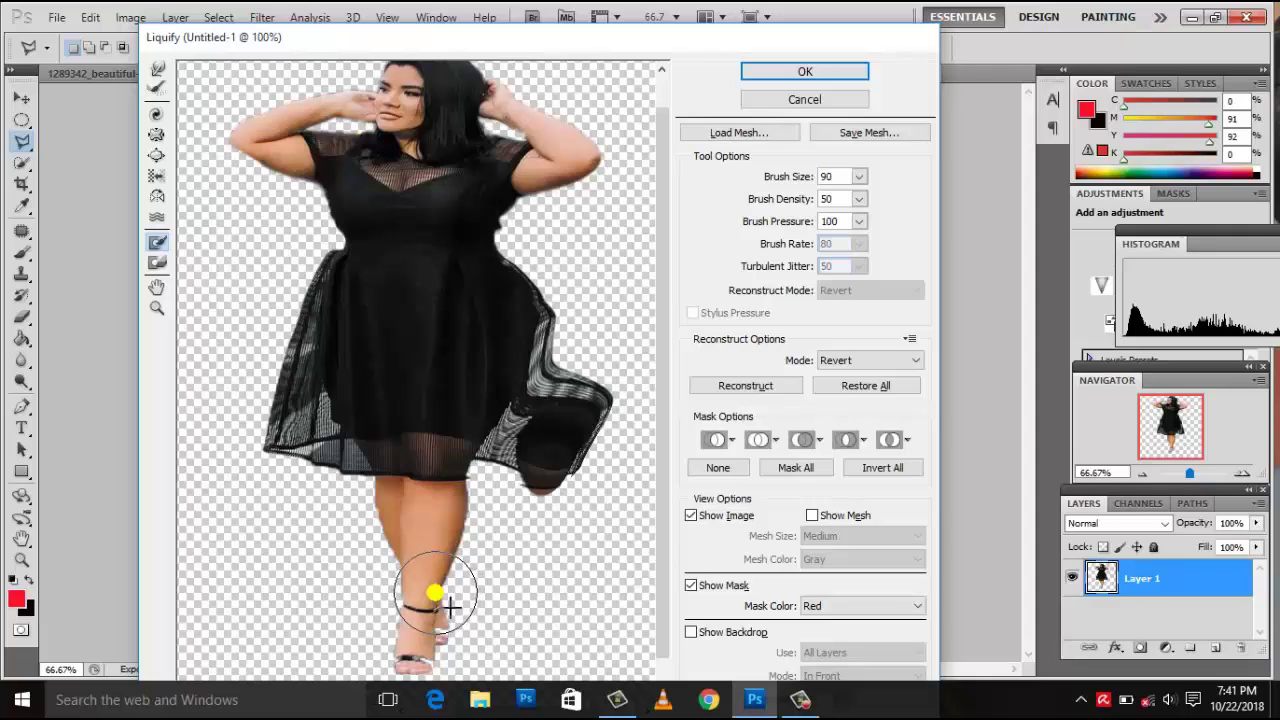
key("bracketleft")
key("bracketleft")
key("bracketleft")
key("bracketleft")
key("bracketleft")
key("bracketleft")
key("bracketleft")
key("bracketleft")
key("bracketleft")
left_click_drag(452, 603, 450, 563)
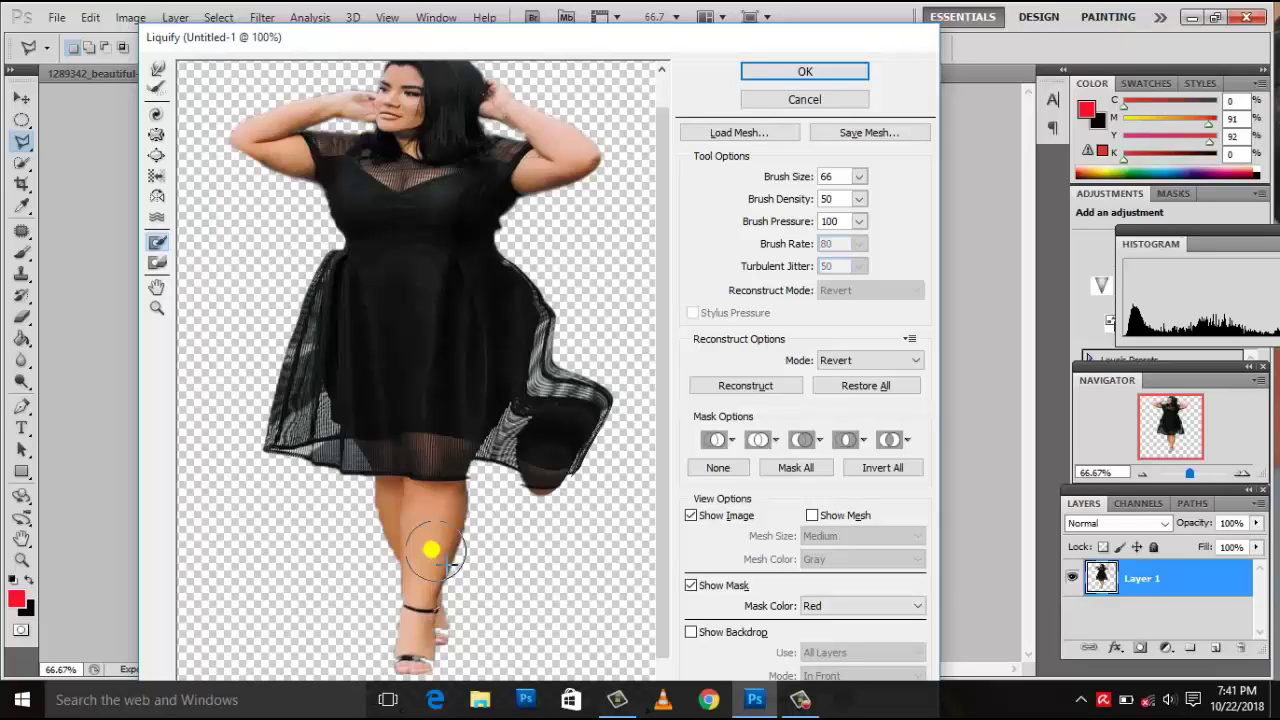
Thaw away the red freeze mask on the calf with a size-34 Thaw Mask brush.
left_click(431, 549)
key("d")
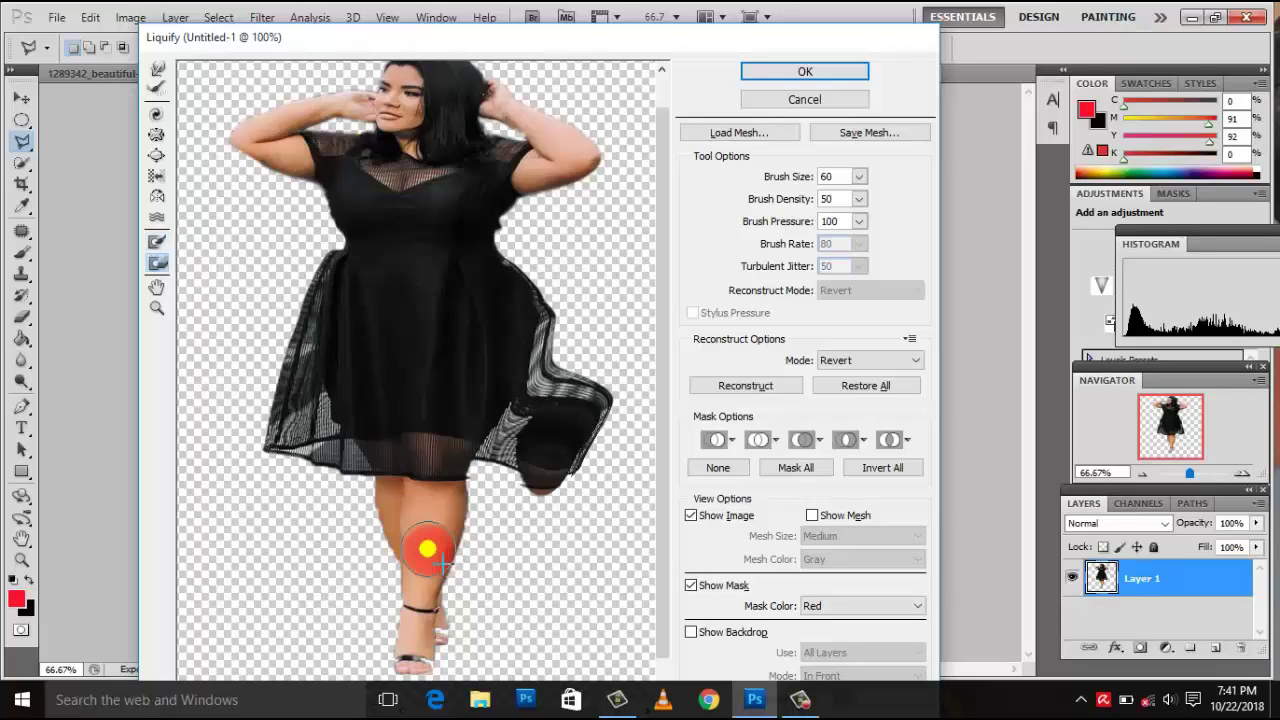
key("bracketleft")
key("bracketleft")
key("bracketleft")
key("bracketleft")
key("bracketleft")
key("bracketleft")
key("bracketleft")
key("bracketleft")
key("bracketleft")
key("bracketleft")
key("bracketleft")
key("bracketleft")
left_click(429, 548)
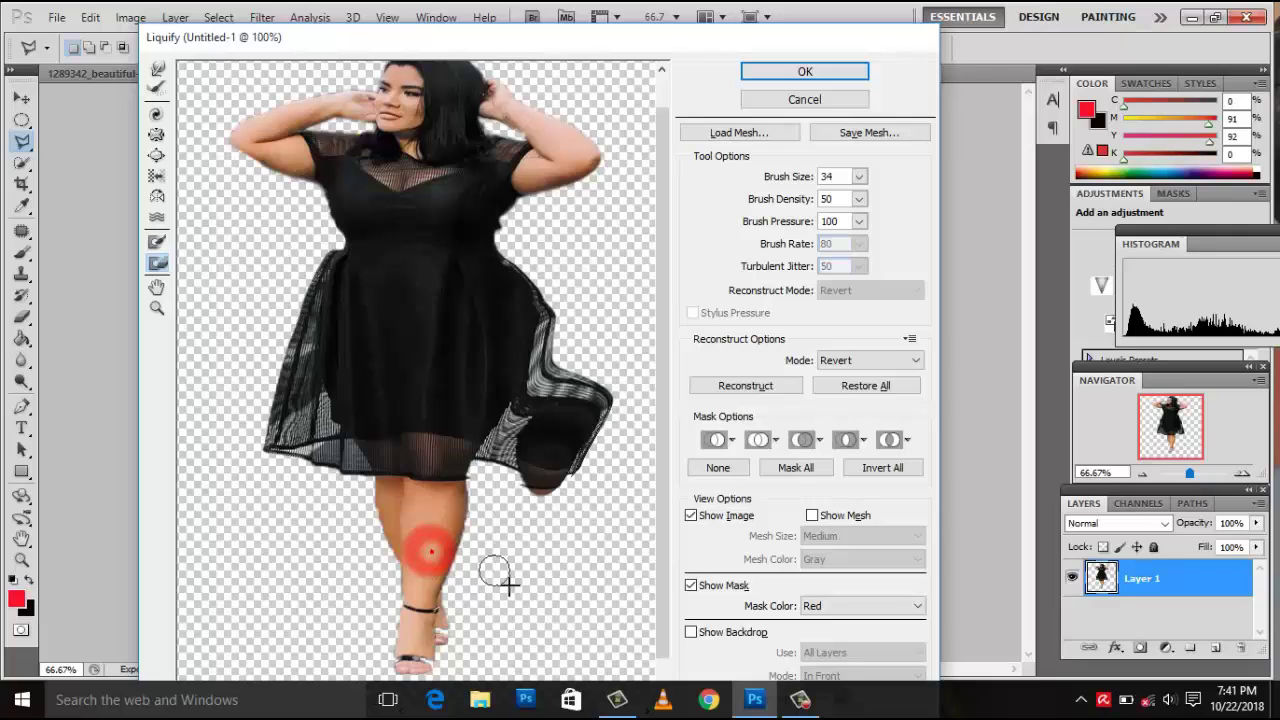
left_click(418, 555)
mouse_move(457, 565)
left_mouse_down()
mouse_move(440, 545)
mouse_move(418, 585)
left_mouse_up()
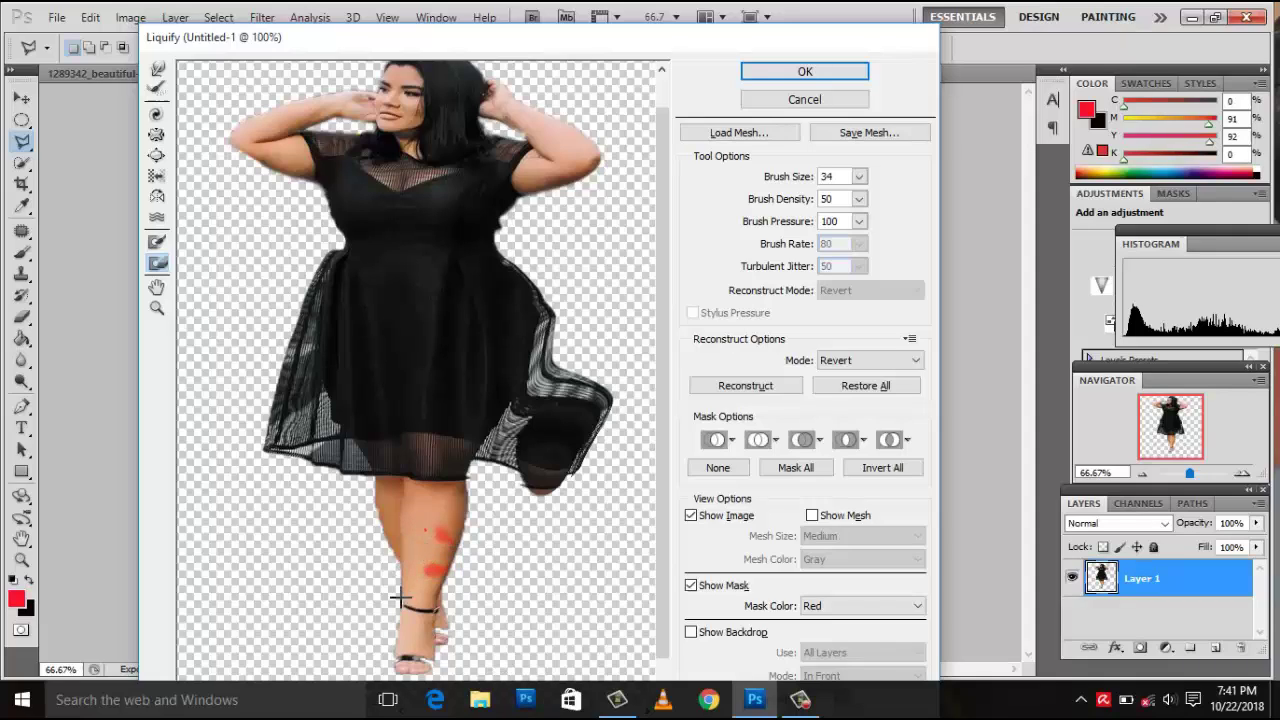
left_click_drag(424, 530, 453, 545)
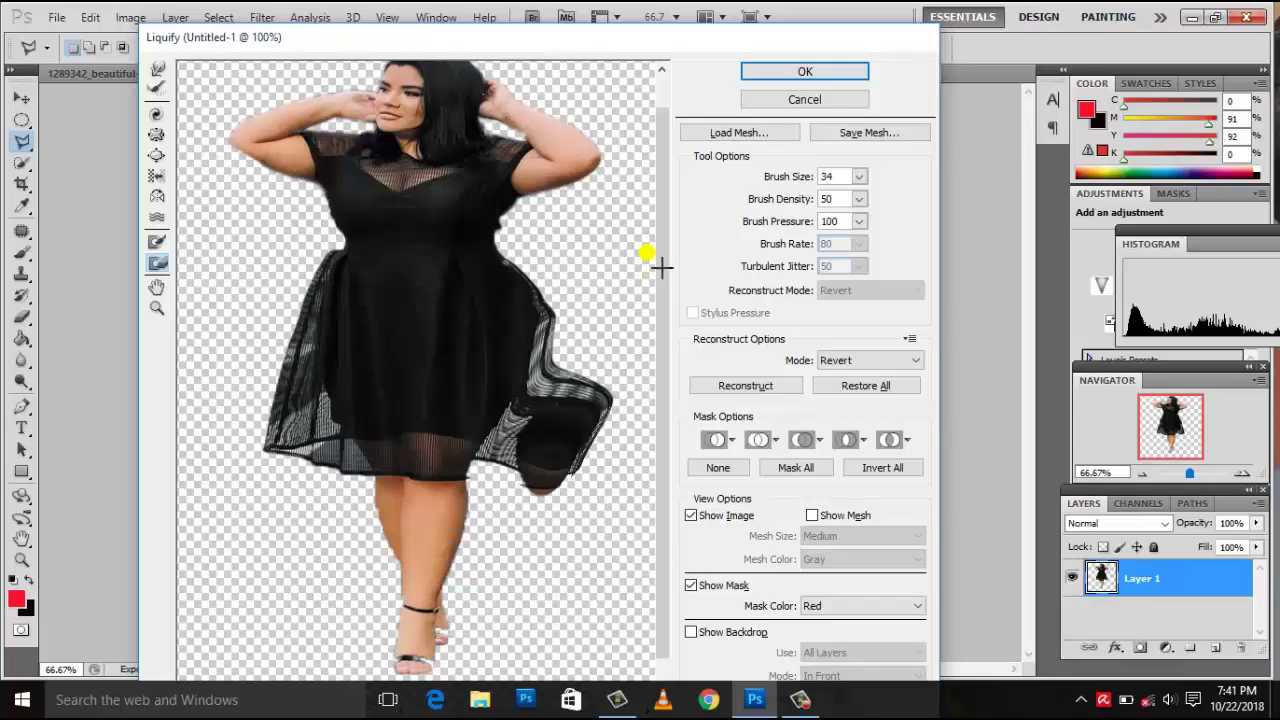
Apply the Liquify warps to Layer 1, then reopen Liquify from the Filter menu.
left_click(776, 75)
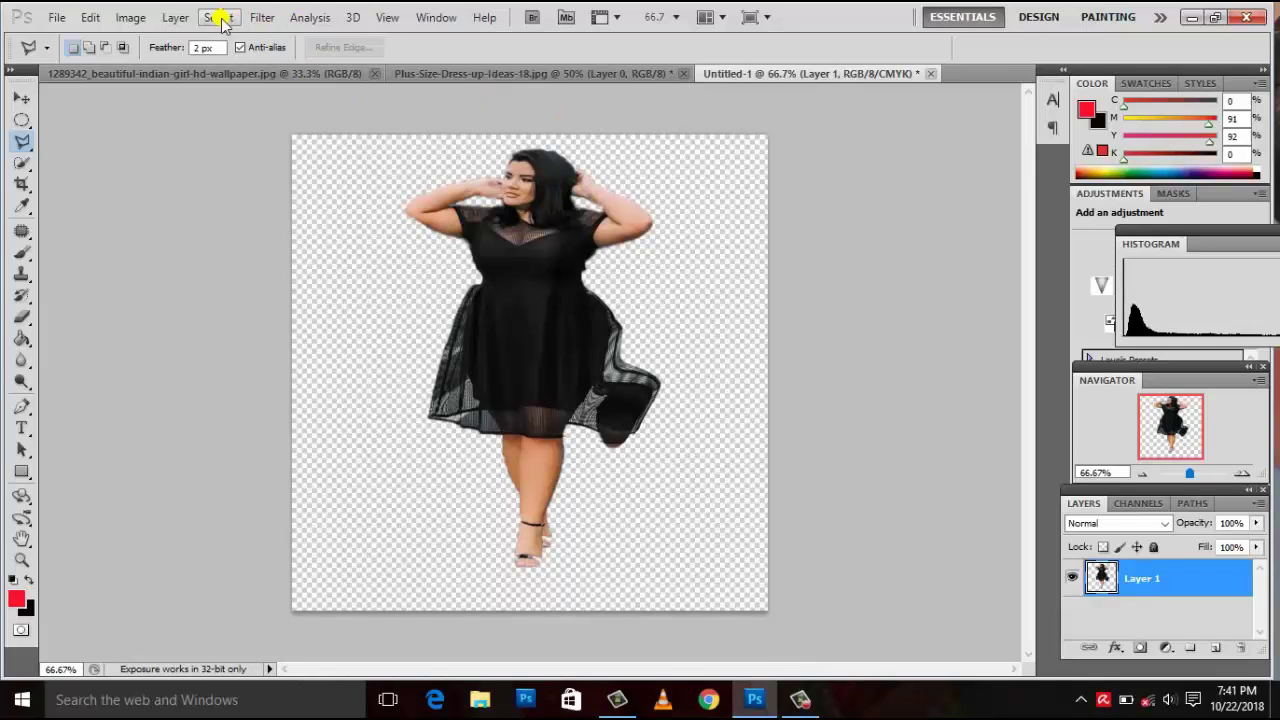
left_click(264, 19)
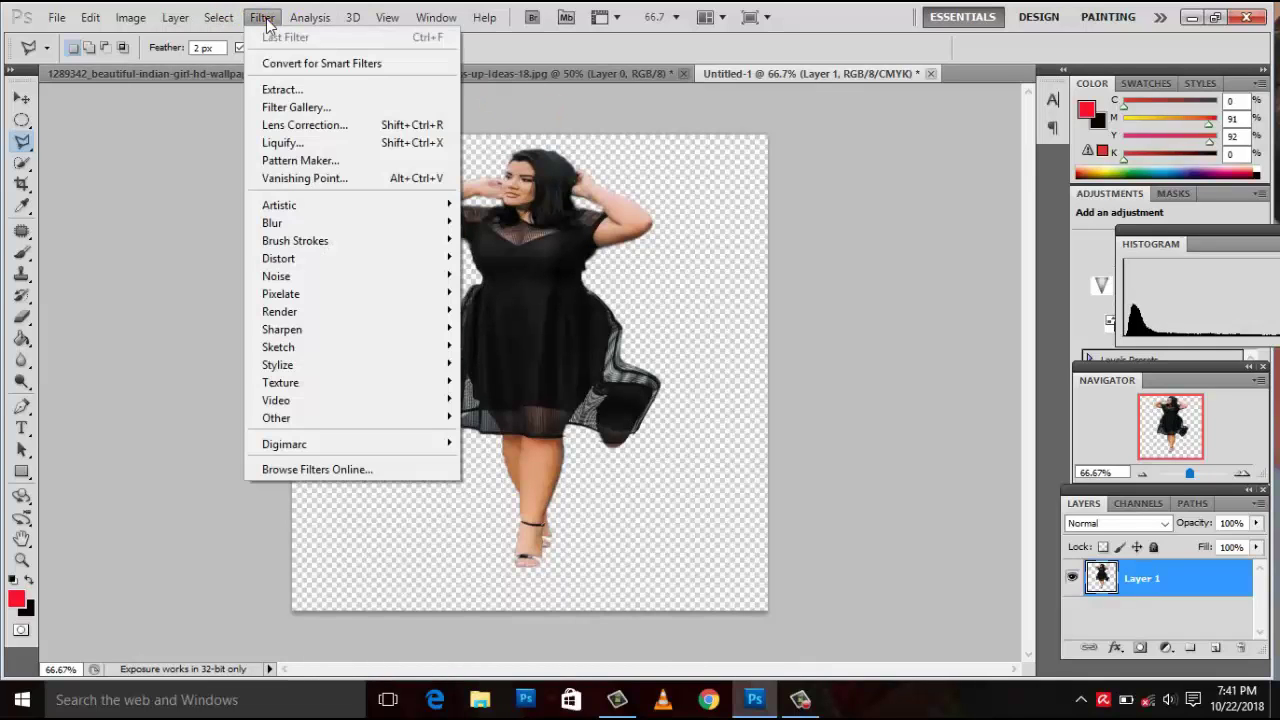
left_click(305, 146)
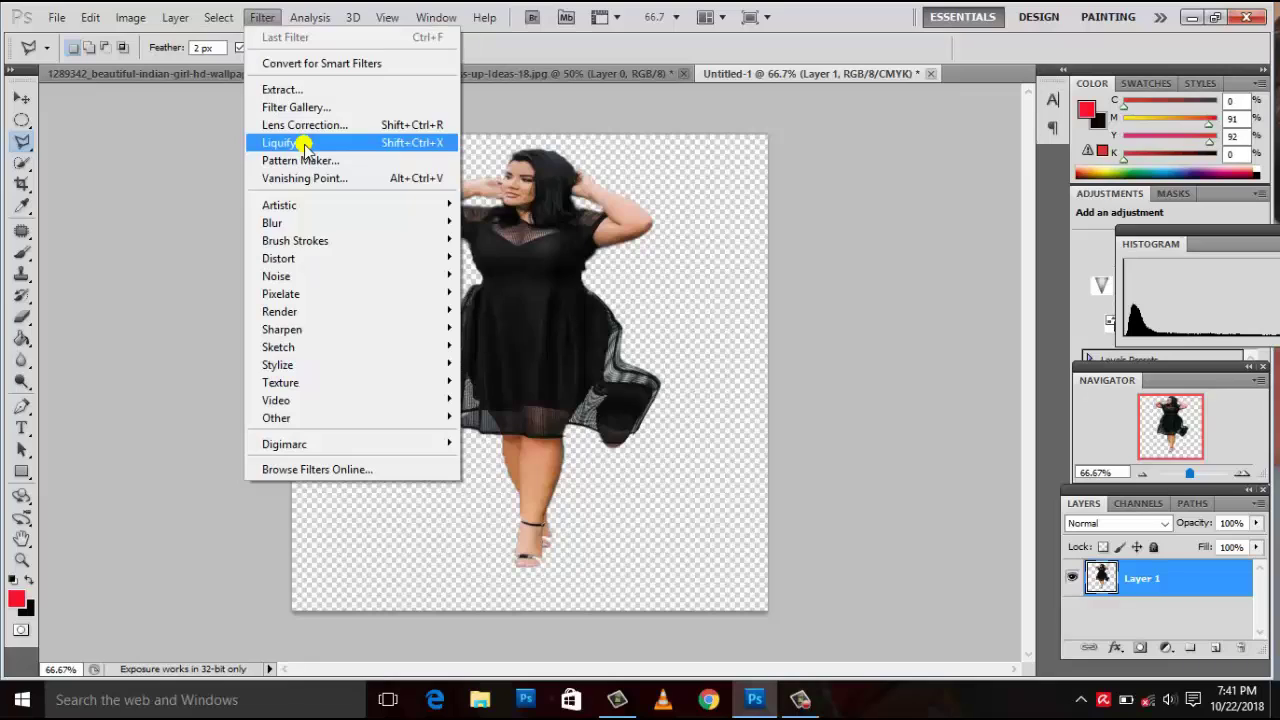